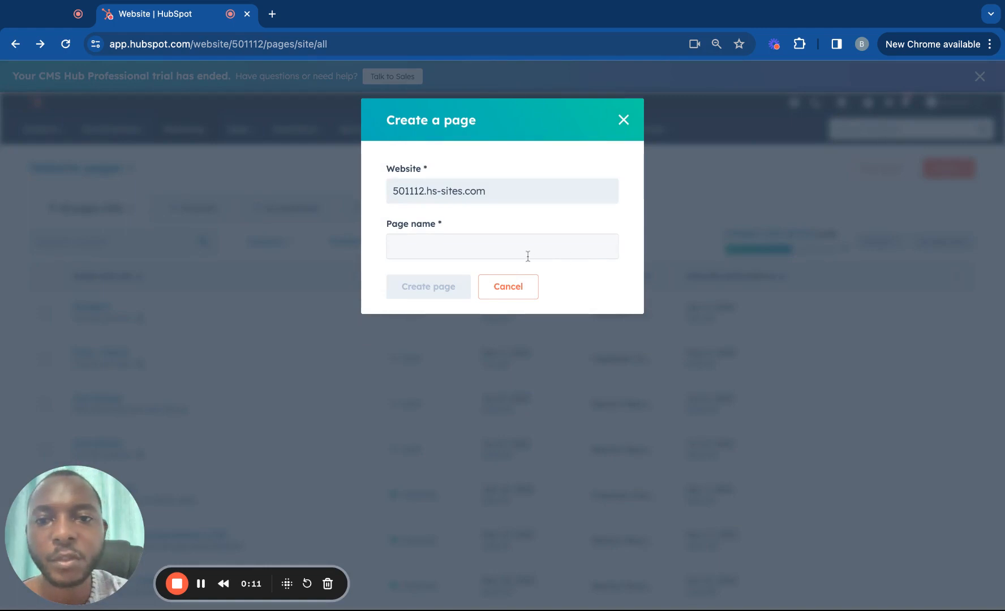
Create a website page named "Home Tutorial"
click(527, 256)
text(Home Tutorial)
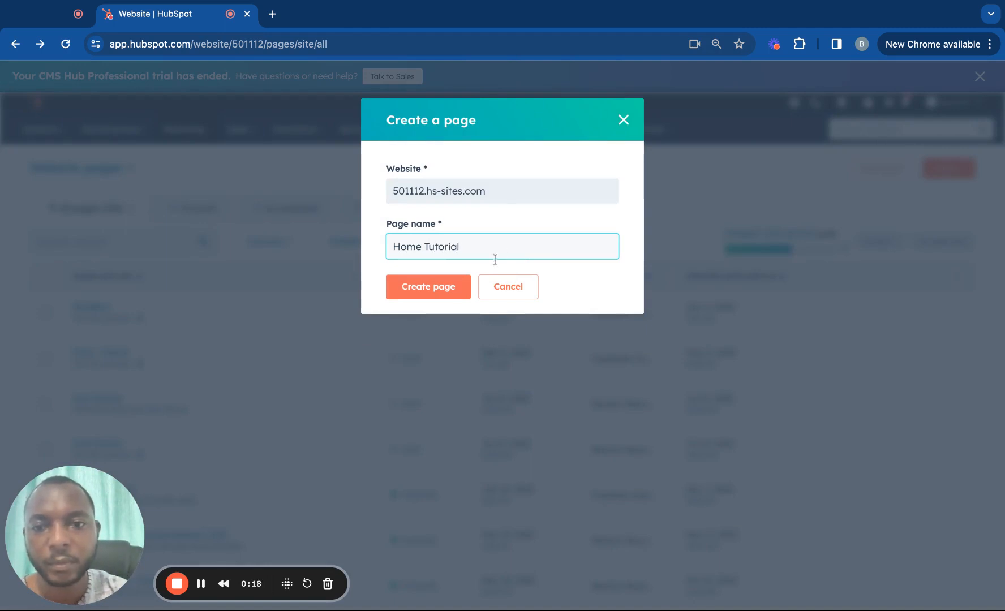
click(444, 295)
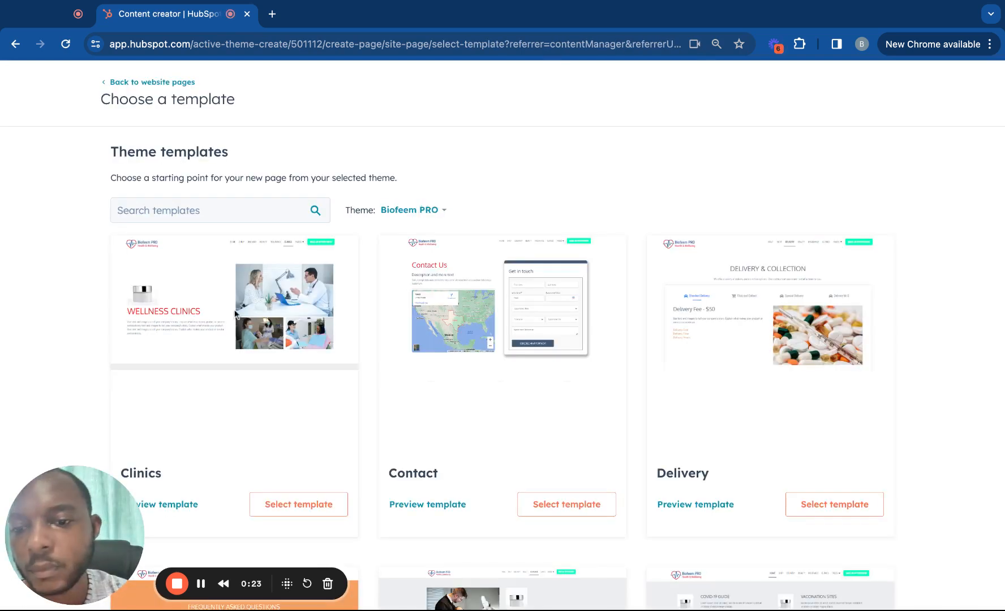
Find the Home template in the Biofeem PRO theme by searching for "home" and select it for the page
click(246, 210)
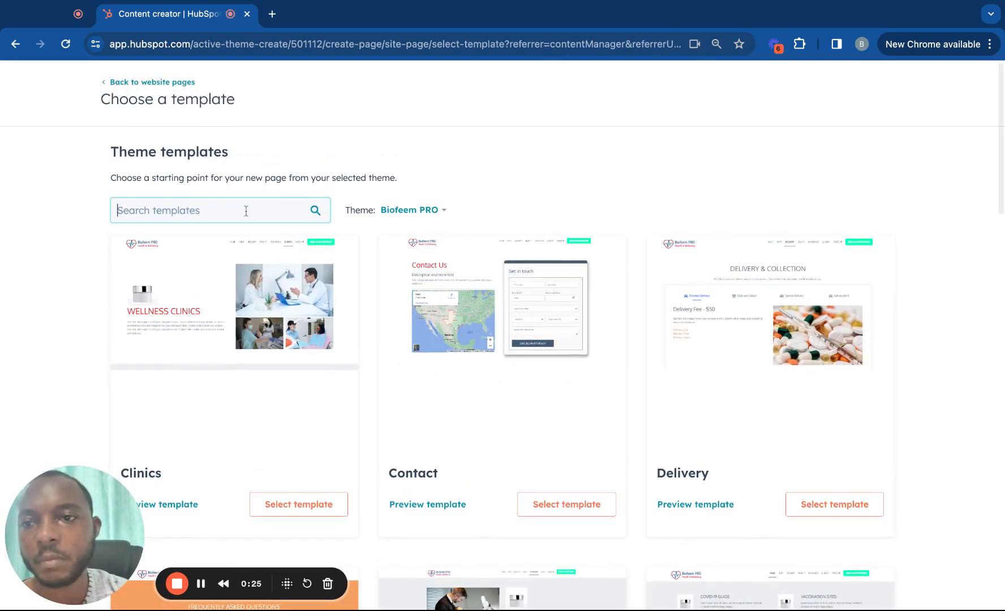
text(home)
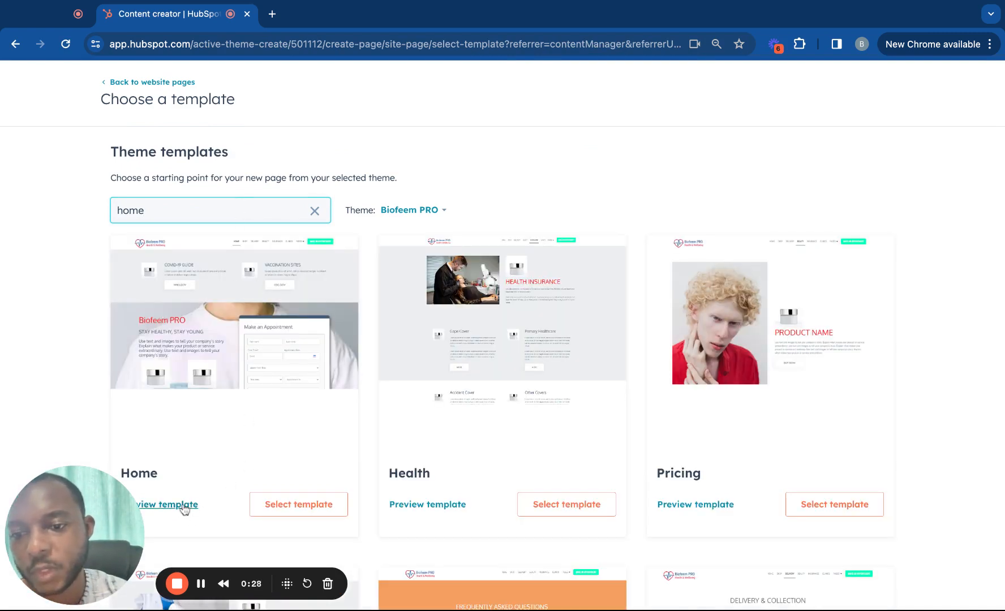
click(299, 504)
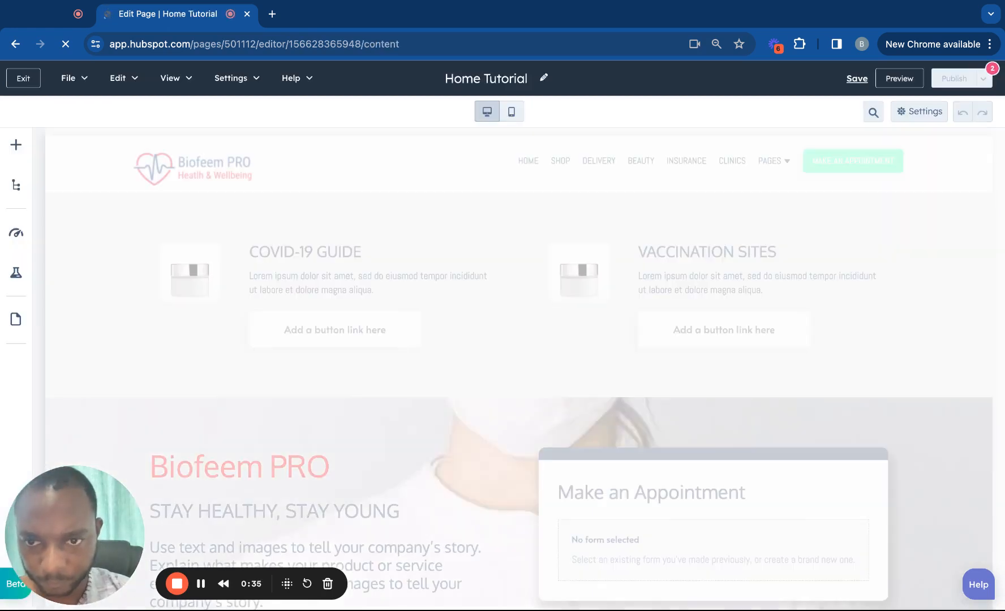
Review the template's content sections down to the prescription banner and return to the header
scroll(419, 348, down, 10)
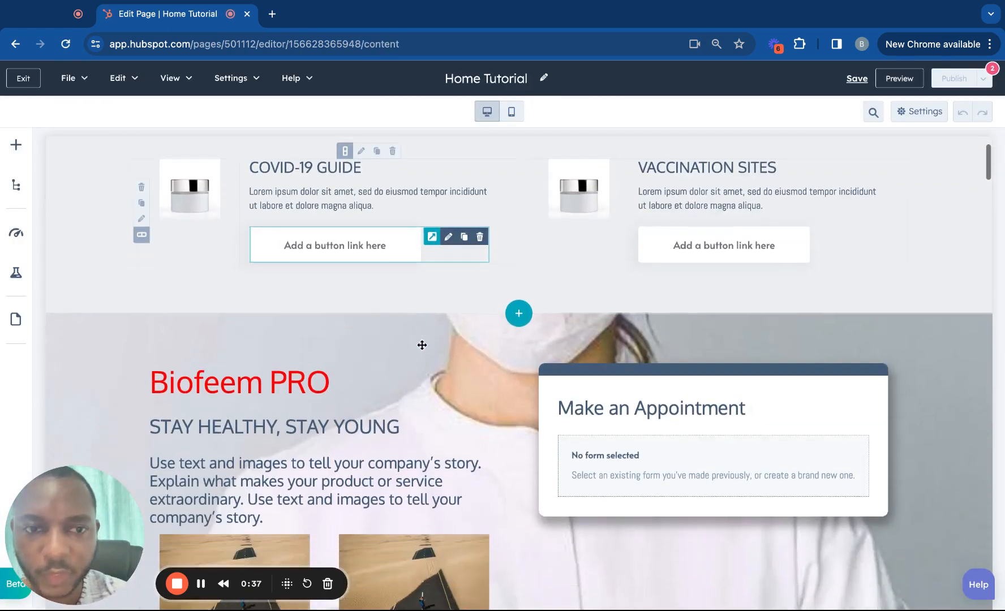
scroll(423, 345, down, 15)
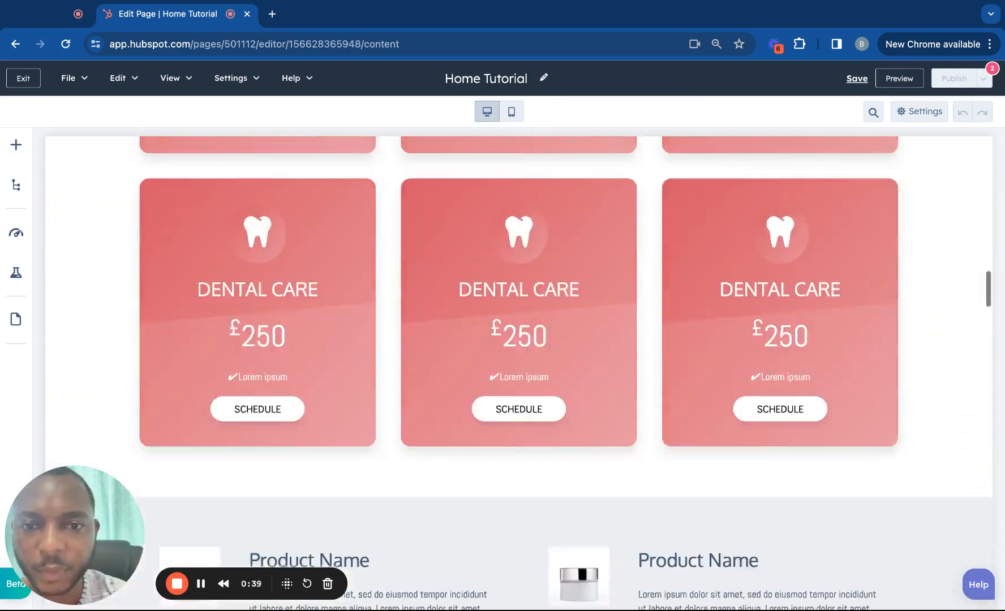
scroll(422, 345, down, 15)
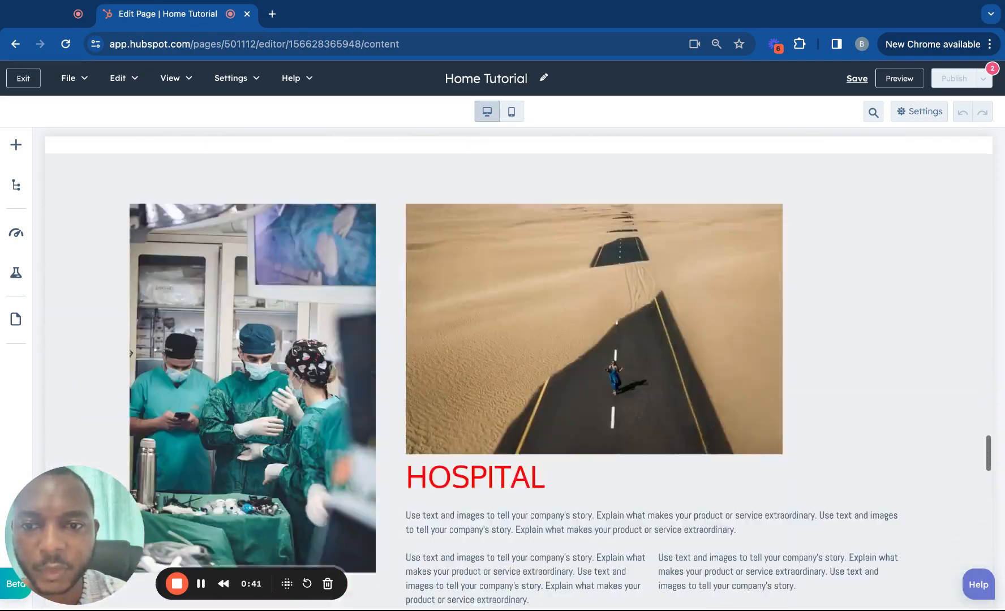
scroll(519, 372, down, 15)
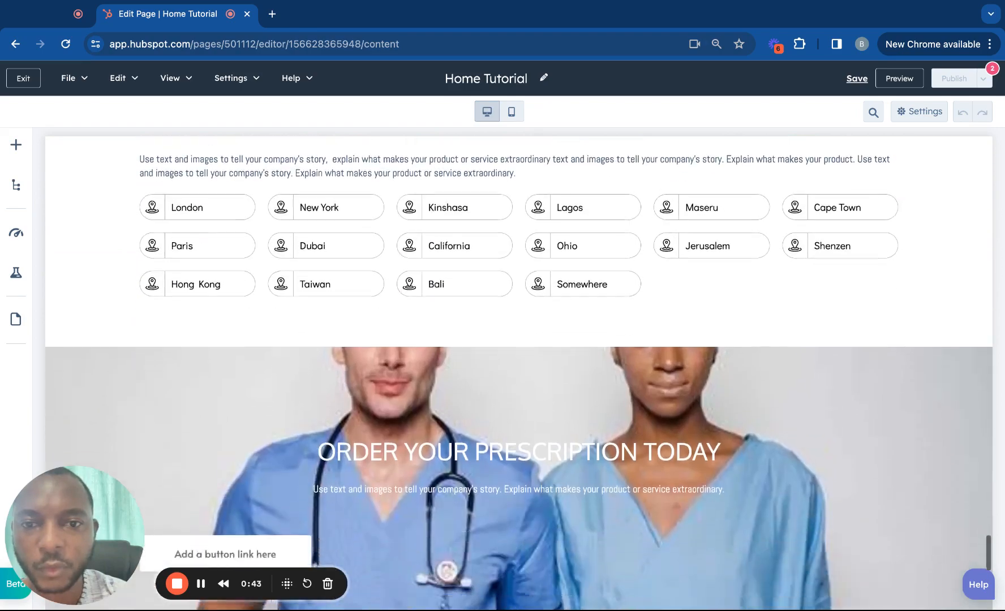
scroll(519, 372, up, 20)
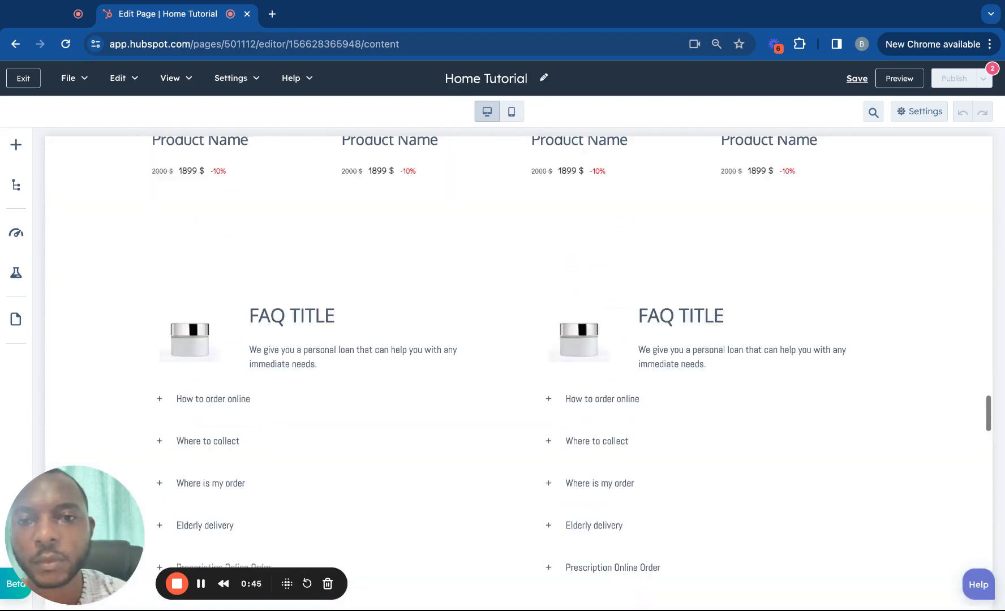
scroll(519, 372, up, 15)
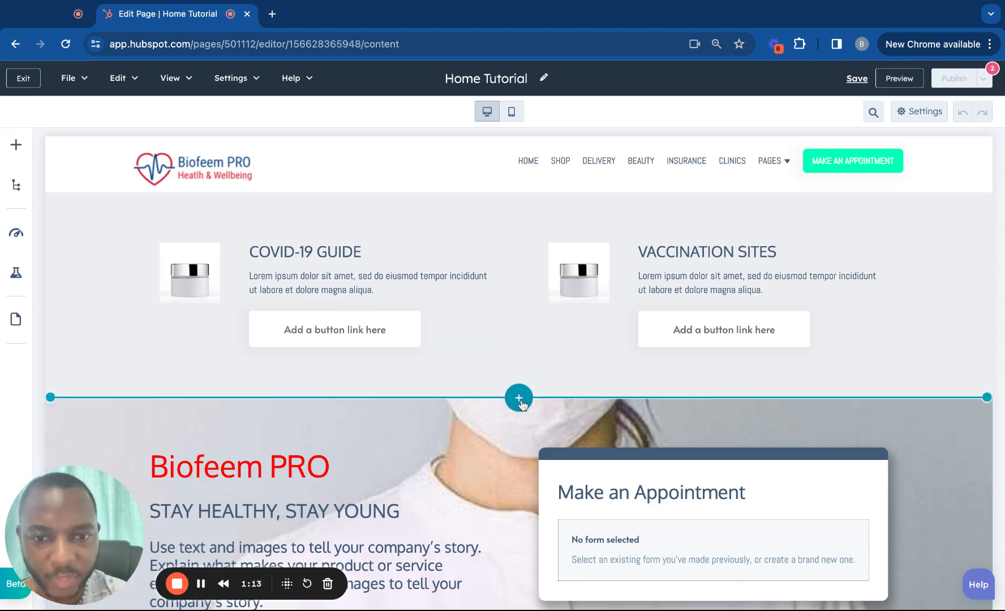
Examine the sections, layouts and modules available for adding to the page
scroll(522, 404, down, 1)
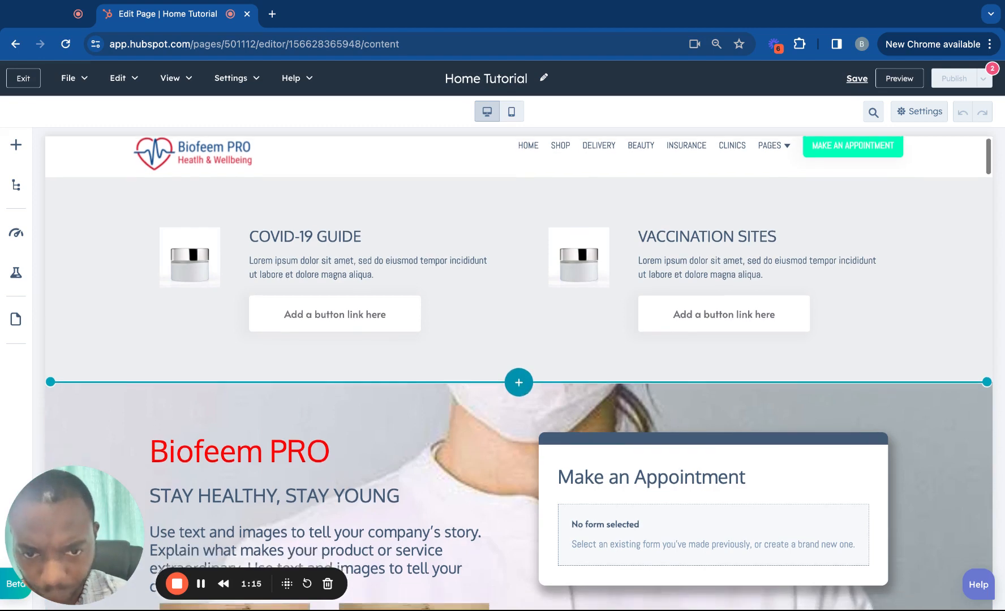
click(517, 360)
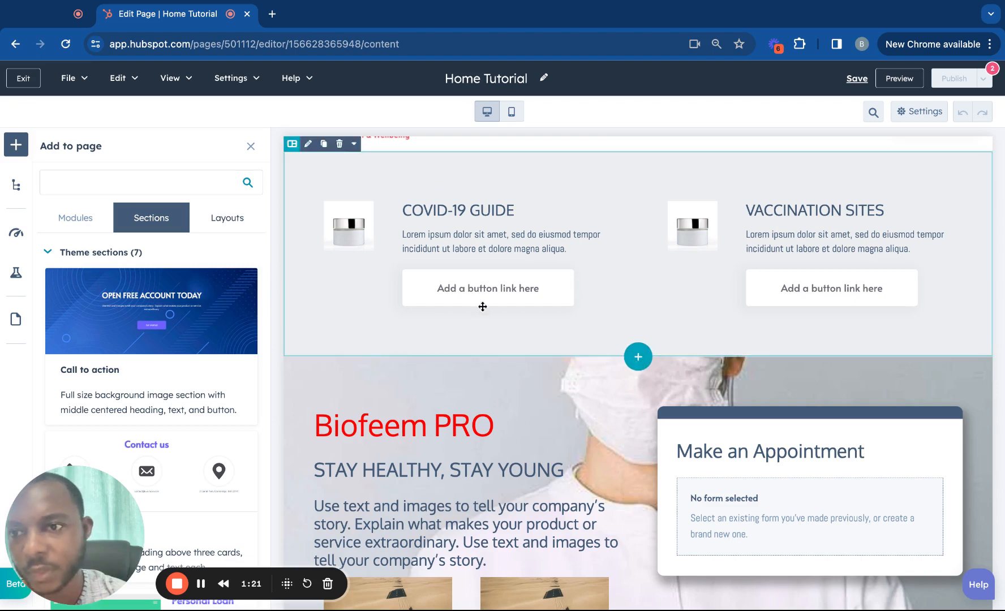
scroll(121, 291, down, 3)
scroll(121, 292, down, 8)
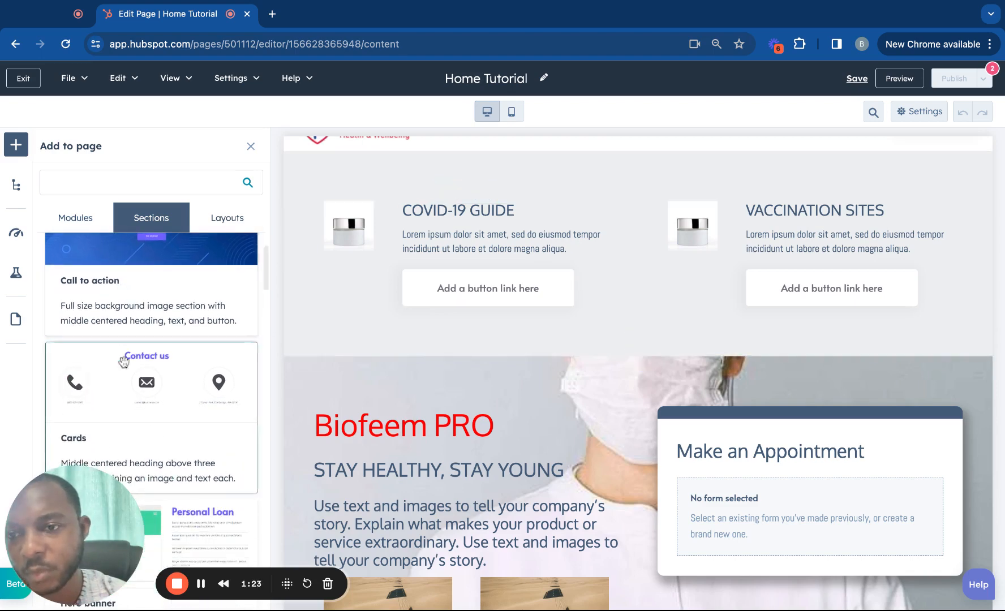
scroll(123, 362, up, 10)
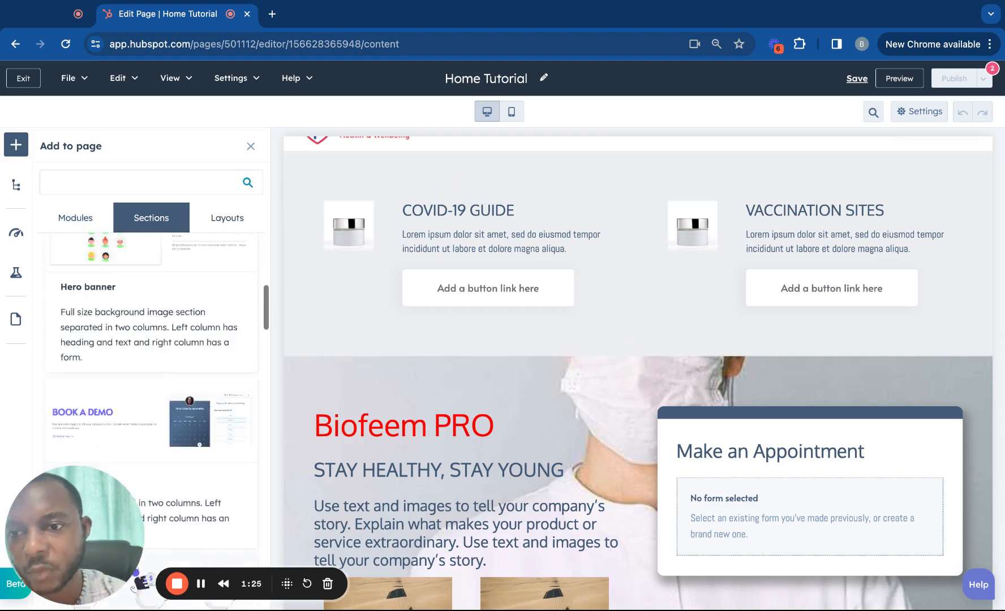
scroll(150, 362, down, 7)
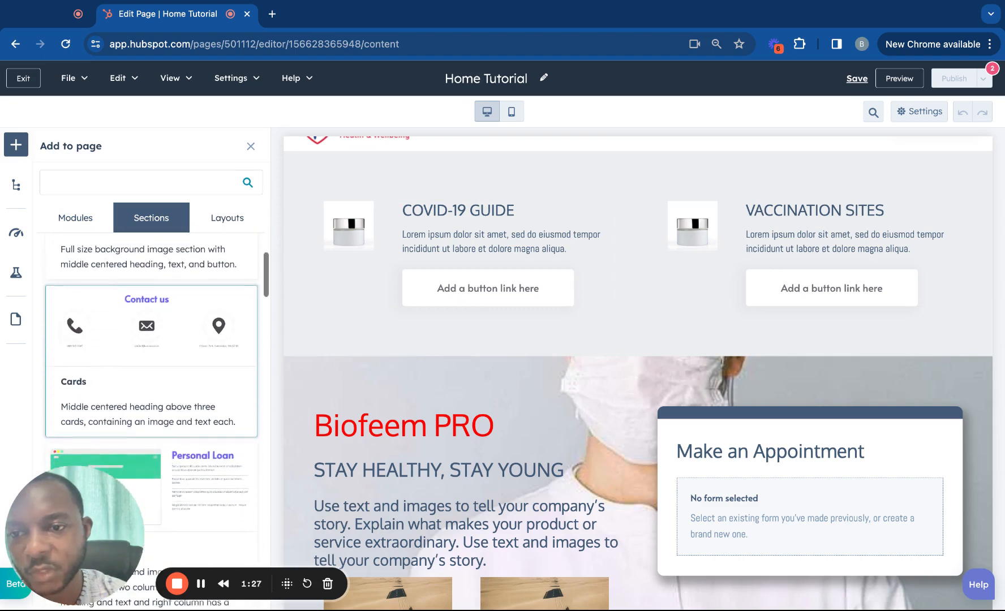
scroll(151, 362, up, 5)
scroll(134, 360, up, 2)
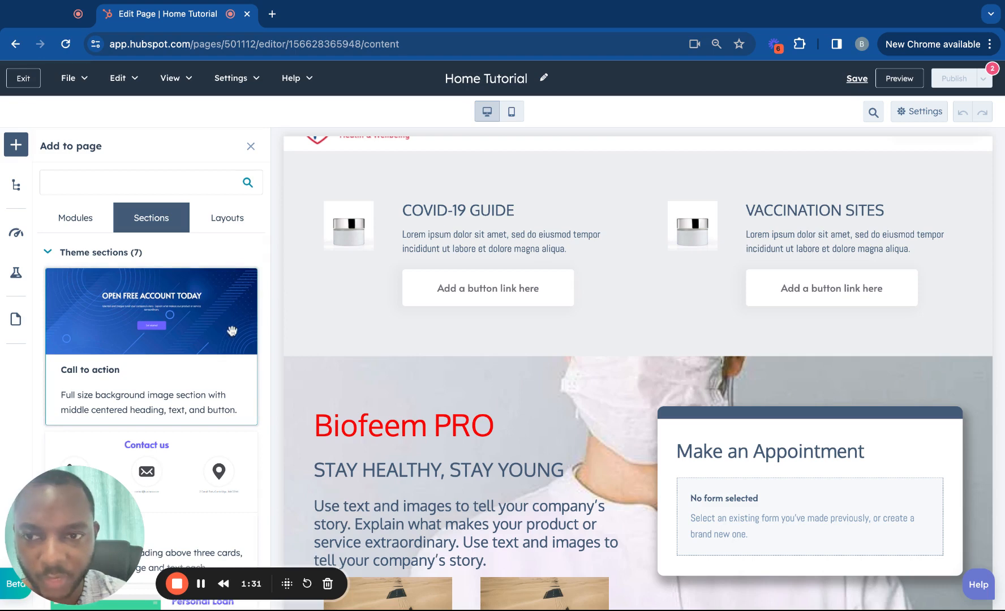
click(223, 226)
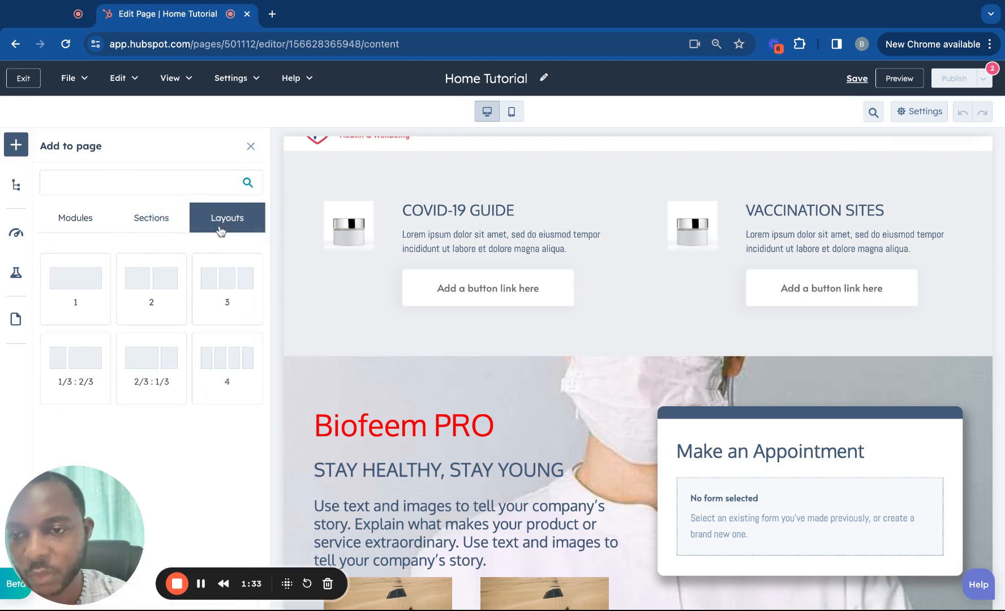
click(72, 232)
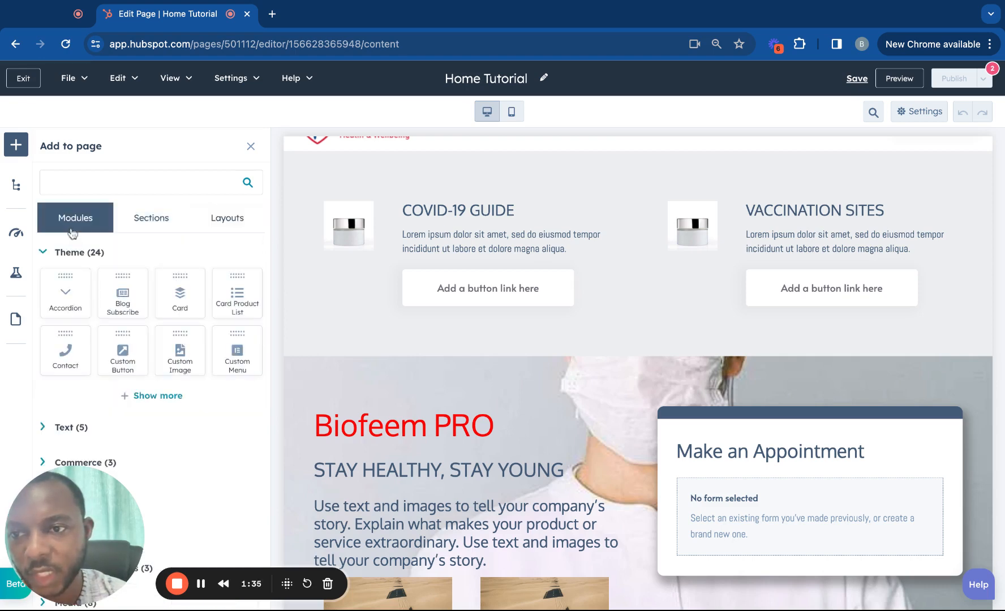
Add a one-column layout between the COVID-19 Guide section and the Biofeem PRO banner
click(232, 216)
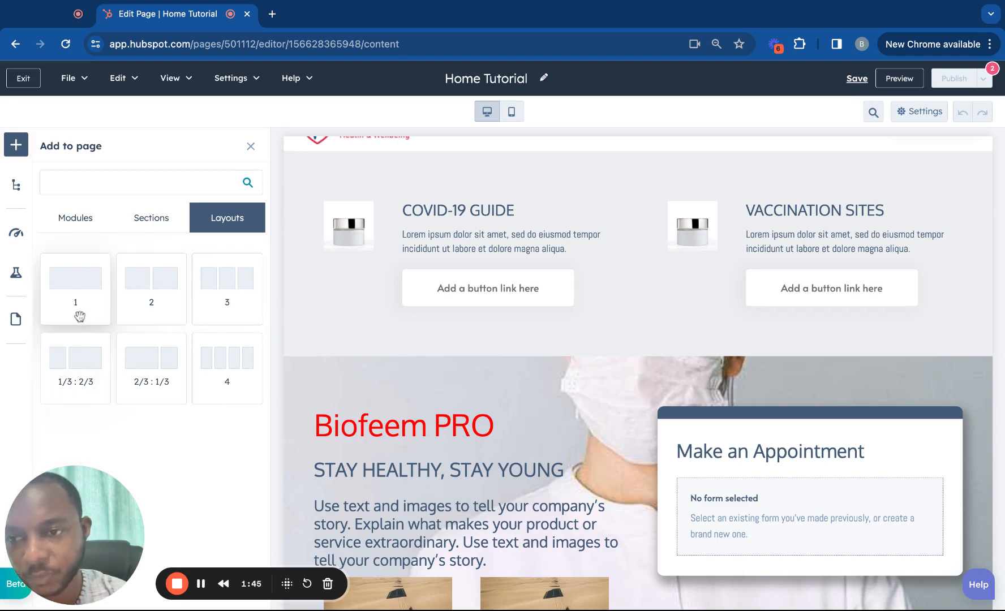
drag(75, 283, 340, 319)
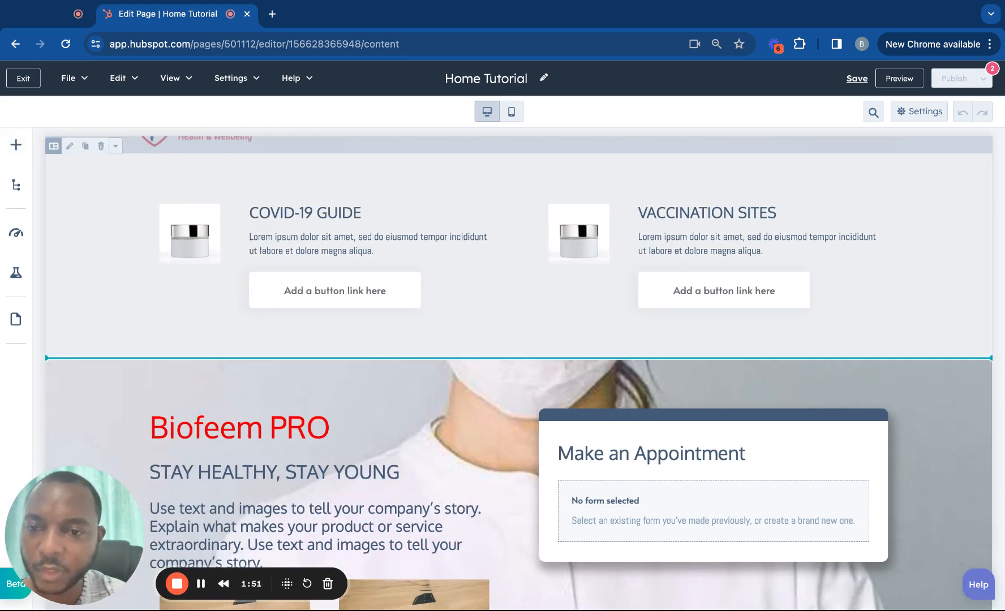
mouse_move(339, 345)
mouse_down()
mouse_move(339, 365)
mouse_move(340, 345)
mouse_up()
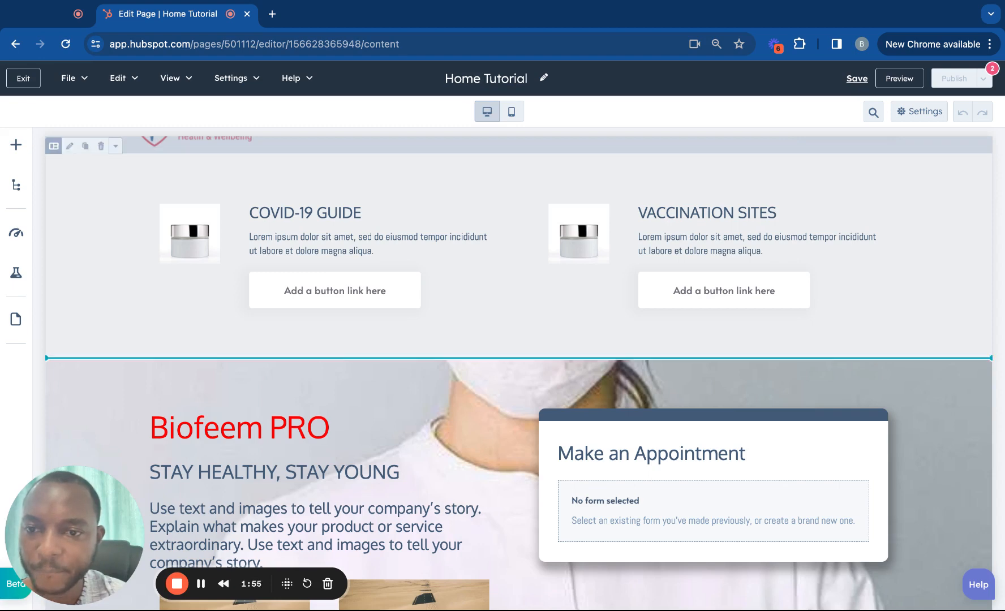
drag(340, 346, 255, 347)
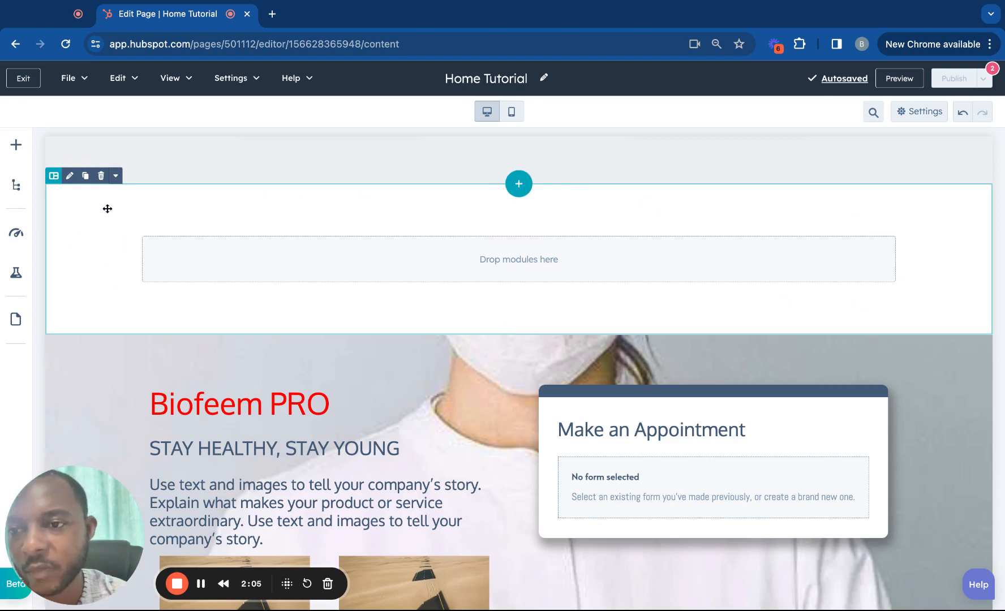
Open the empty section's alignment and spacing settings and examine its content alignment and padding options
click(110, 227)
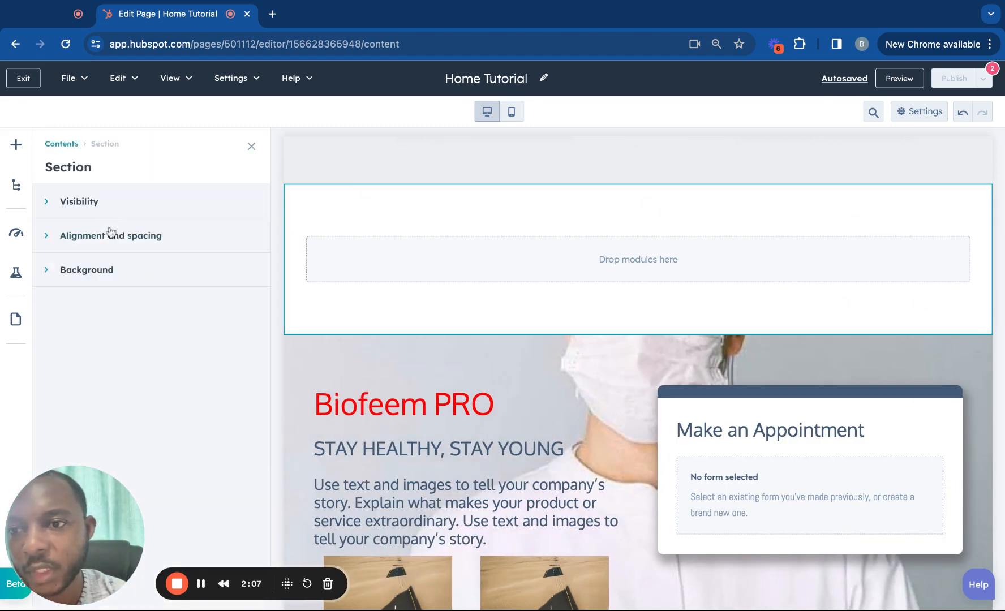
click(107, 235)
scroll(108, 328, down, 2)
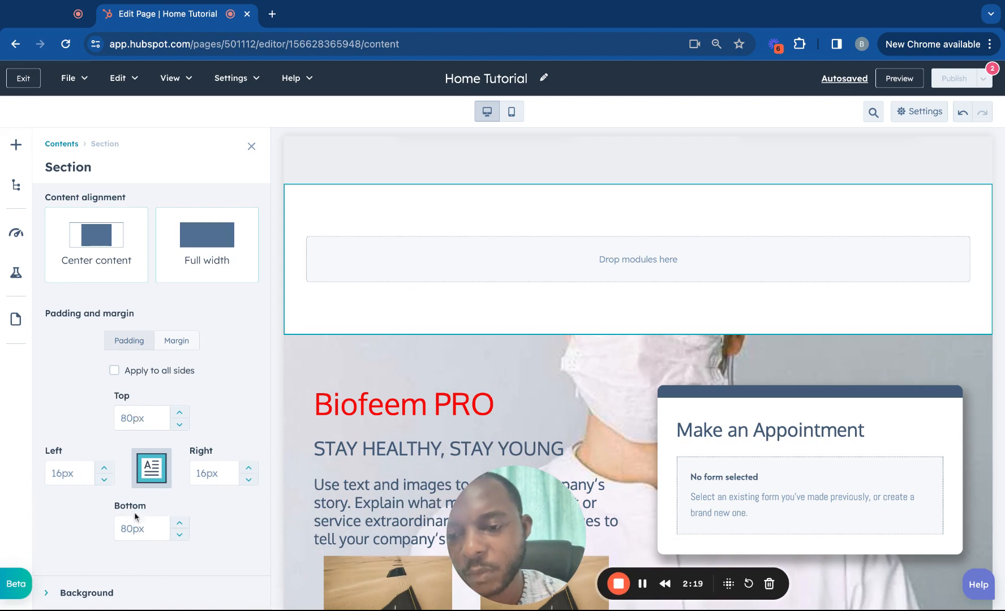
click(138, 415)
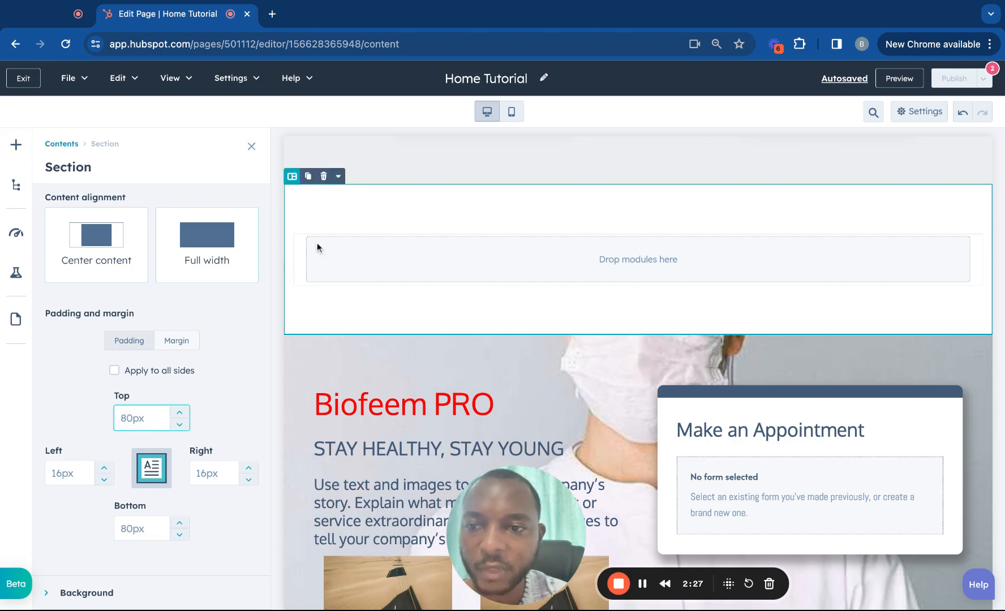
scroll(181, 312, up, 1)
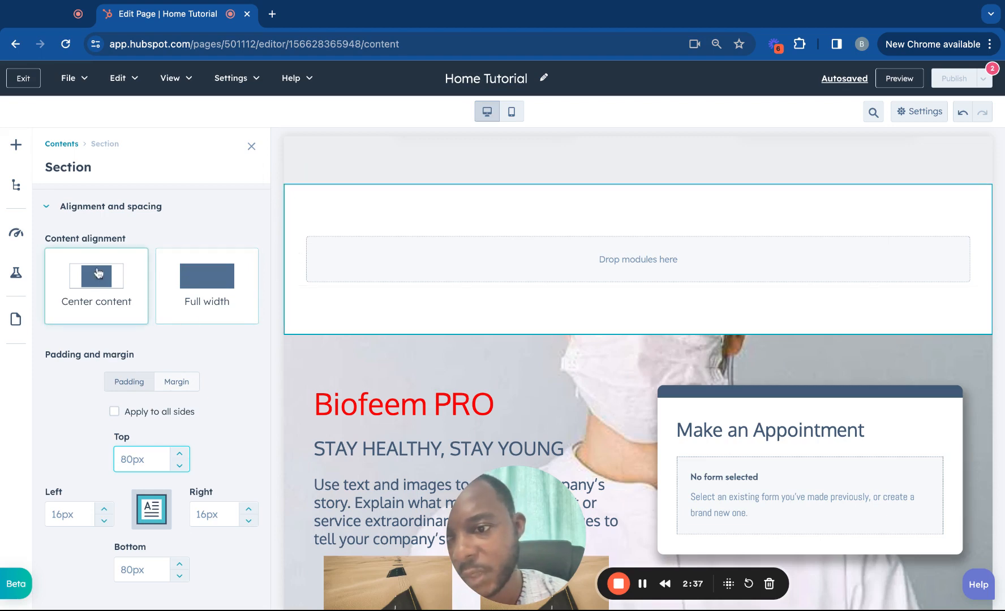
Try the Center content and Full width alignments on the empty section, ending on Full width
click(110, 281)
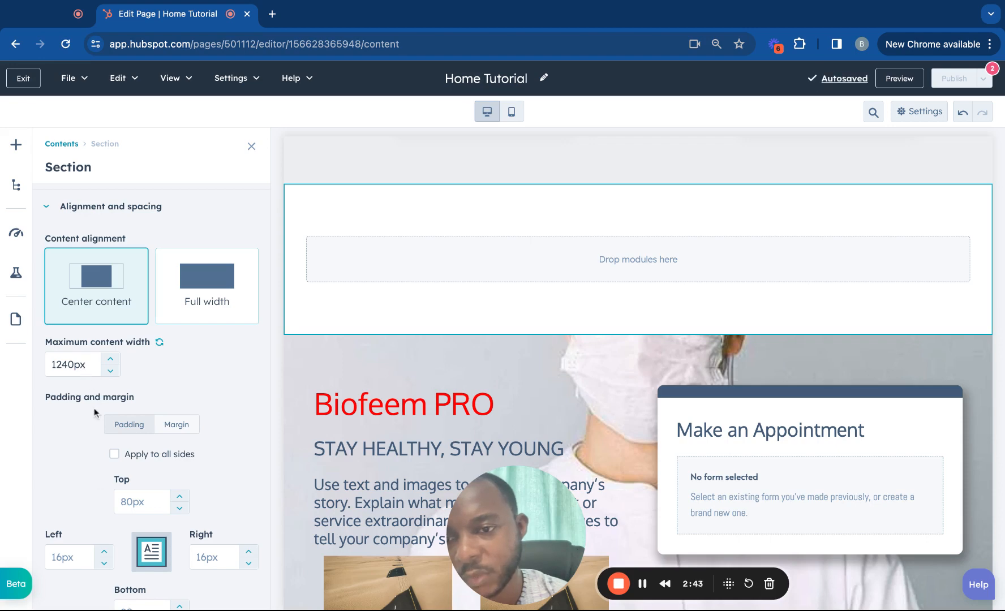
click(196, 278)
click(252, 147)
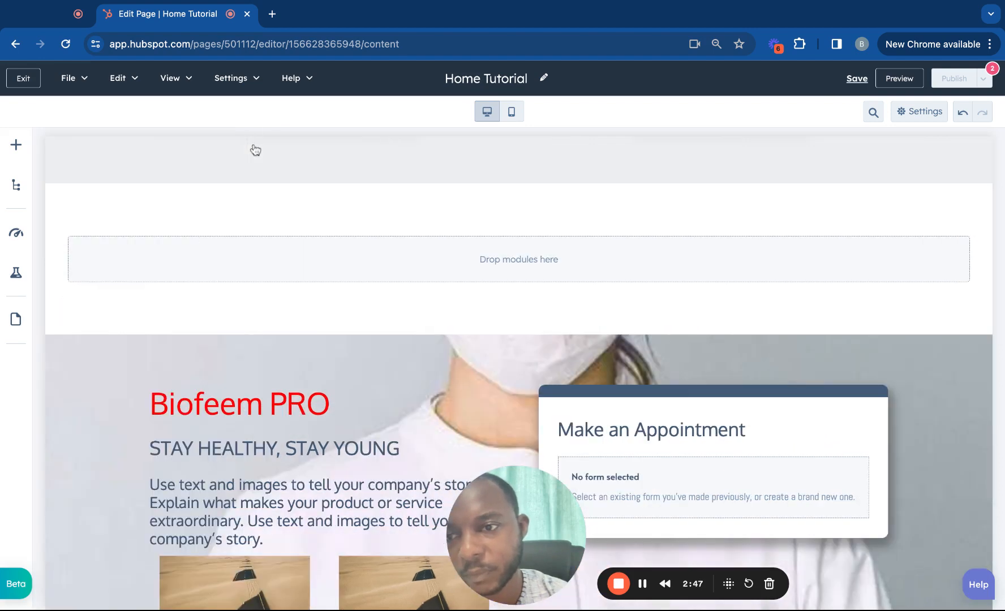
Set the empty section's content alignment to Center content and close its settings
click(67, 211)
click(118, 307)
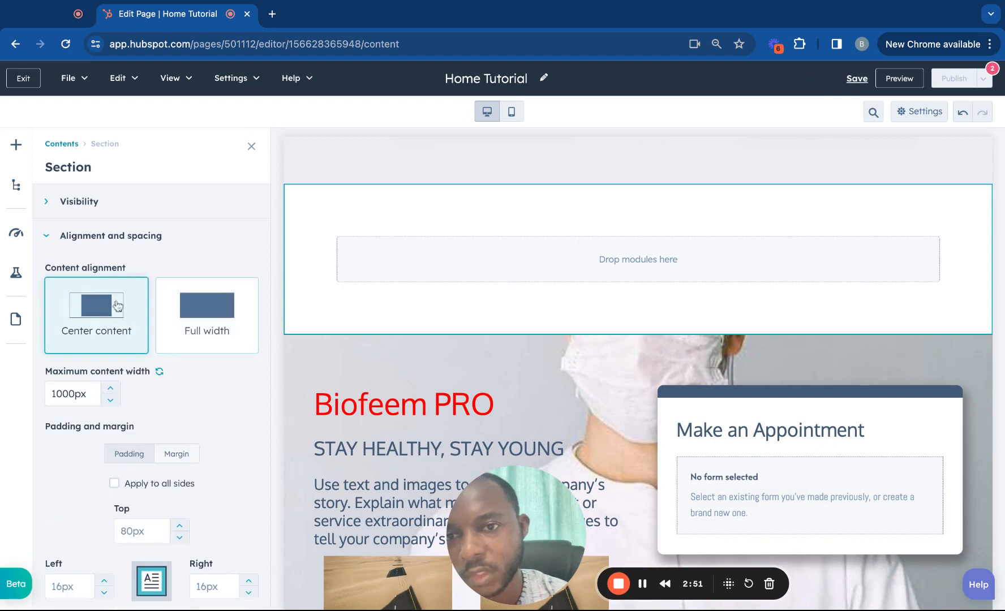
click(251, 148)
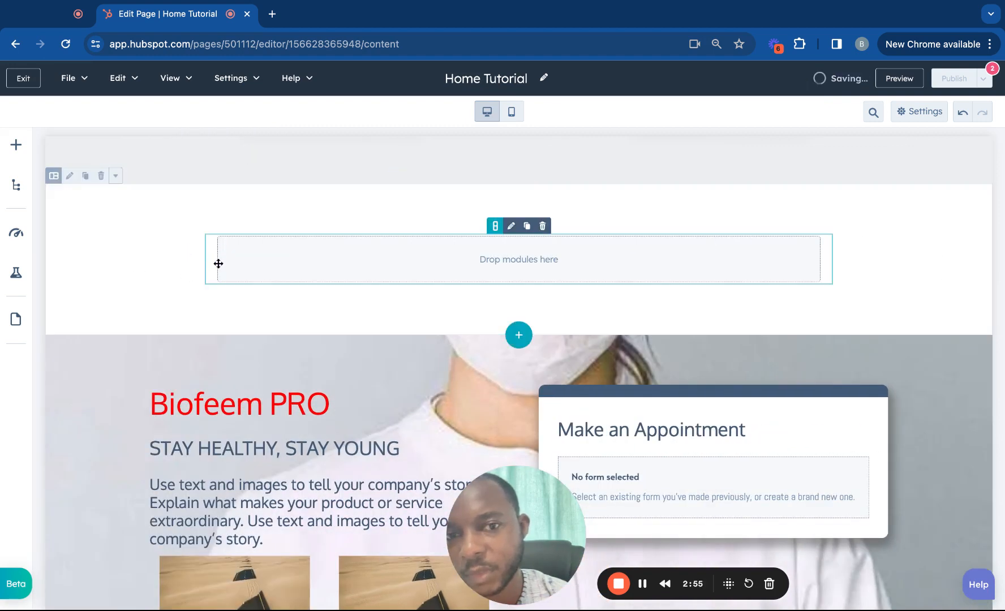
Set the empty section's maximum content width to 1240px
click(67, 195)
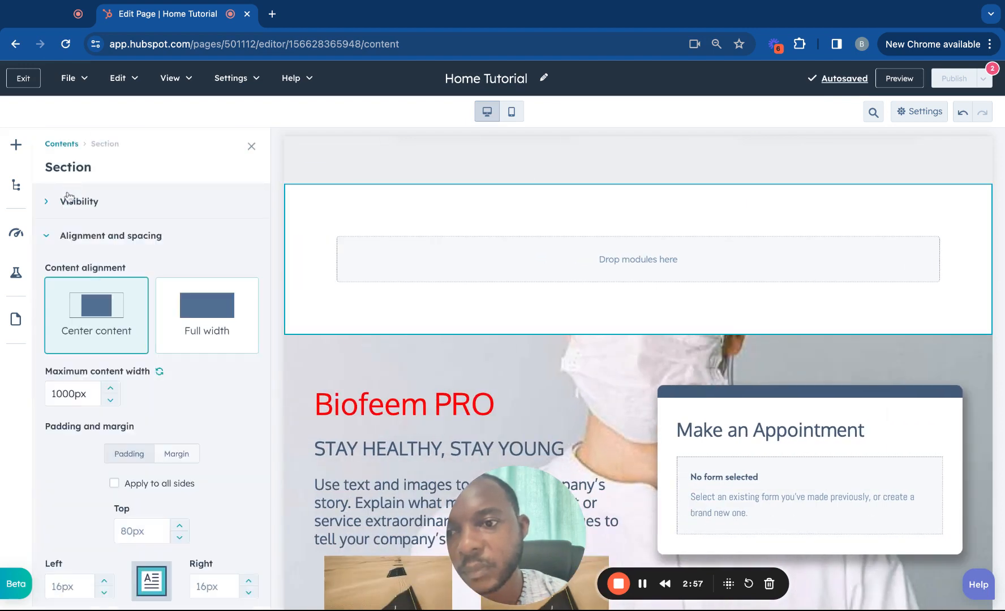
scroll(108, 352, down, 3)
scroll(109, 353, up, 2)
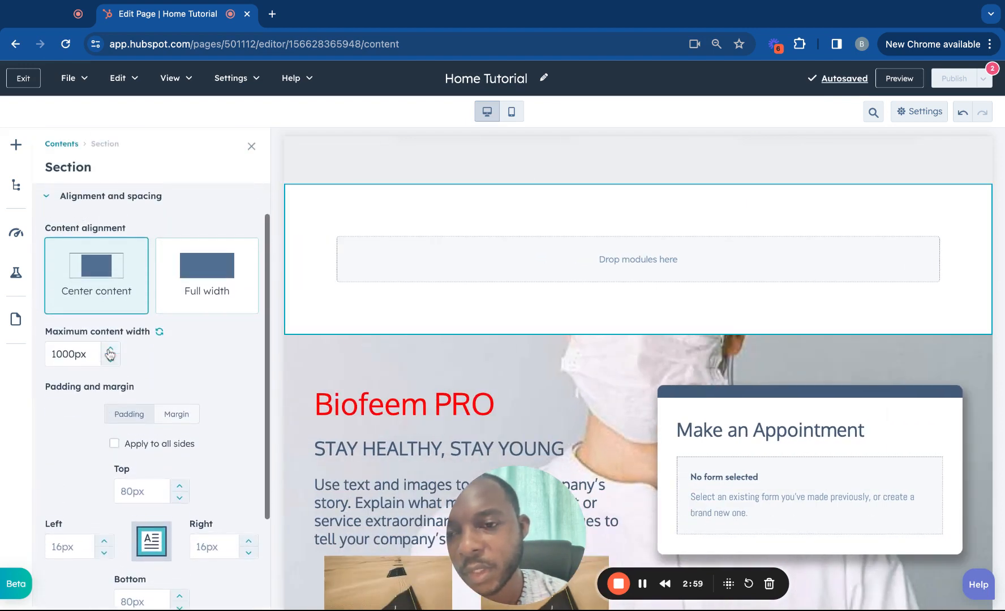
scroll(110, 354, up, 1)
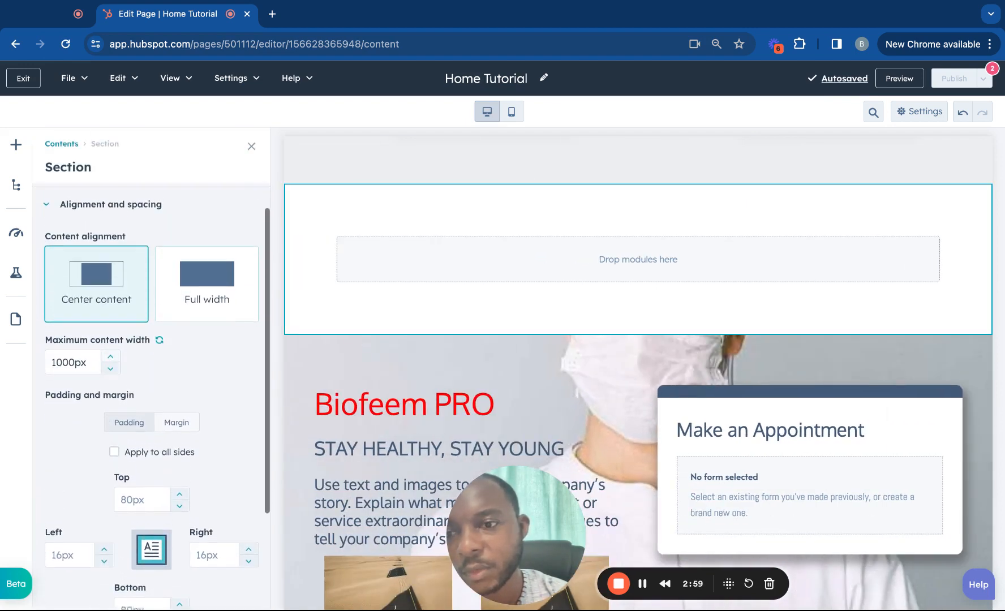
click(74, 378)
key(shift+Left)
key(shift+Left)
key(shift+Left)
text(240)
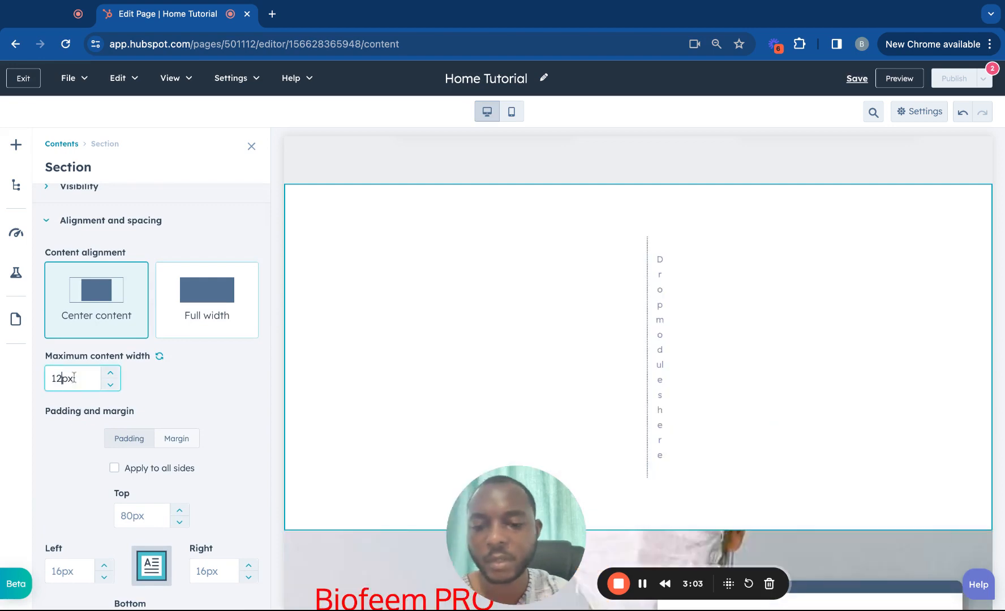
Close the section settings, look at the options of the empty column inside it, and close them
click(252, 147)
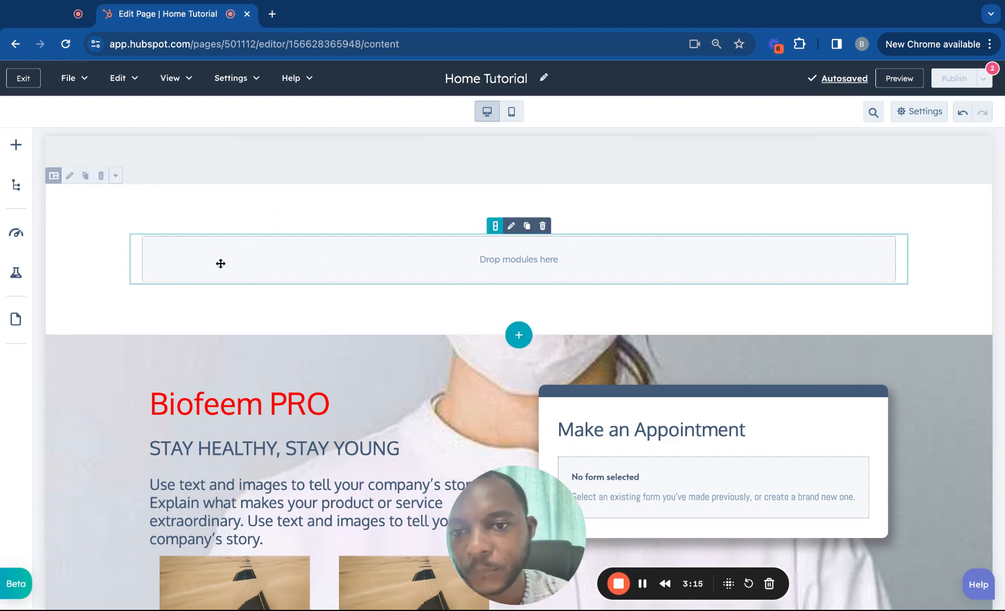
click(437, 260)
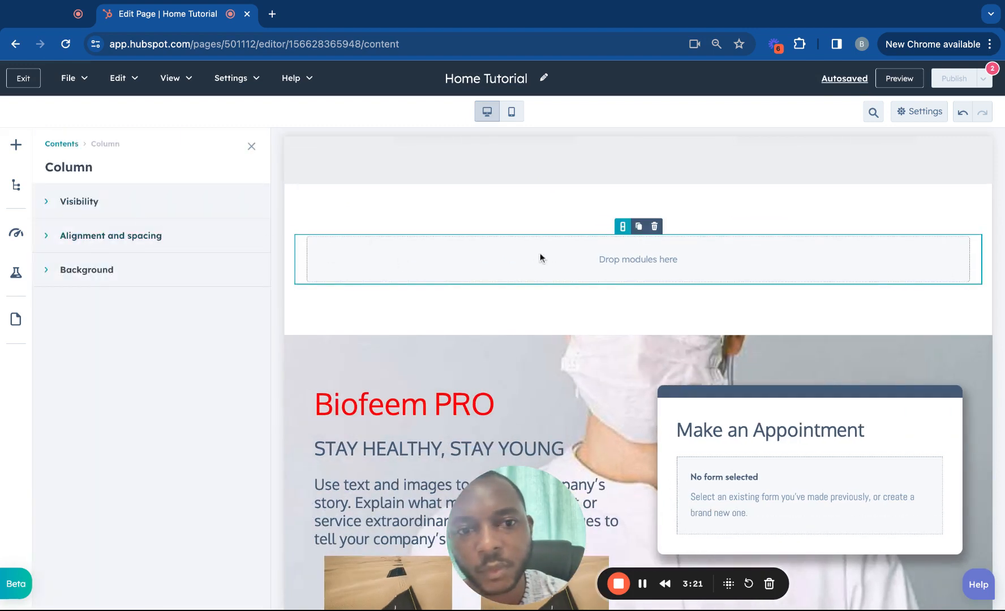
click(339, 219)
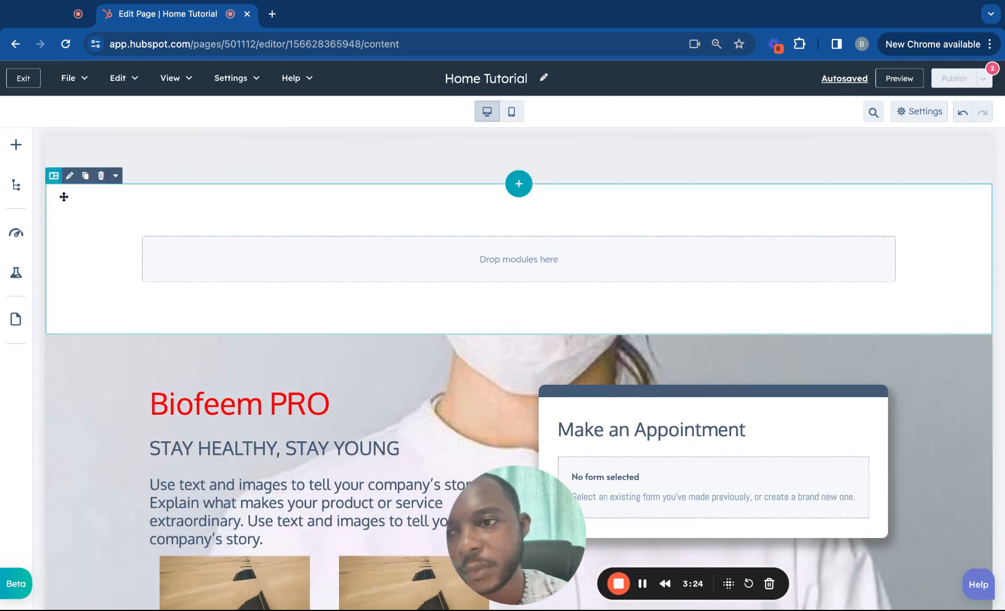
Add an Accordion theme module to the empty section and close the module's settings
click(16, 145)
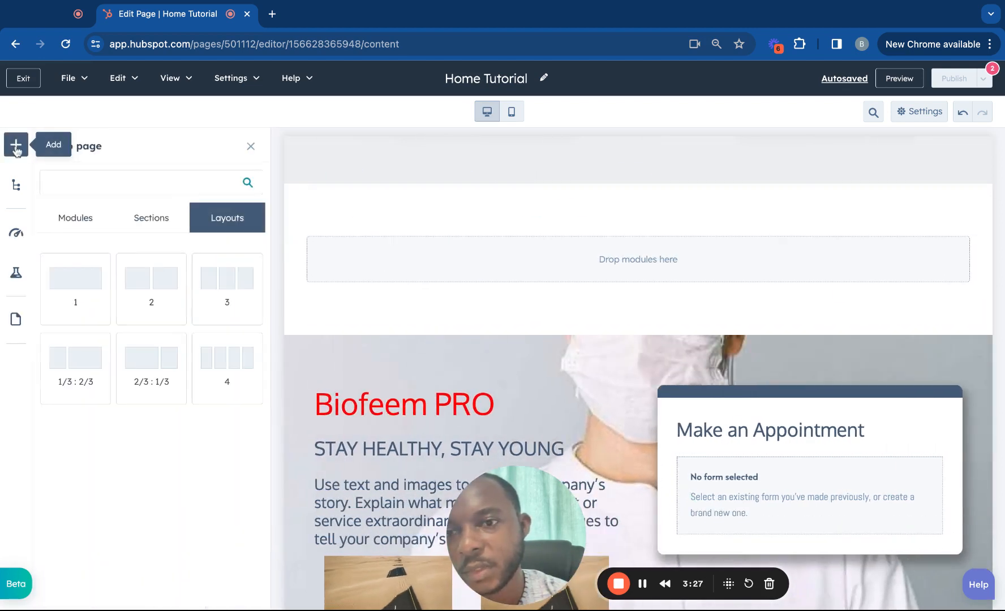
click(73, 220)
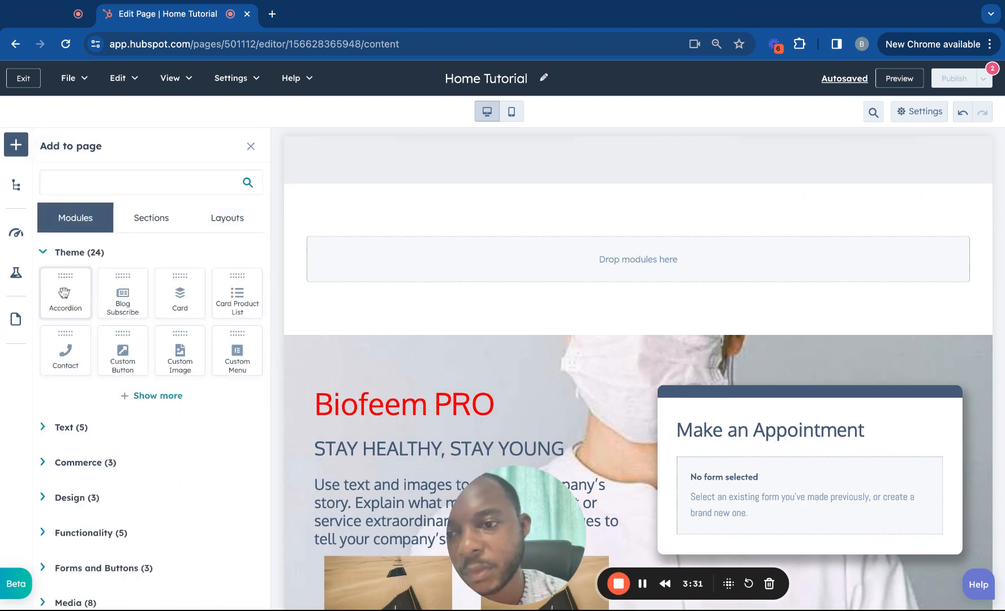
drag(64, 293, 638, 259)
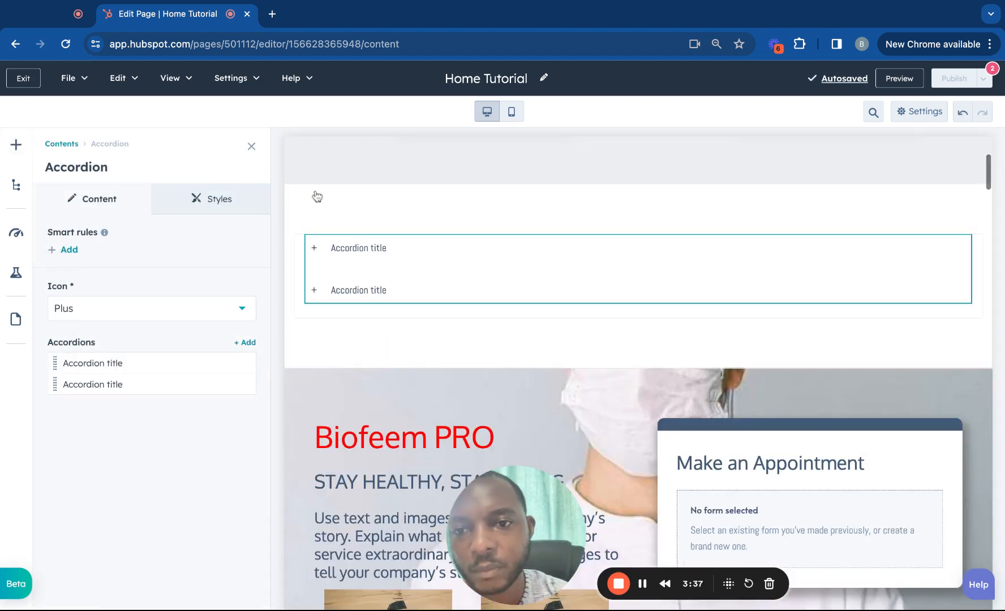
click(254, 148)
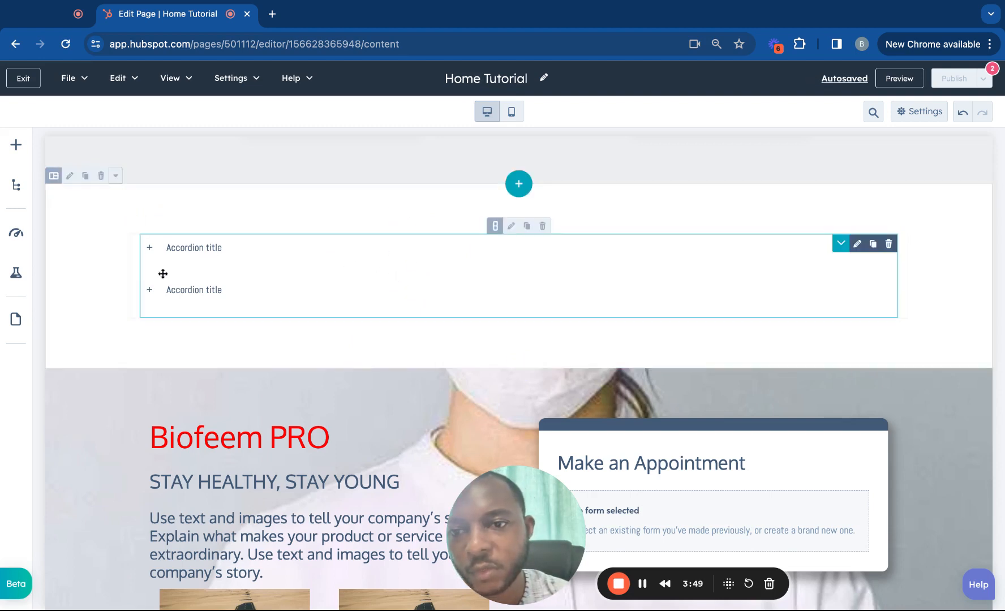
Try a solid light grey EEEEEE background at 100% opacity on the section holding the accordion
click(118, 209)
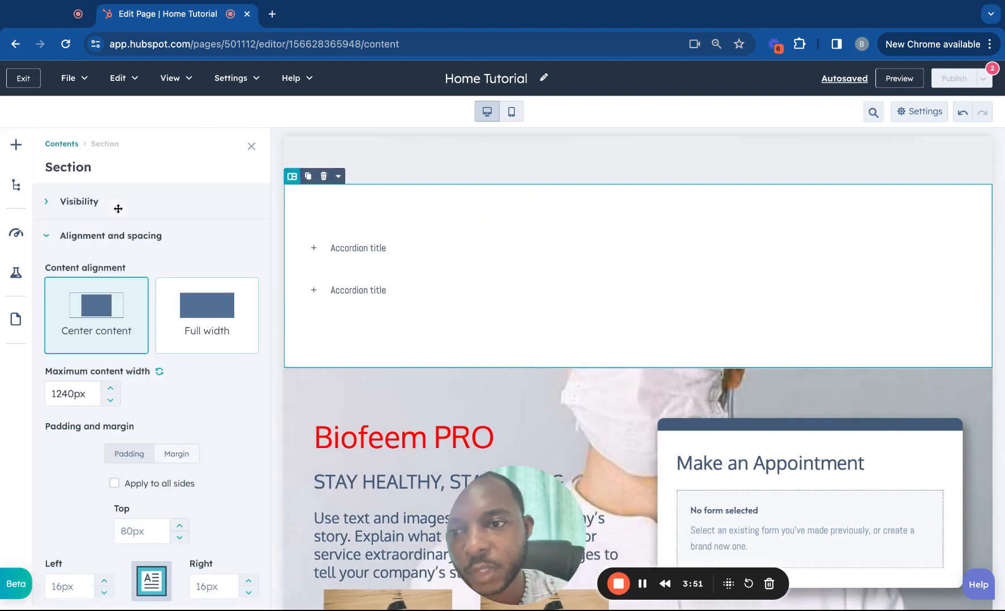
scroll(141, 297, down, 1)
scroll(142, 298, down, 3)
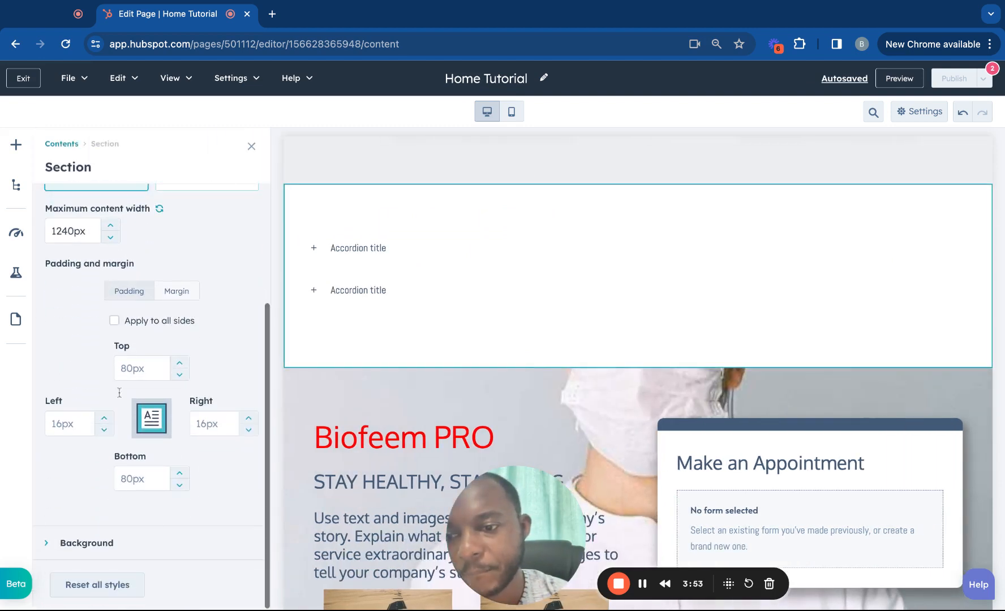
click(98, 546)
scroll(98, 548, down, 3)
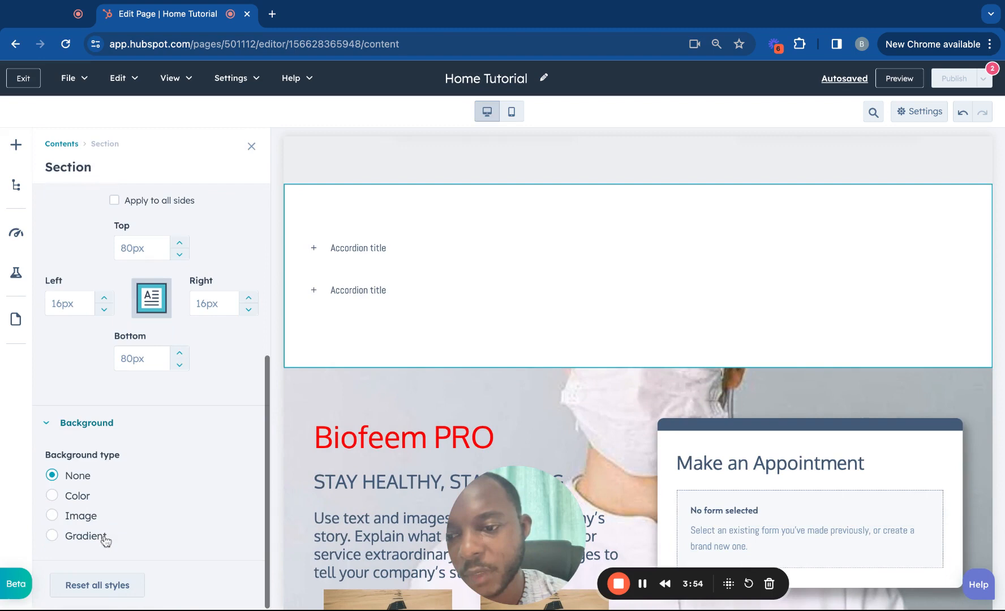
click(78, 496)
scroll(118, 527, down, 1)
click(198, 534)
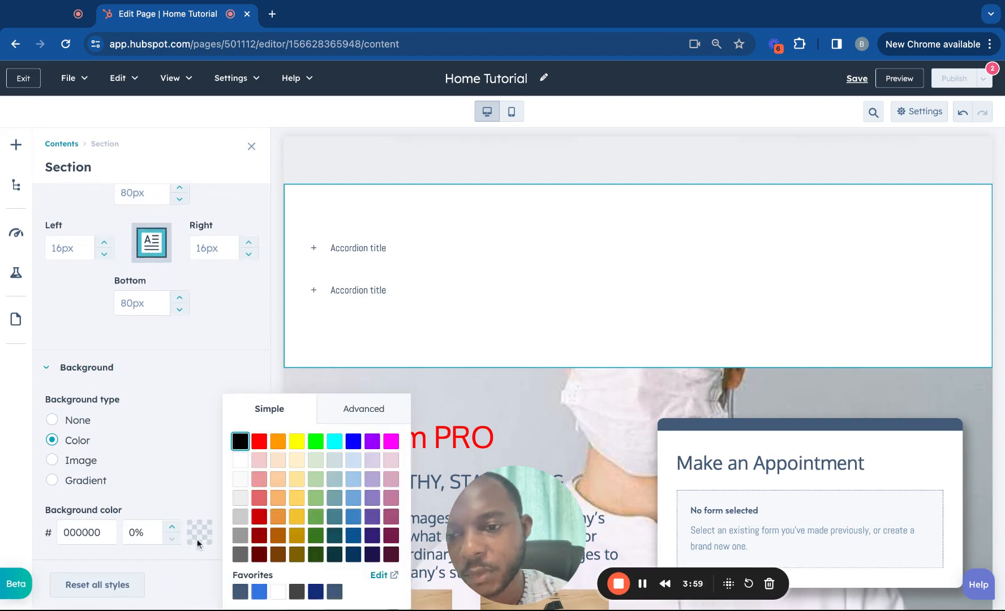
click(241, 498)
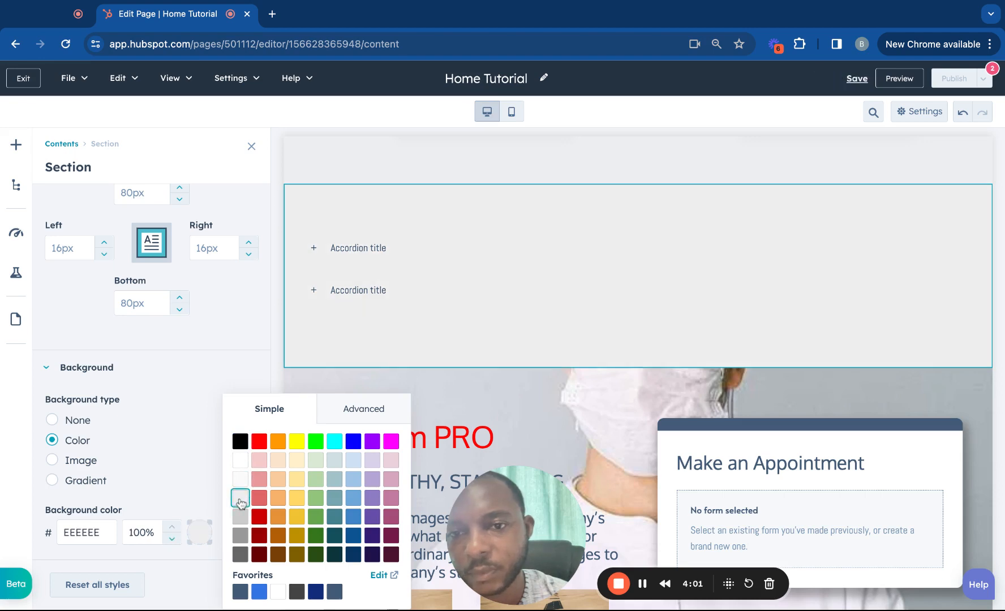
click(194, 391)
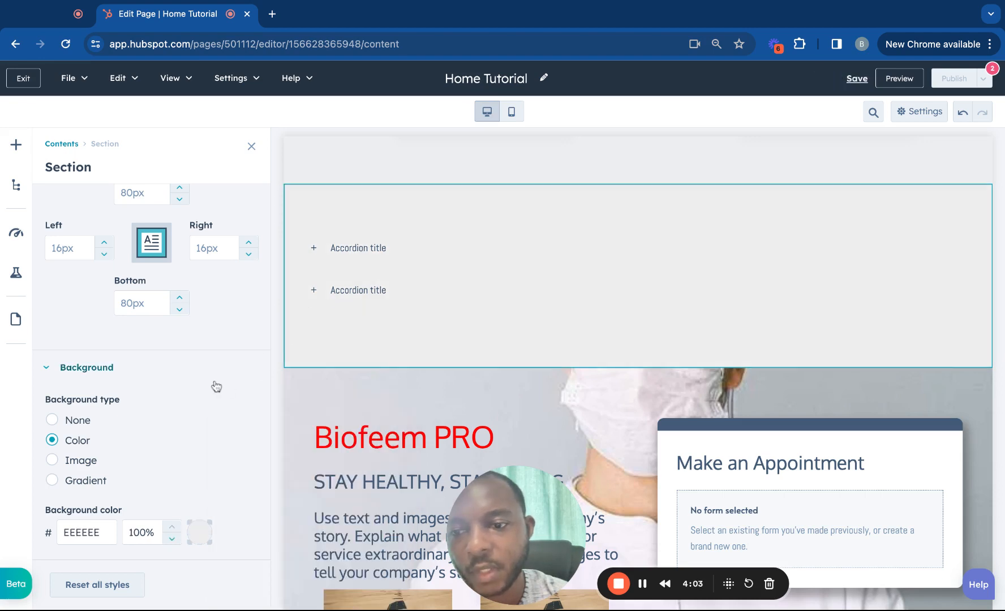
Try the Image and Gradient background types on the accordion section, ending on None
scroll(216, 387, up, 5)
scroll(216, 387, up, 1)
scroll(204, 384, down, 5)
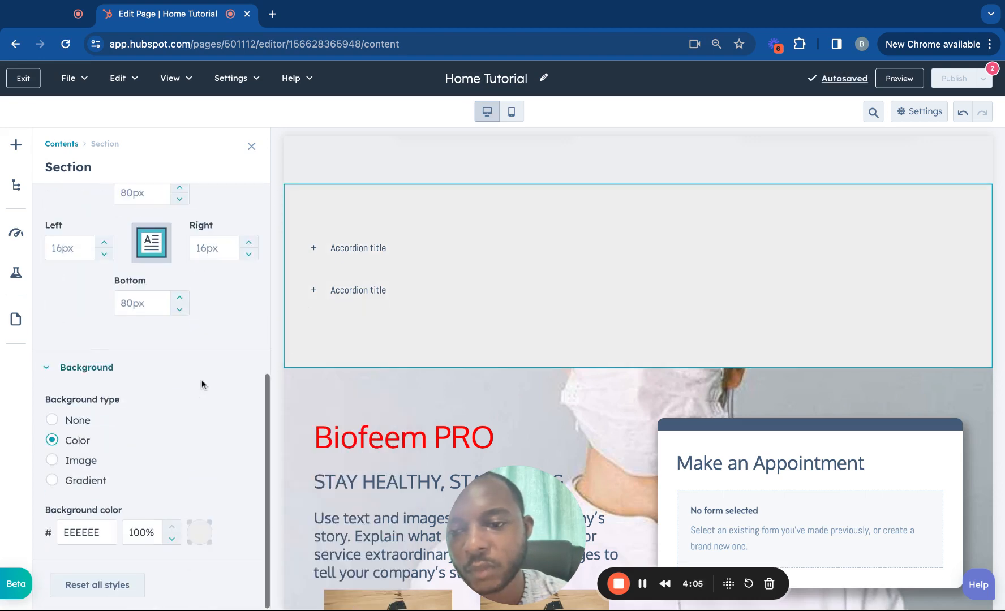
click(77, 465)
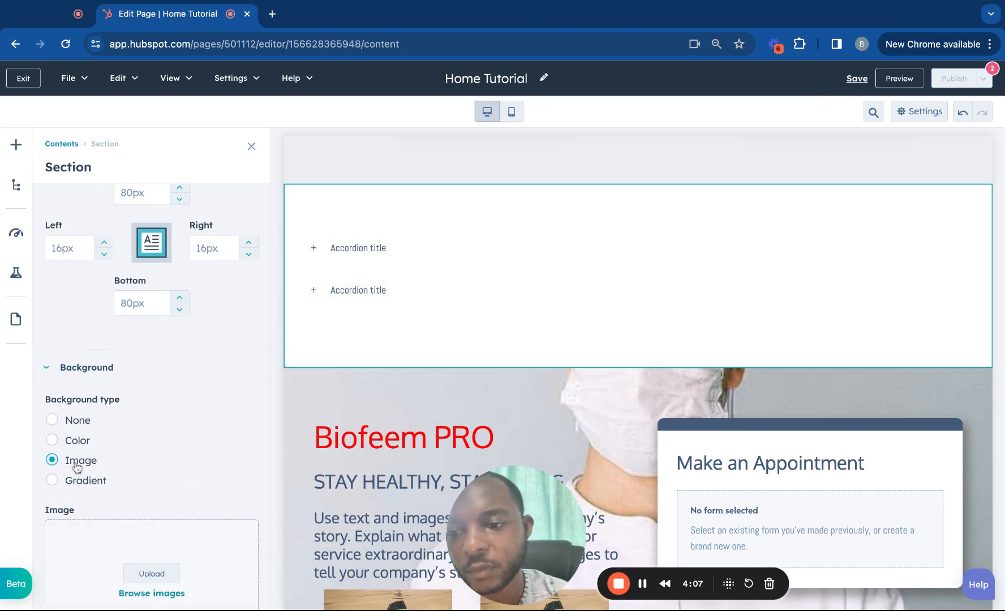
scroll(76, 467, down, 5)
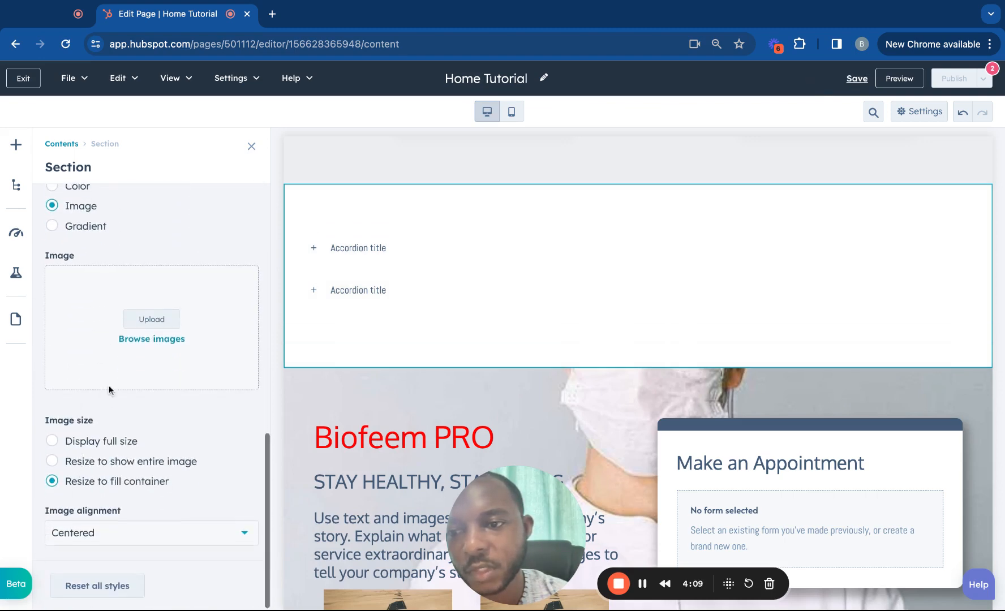
scroll(108, 385, up, 3)
click(84, 385)
scroll(82, 384, down, 1)
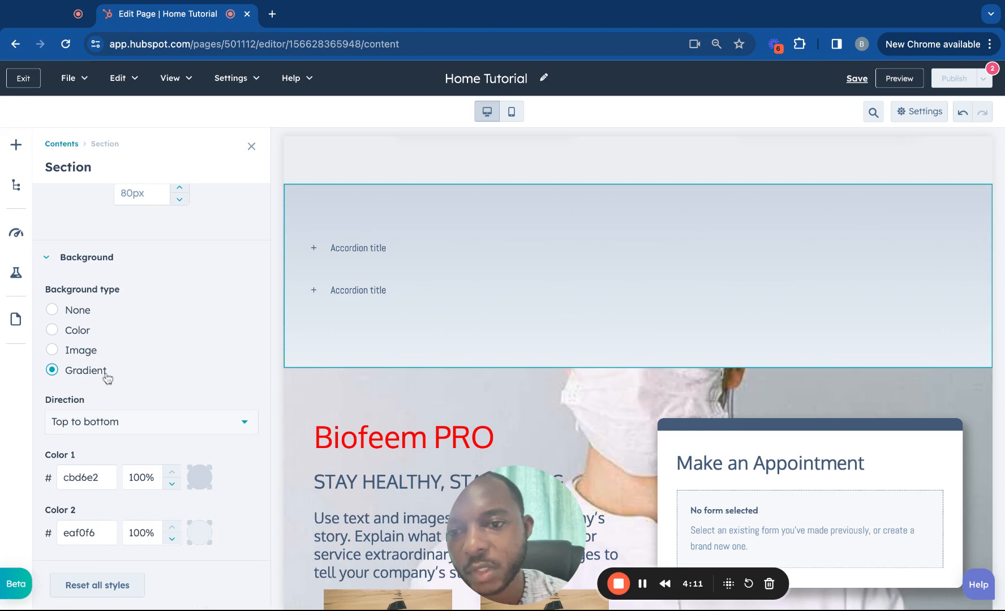
click(79, 310)
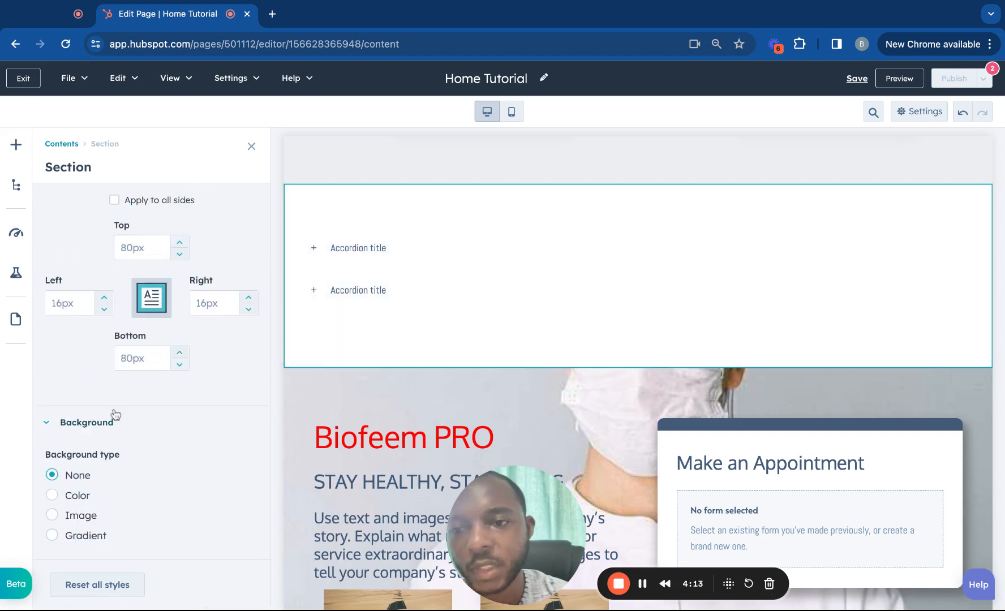
scroll(192, 278, up, 5)
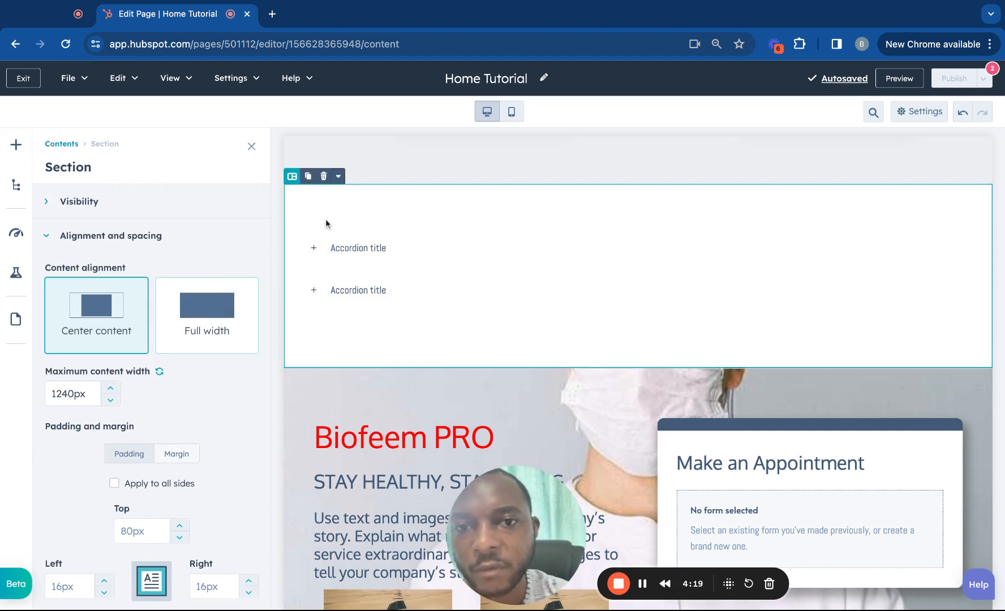
Switch the page editor to the mobile view and go to the accordion section
click(512, 112)
scroll(573, 273, up, 4)
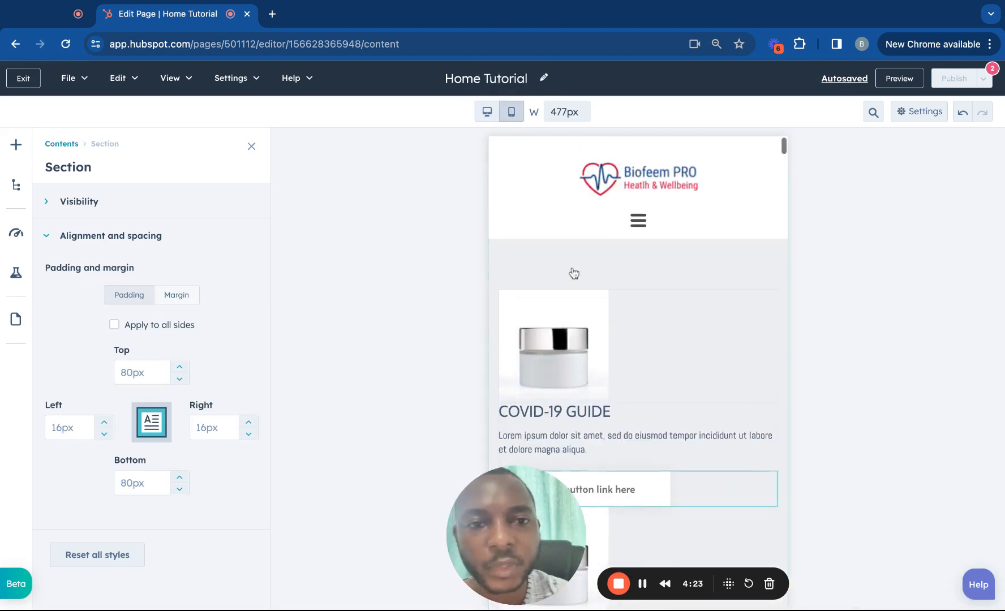
scroll(573, 273, down, 10)
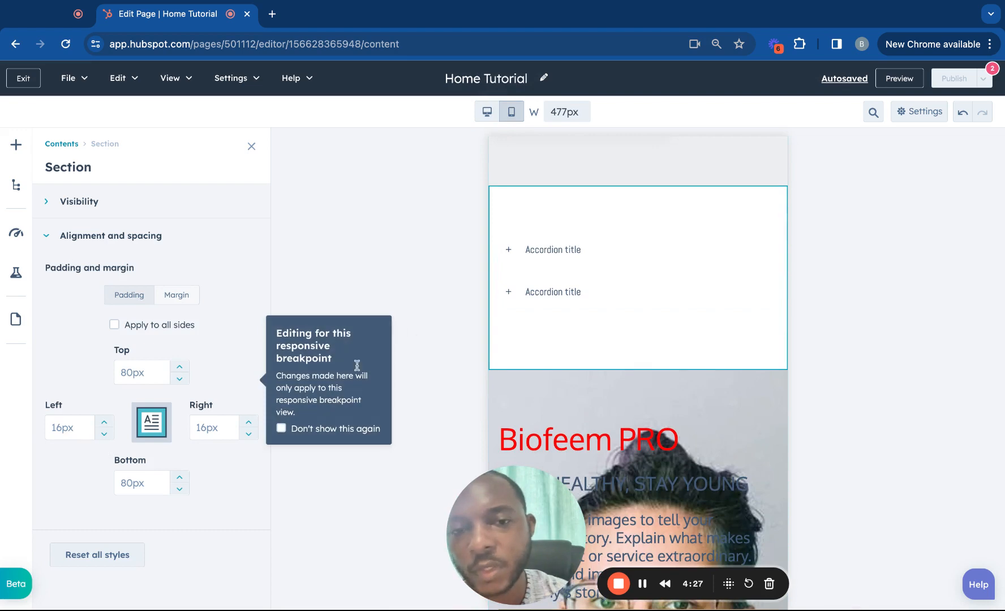
Try a left padding of 10px on the accordion section in mobile view and clear it again
click(79, 431)
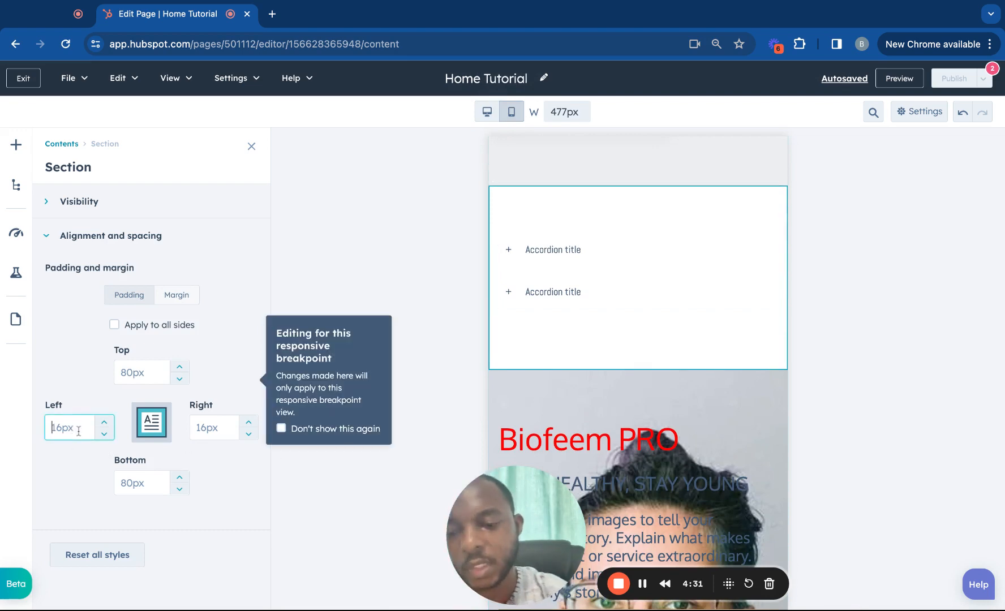
text(10)
click(189, 425)
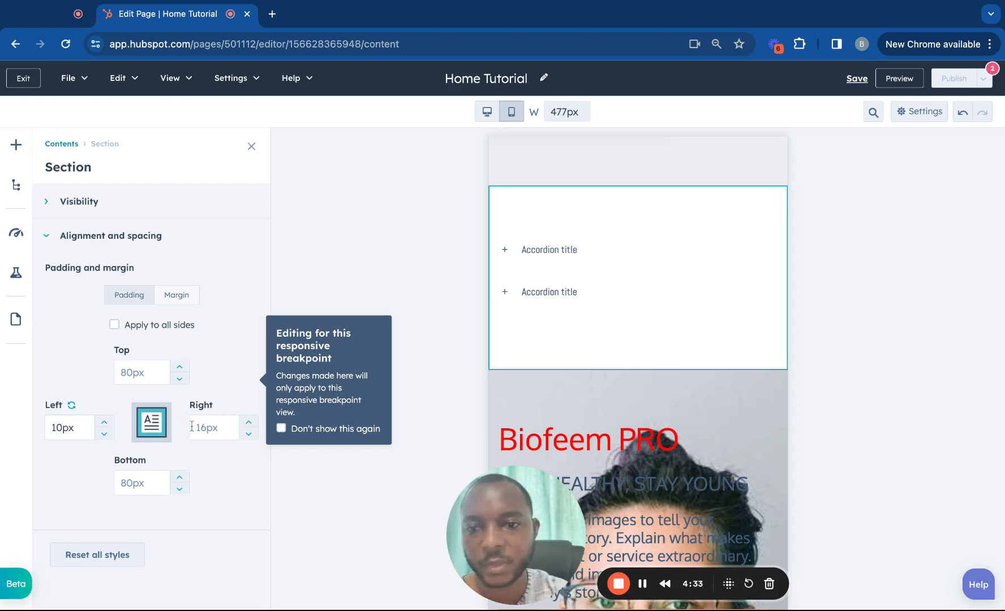
click(209, 430)
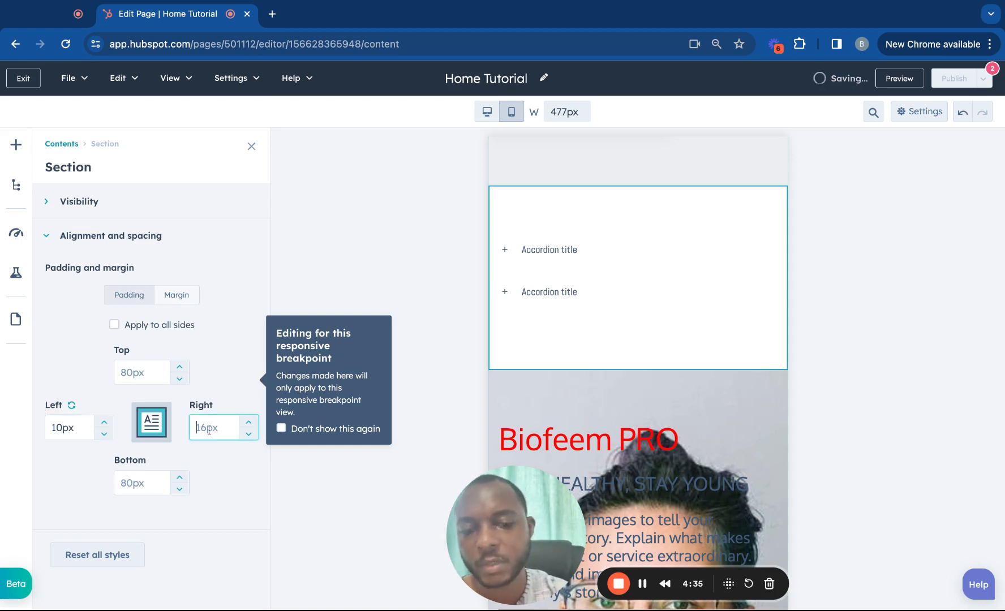
click(82, 428)
key(BackSpace)
key(BackSpace)
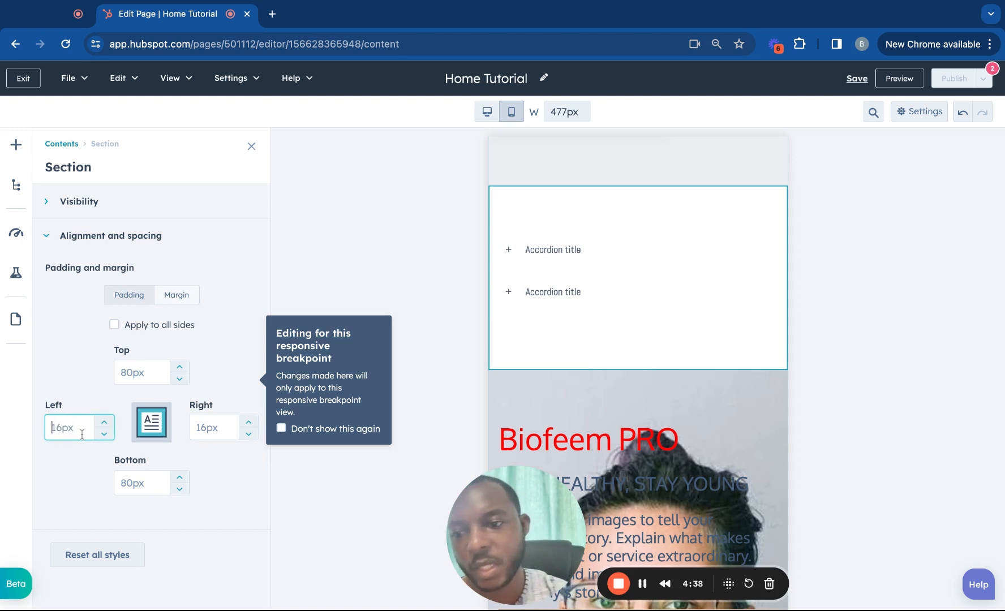
Set the accordion section's top and bottom padding to 40px for mobile
click(133, 374)
text(40)
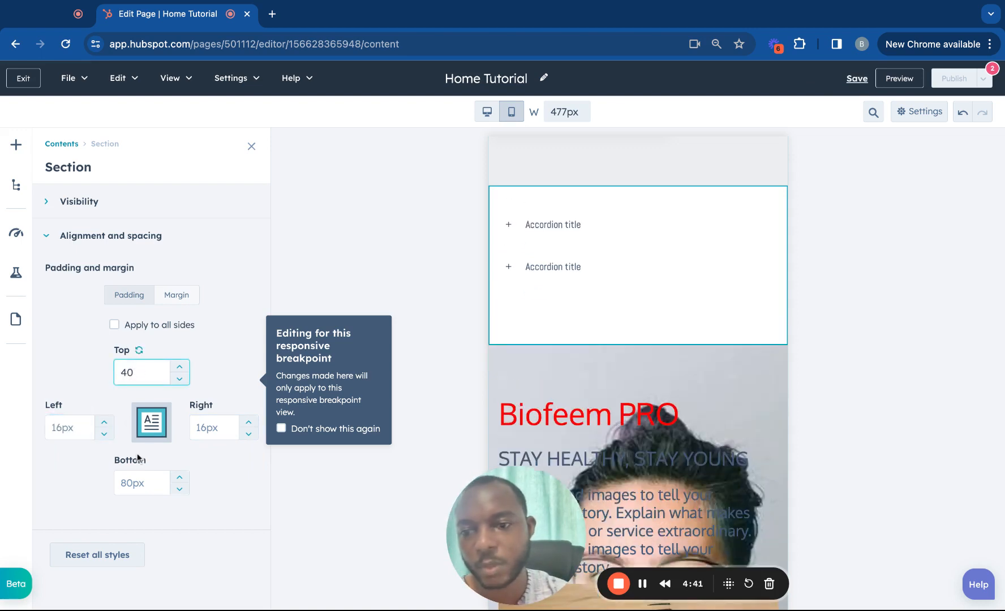
click(140, 482)
text(40)
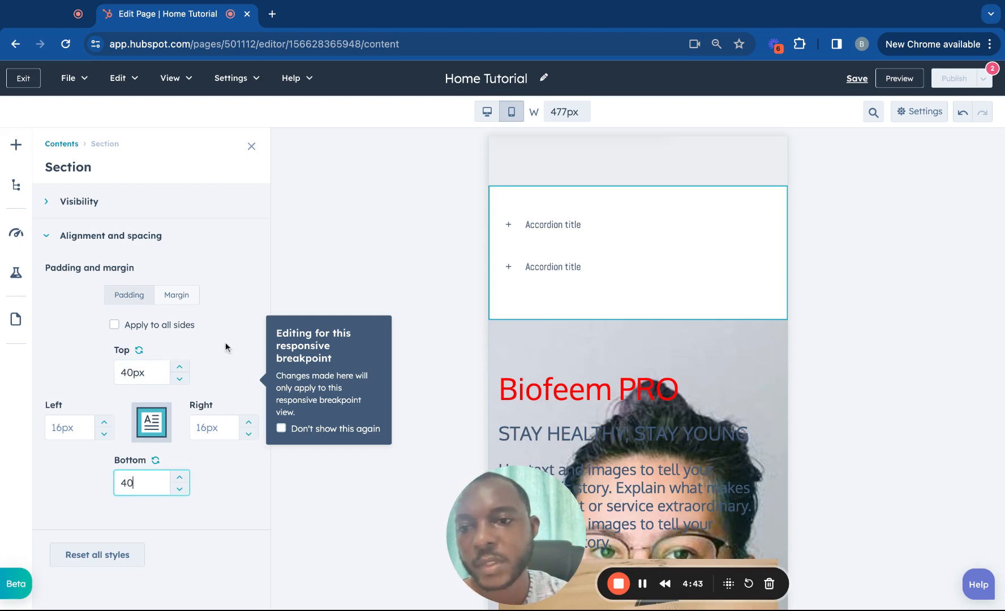
Switch to desktop view and set the accordion section's top and bottom padding to 100px
click(486, 112)
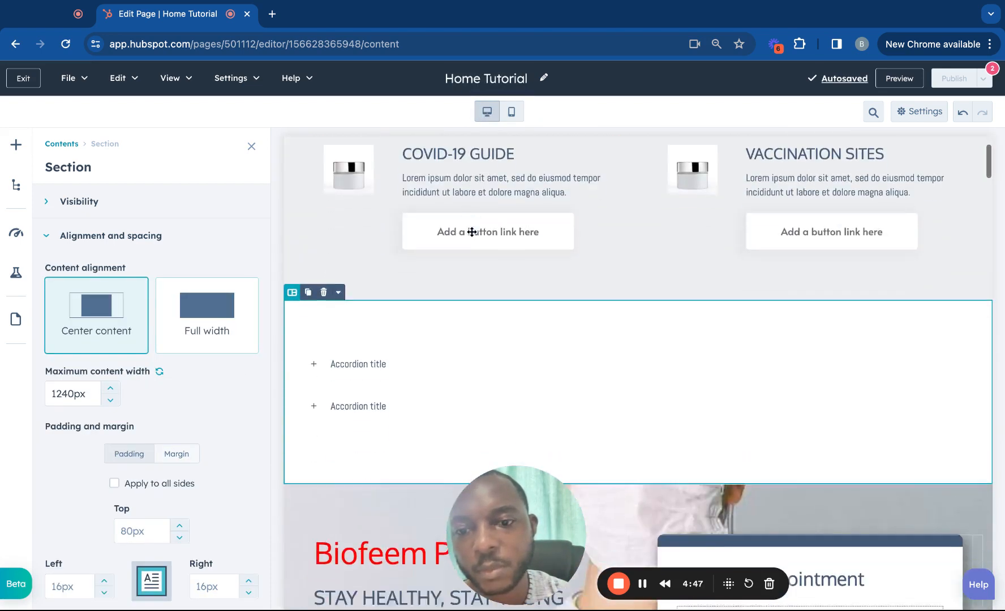
scroll(166, 446, down, 2)
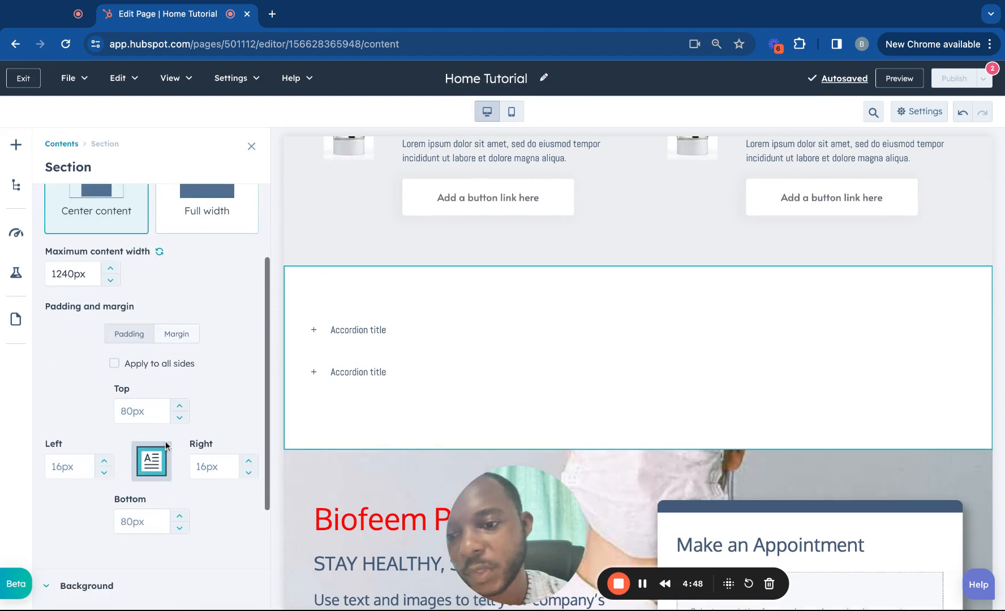
click(137, 415)
text(1)
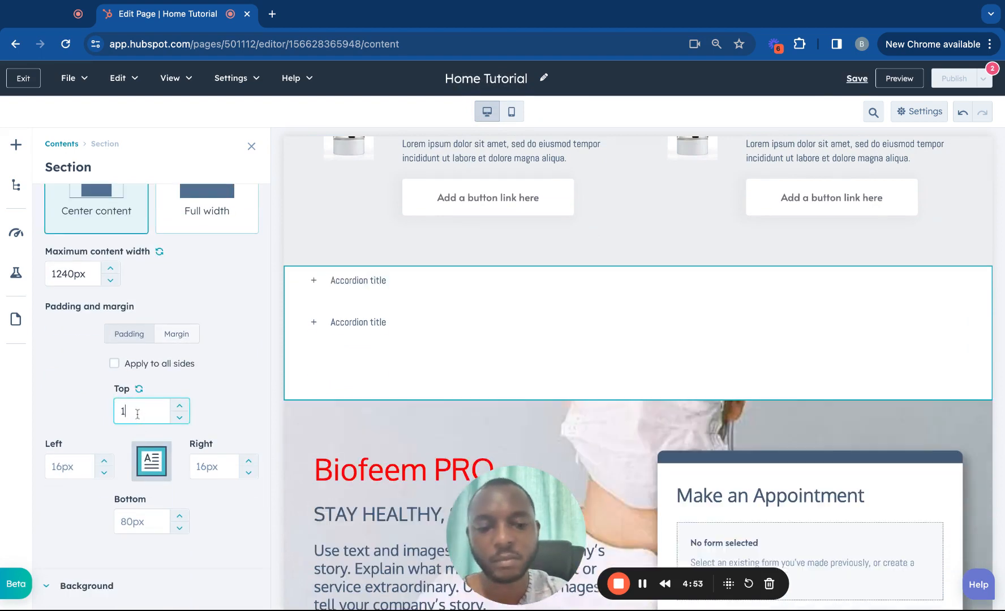
text(00)
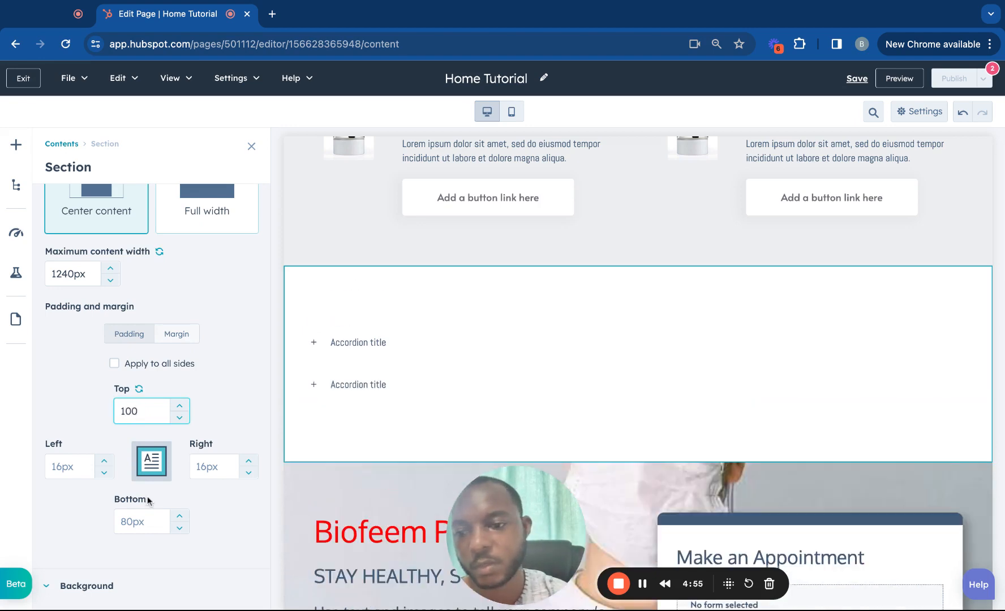
click(141, 518)
text(100)
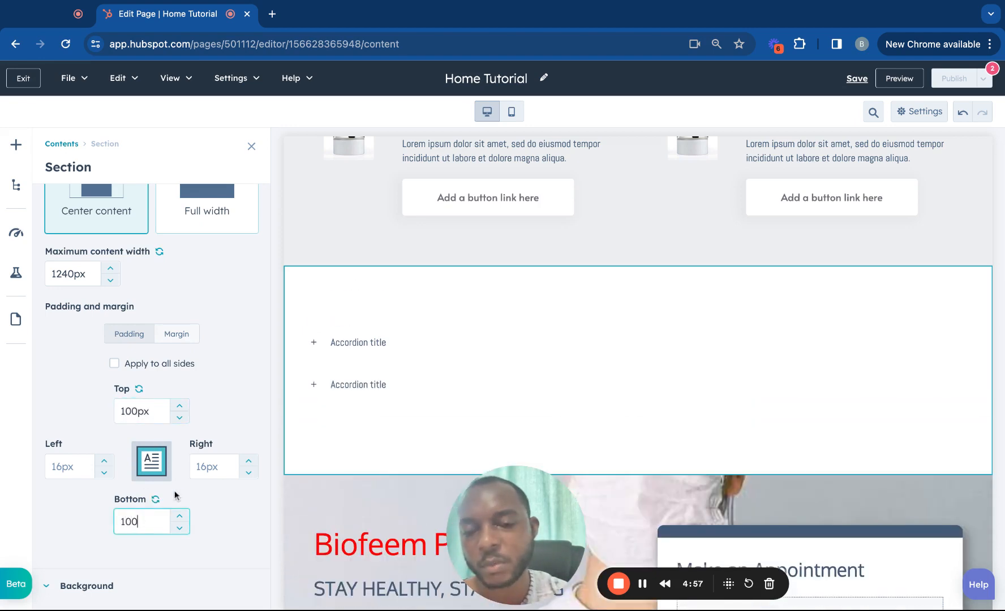
Return to mobile view, check the accordion section's padding there, and collapse its alignment and spacing settings
click(511, 112)
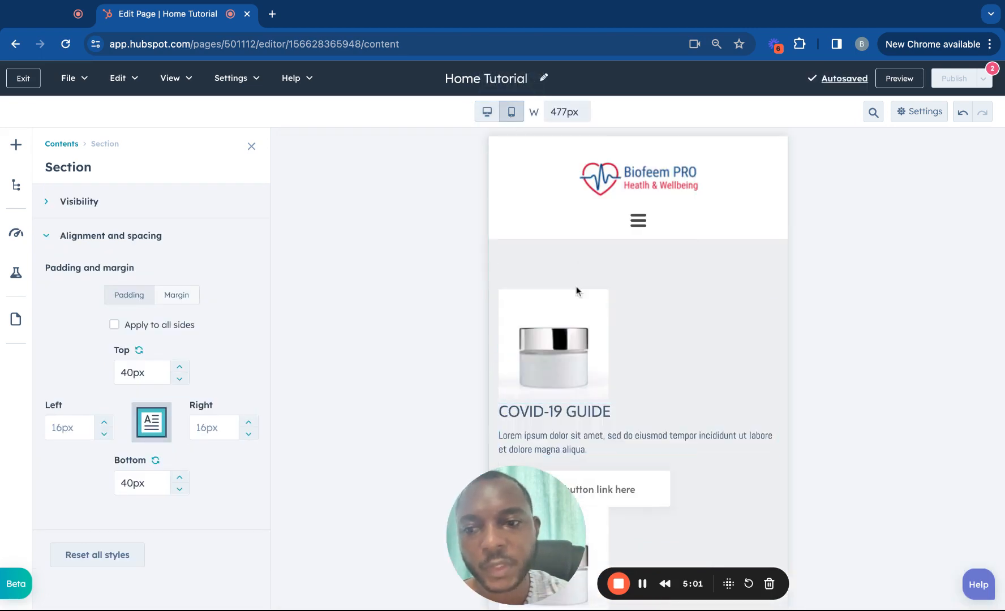
scroll(576, 287, down, 3)
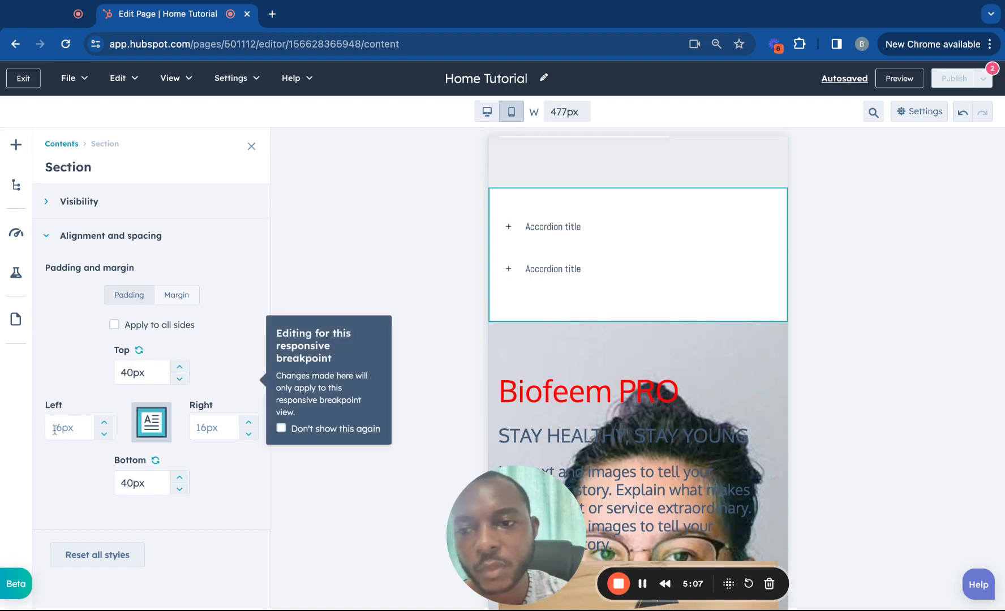
click(49, 235)
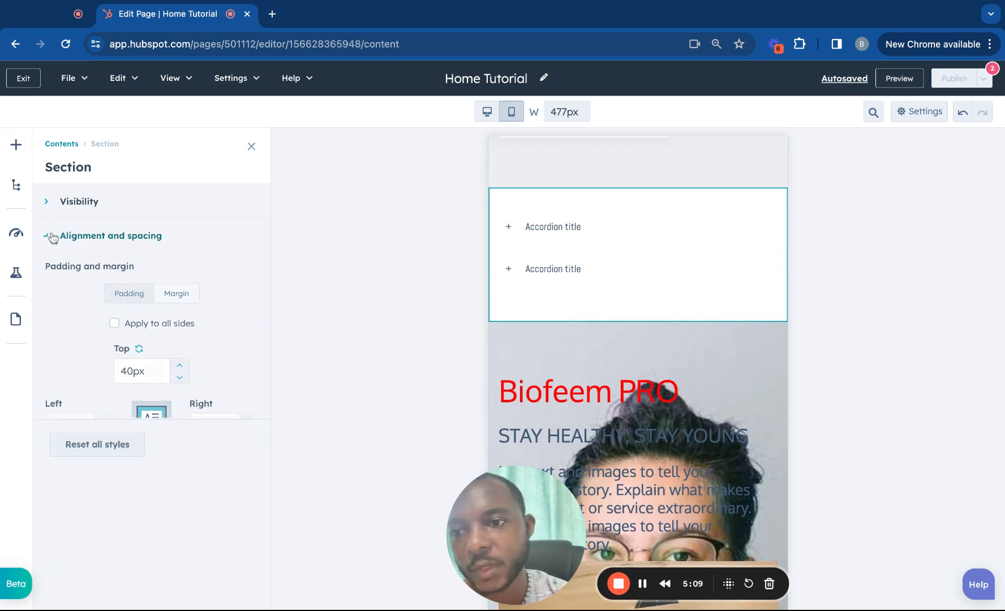
Review the accordion section's alignment and spacing settings and its visibility option for the mobile breakpoint
click(52, 236)
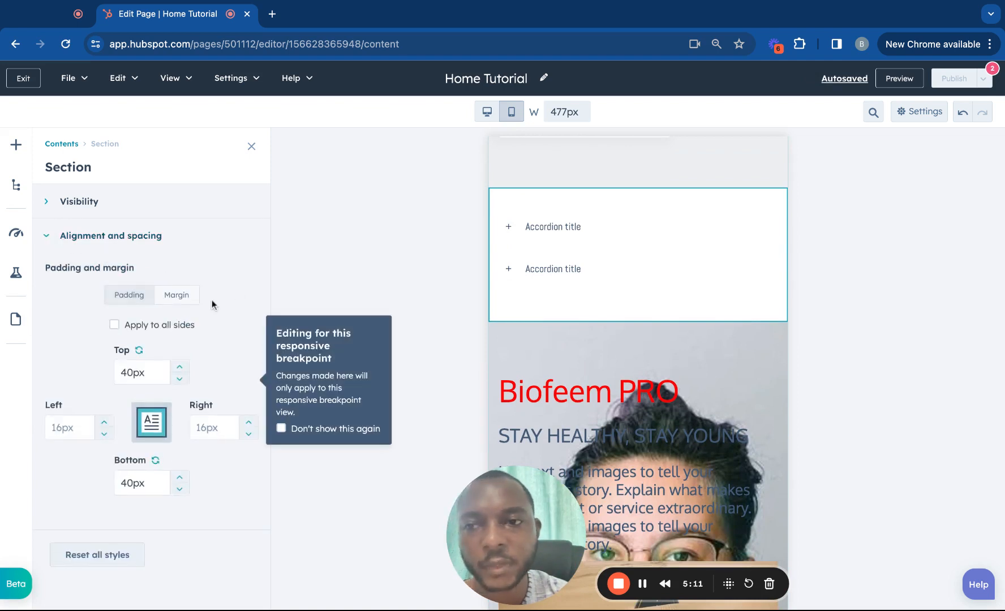
click(61, 210)
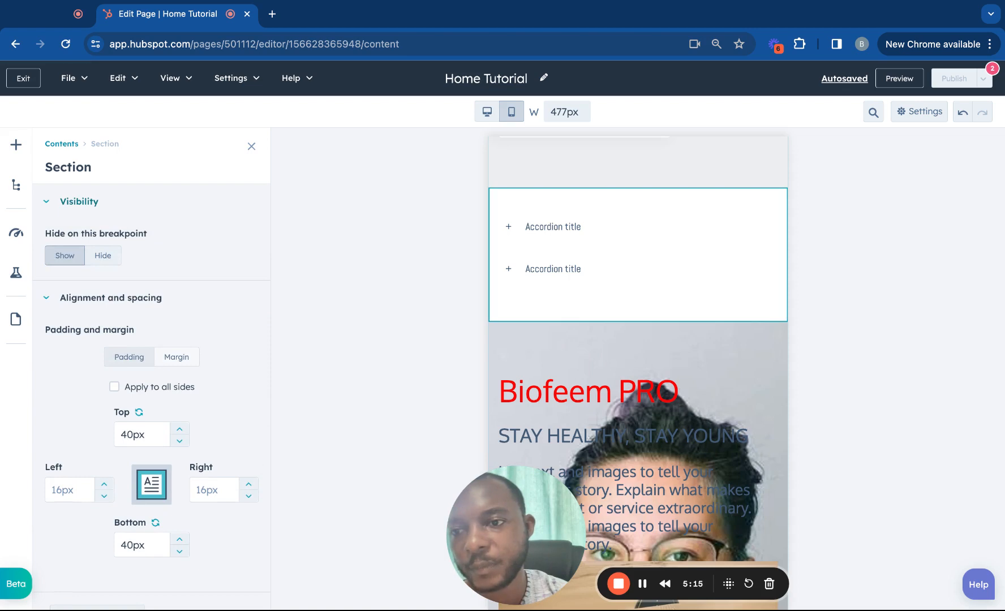
click(79, 201)
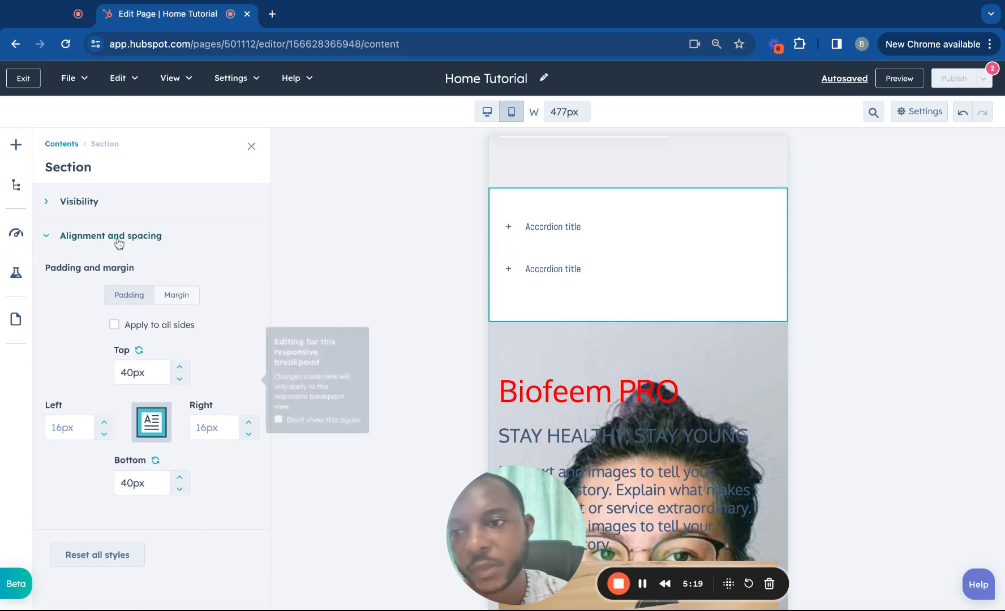
click(61, 202)
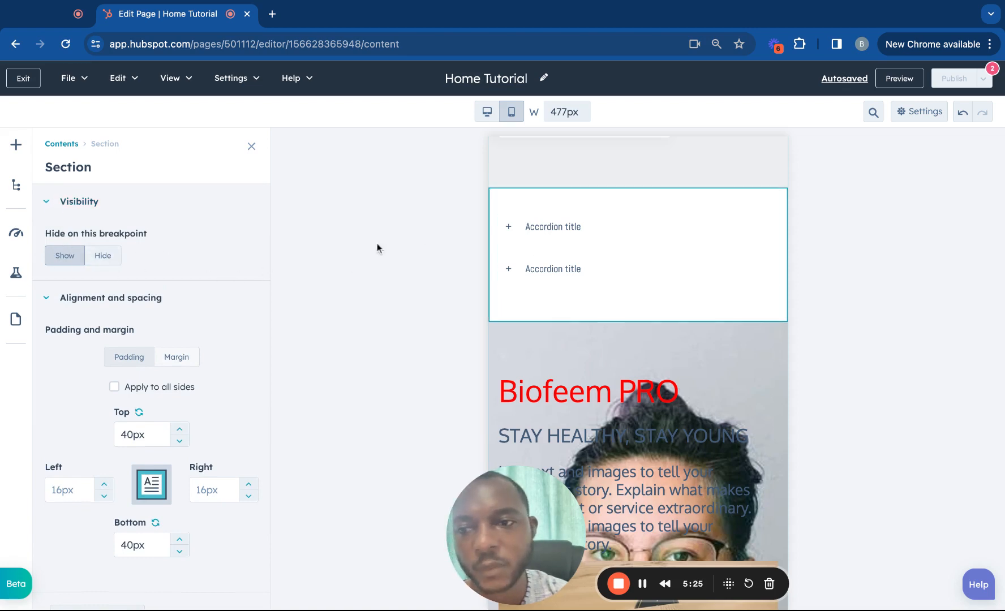
click(51, 203)
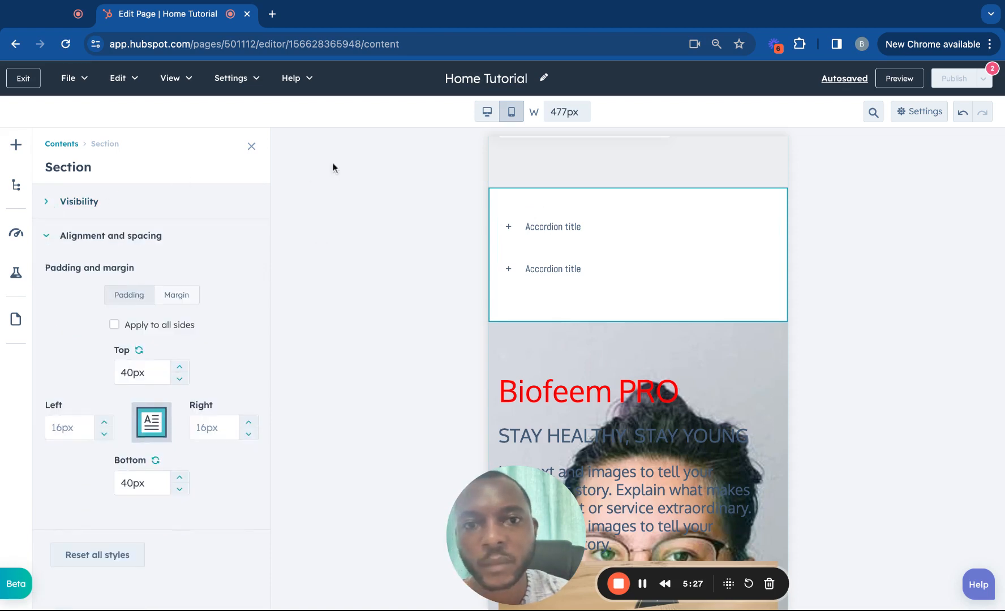
Switch back to desktop view and search the modules that can be added to the page for "rich"
click(487, 111)
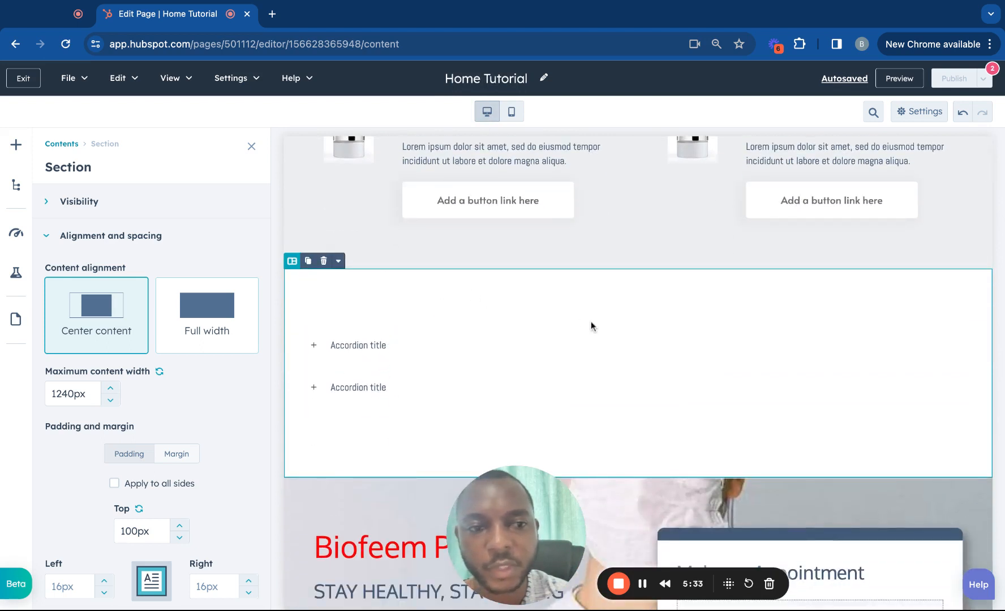
scroll(570, 279, down, 1)
scroll(570, 279, down, 1)
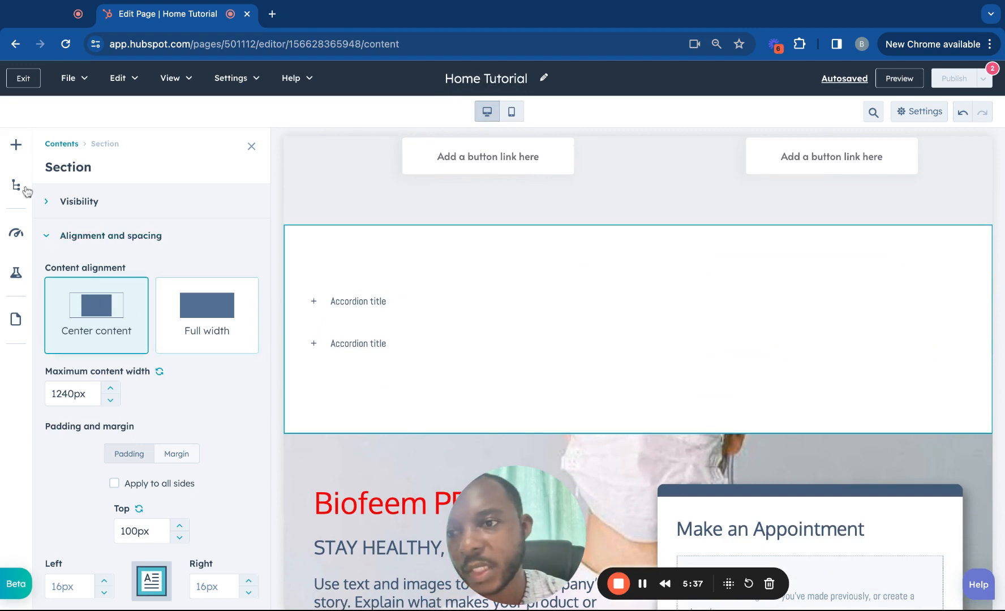
click(15, 147)
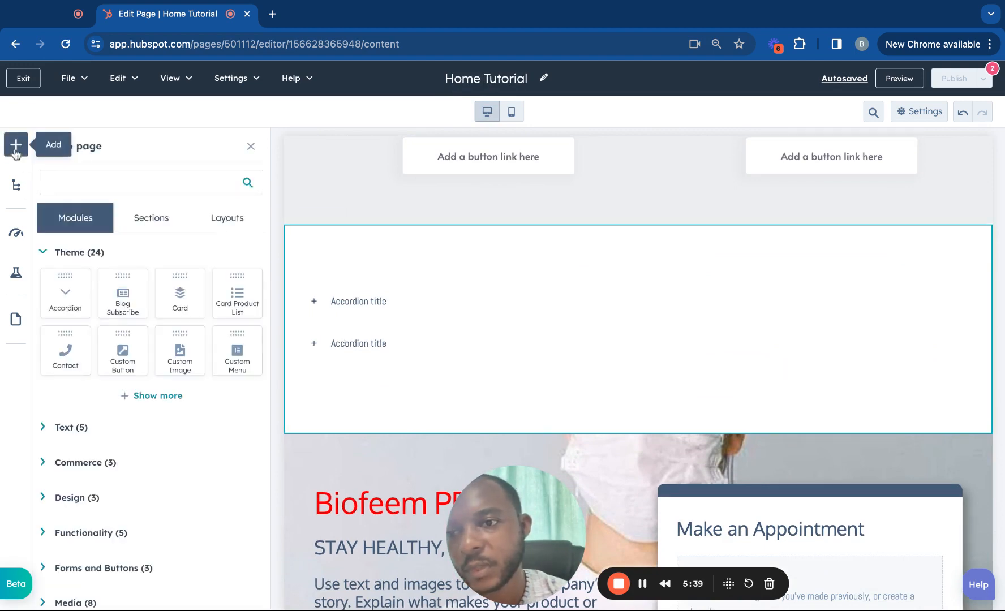
click(78, 174)
text(rich)
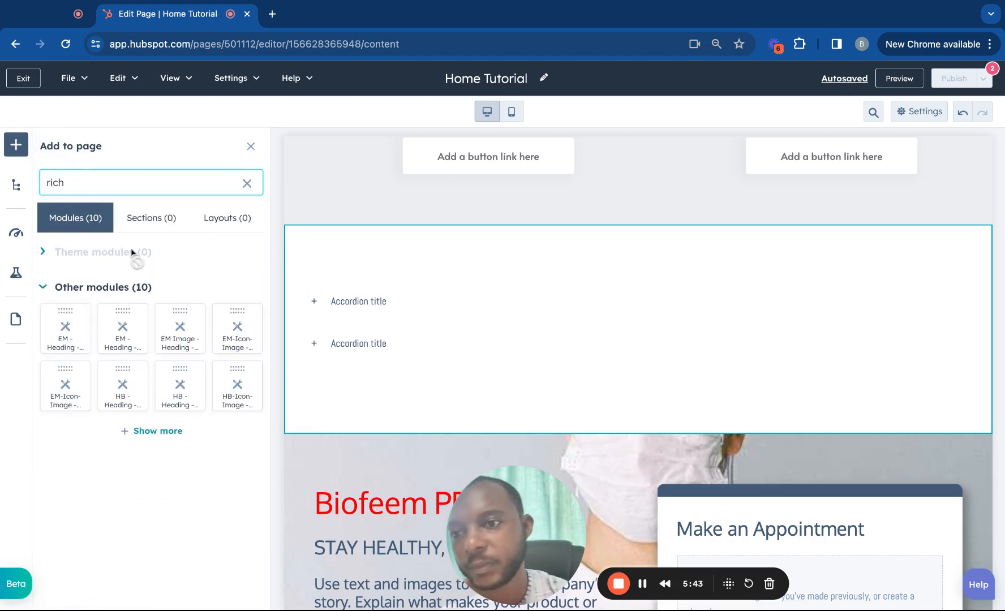
click(44, 253)
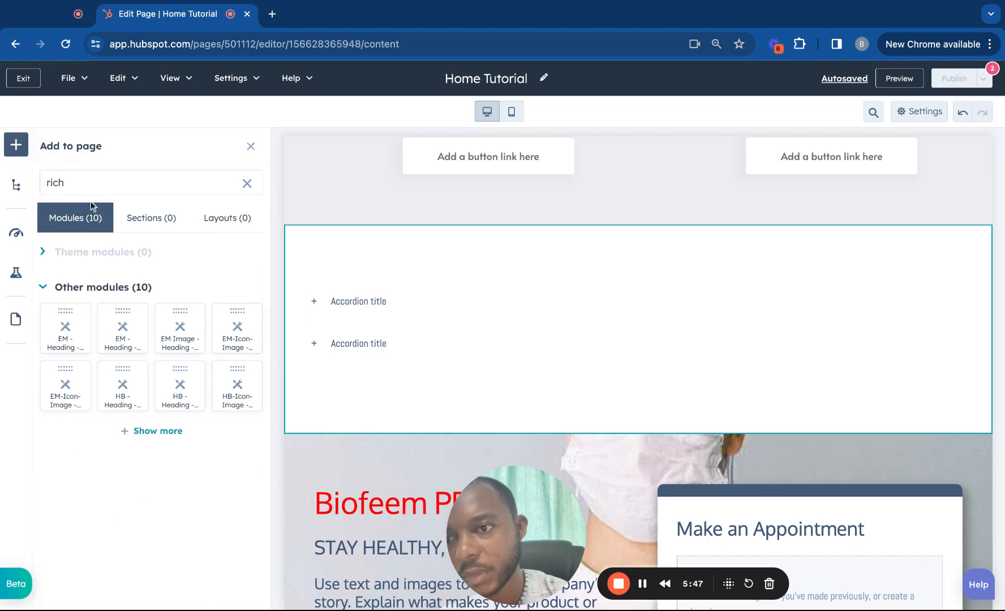
Replace the module search term with "text" and expand the full list of matching modules
click(90, 177)
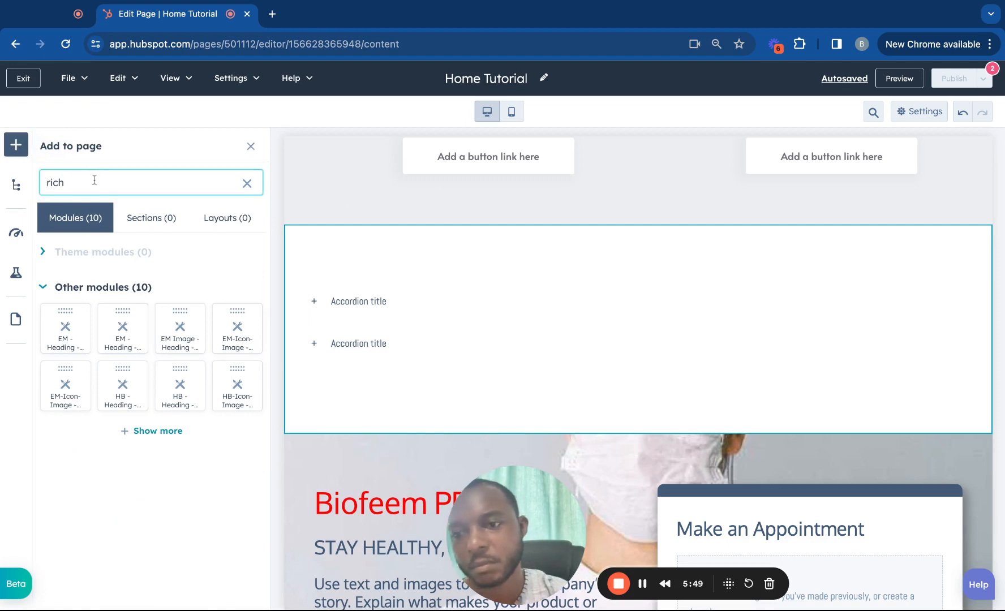
text(te)
key(BackSpace)
key(BackSpace)
key(BackSpace)
key(BackSpace)
key(BackSpace)
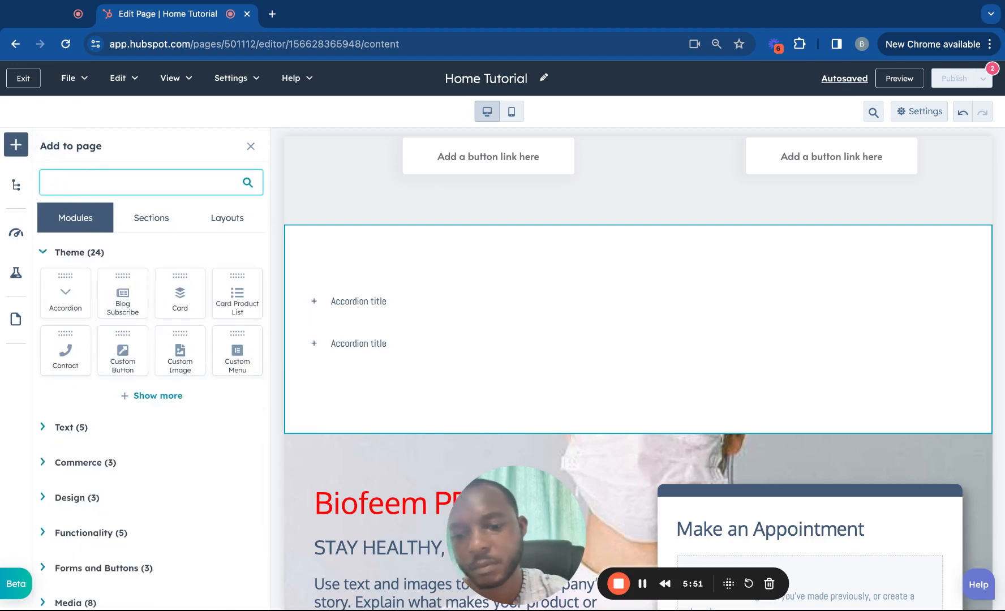
text(text)
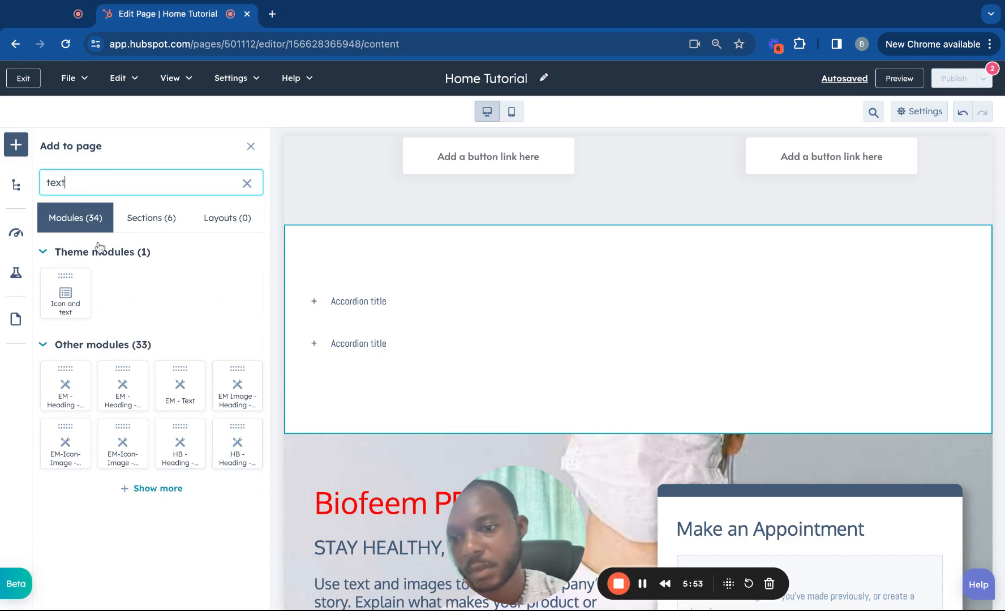
click(154, 488)
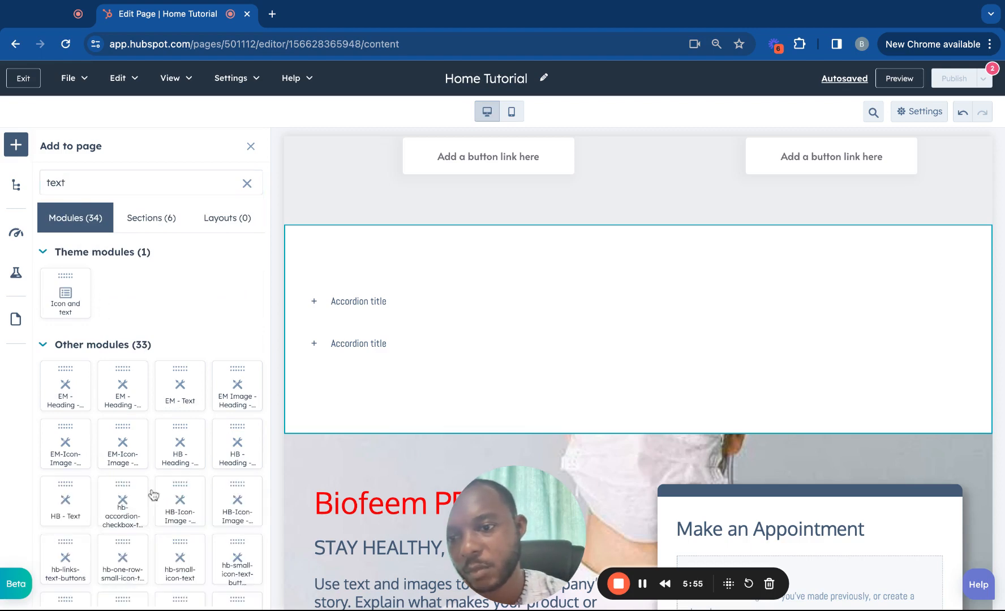
Search the modules for "rich te" and place the Rich Text module in a new column left of the accordion
click(97, 184)
double_click(96, 184)
text(ri)
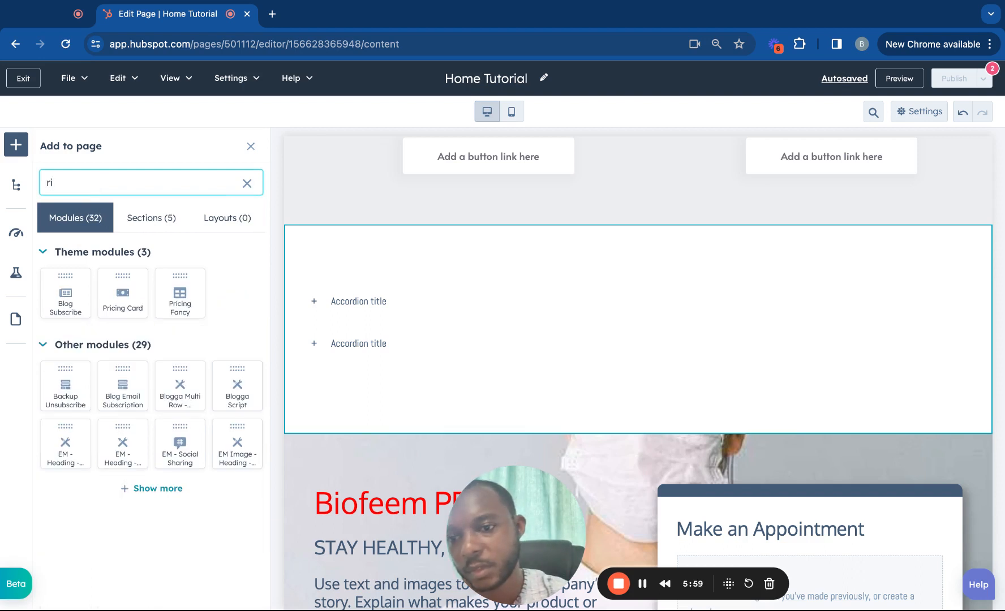
text(ch te)
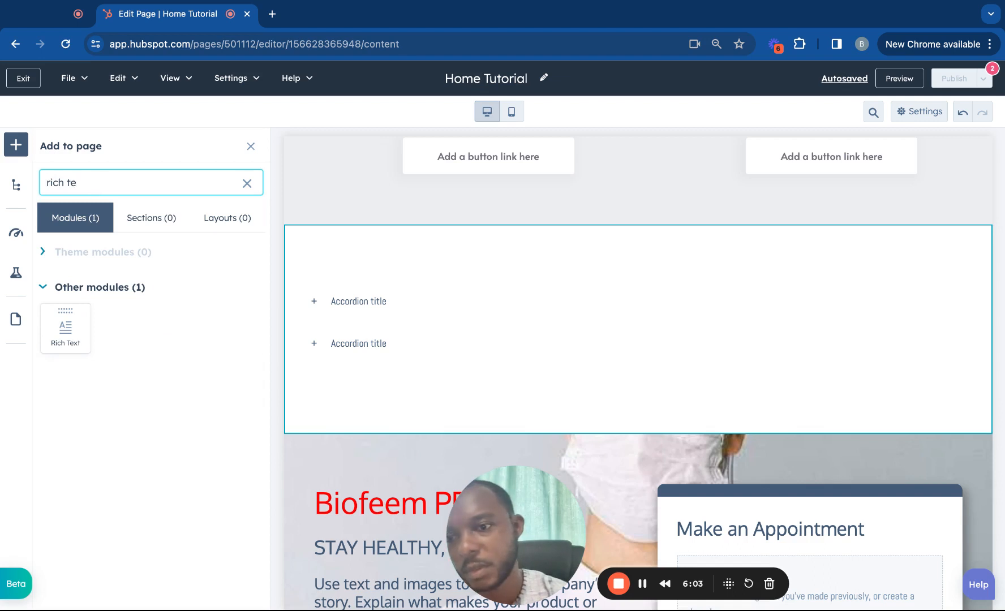
drag(79, 313, 350, 365)
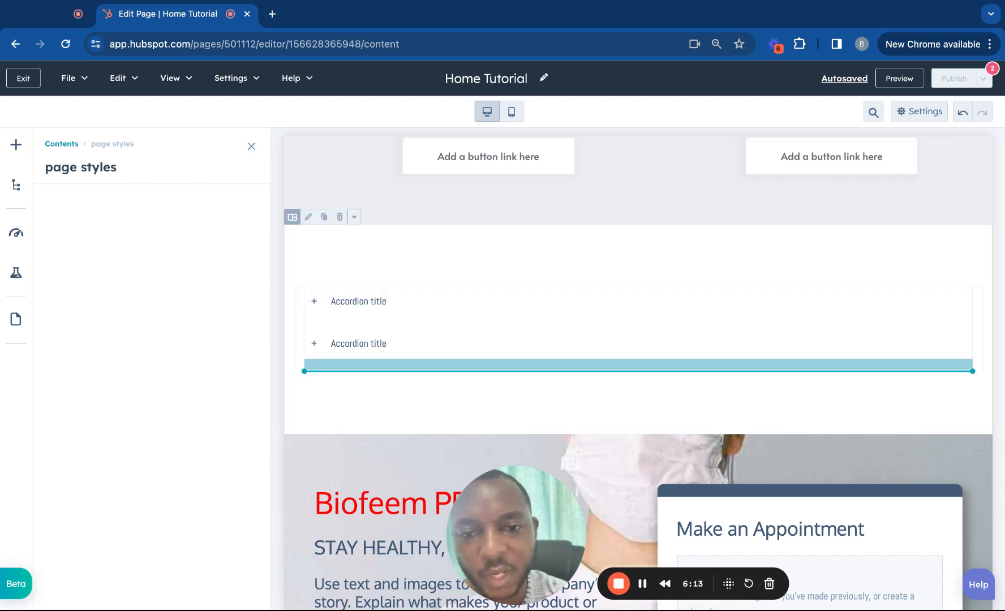
drag(351, 365, 351, 425)
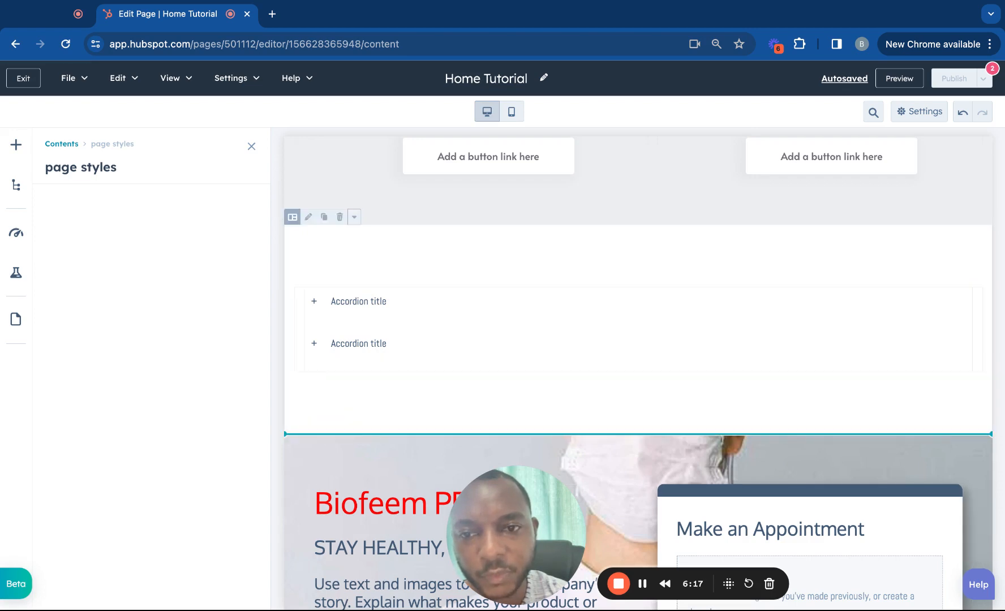
drag(351, 424, 350, 447)
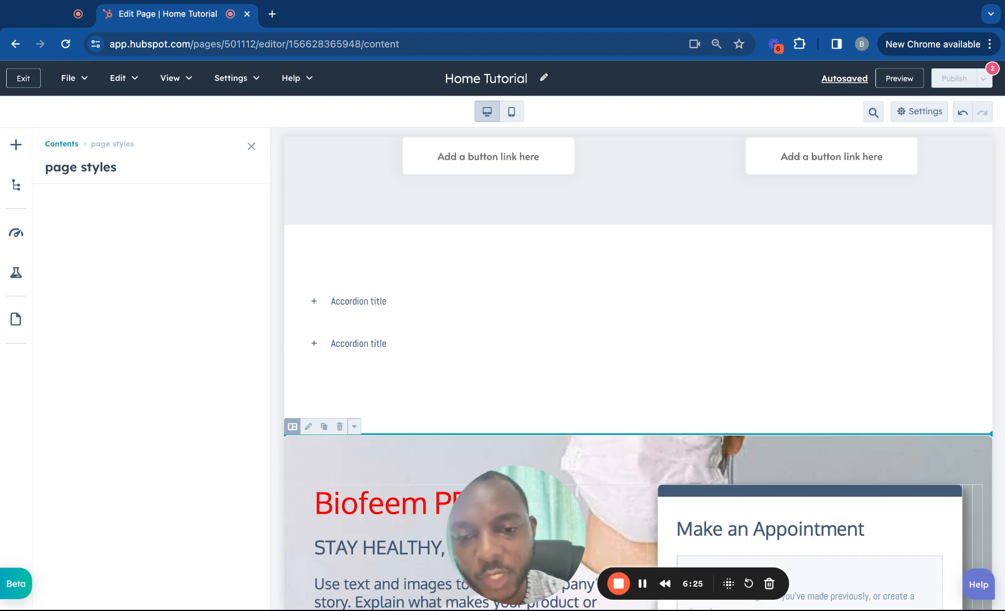
drag(509, 444, 299, 329)
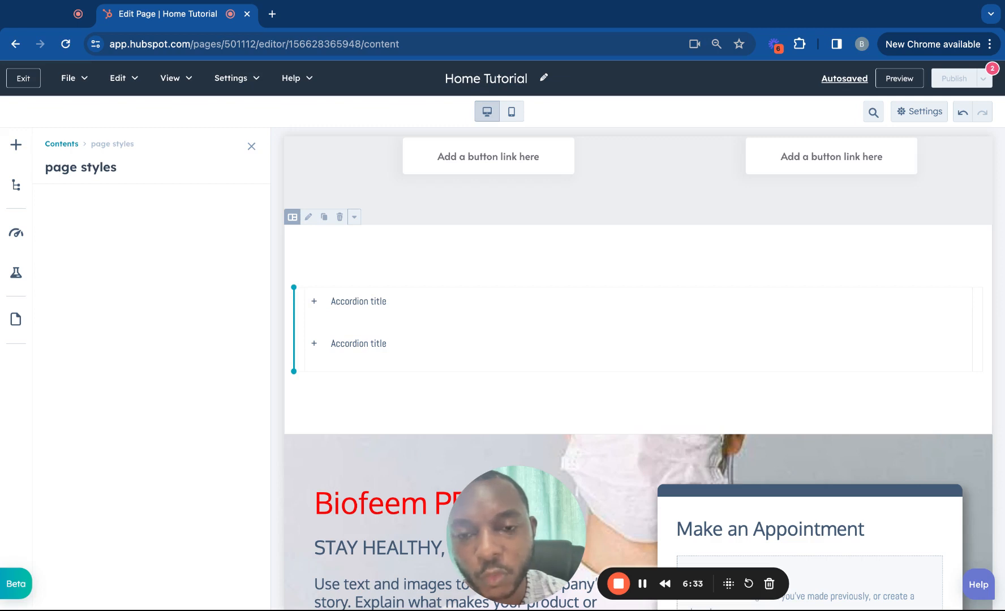
mouse_move(298, 328)
mouse_down()
mouse_move(362, 300)
mouse_move(299, 328)
mouse_move(351, 362)
mouse_move(299, 334)
mouse_move(351, 300)
mouse_move(351, 212)
mouse_move(295, 328)
mouse_up()
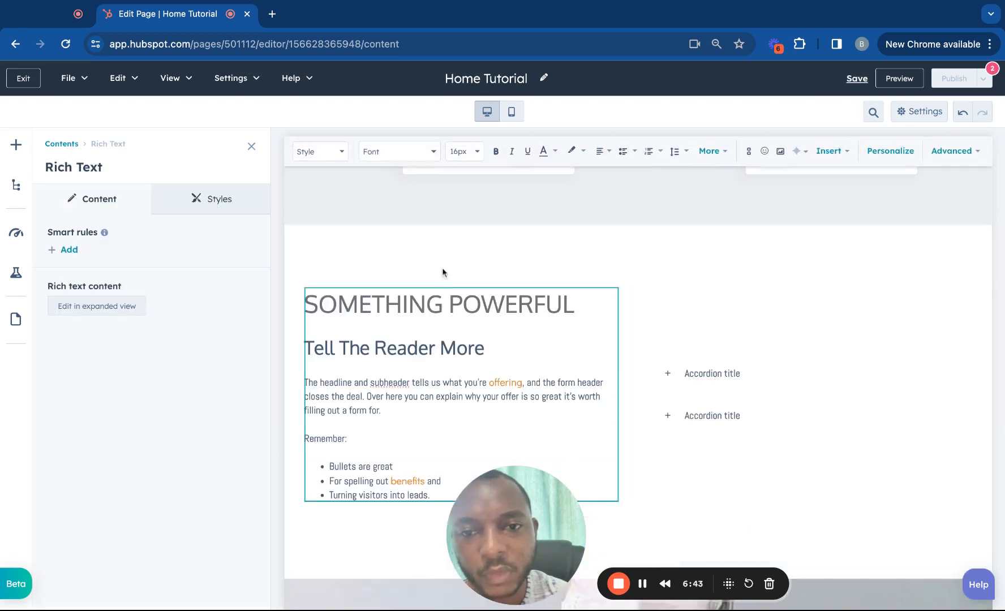
click(511, 269)
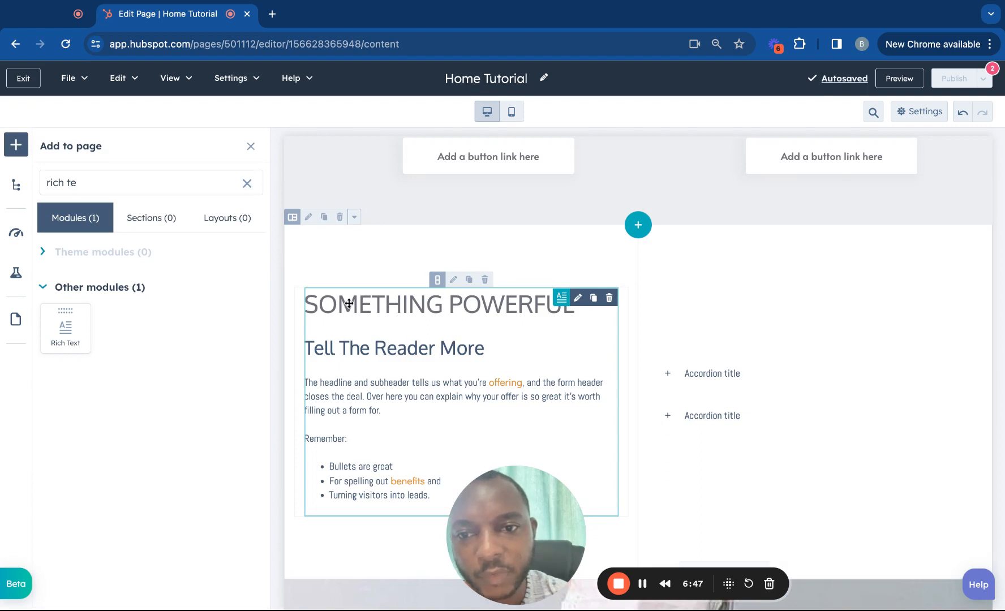
Move the rich text module out of the accordion section into its own new section directly above it
drag(349, 303, 408, 238)
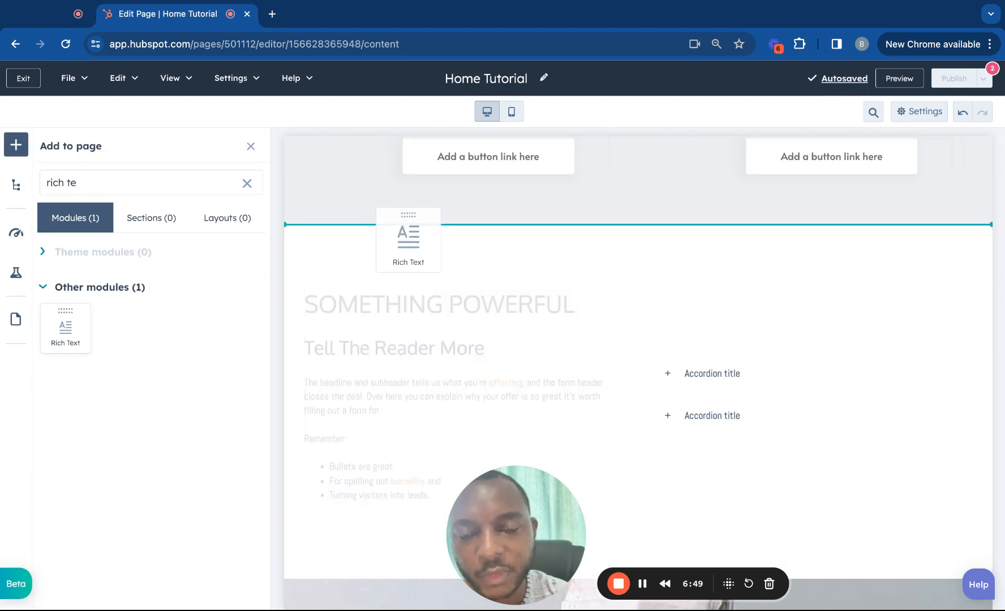
scroll(389, 326, down, 5)
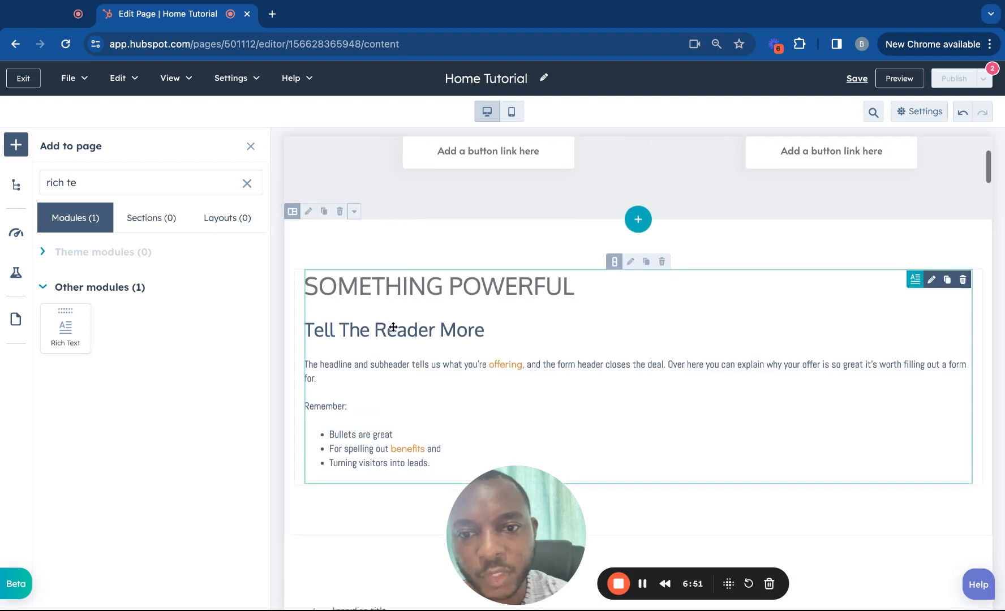
scroll(400, 272, up, 2)
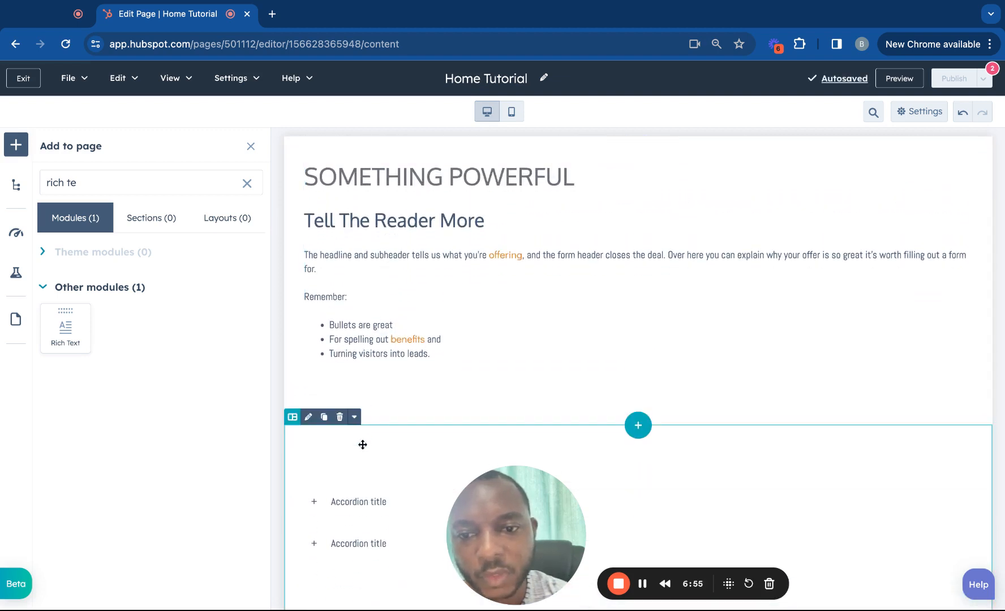
scroll(379, 221, up, 3)
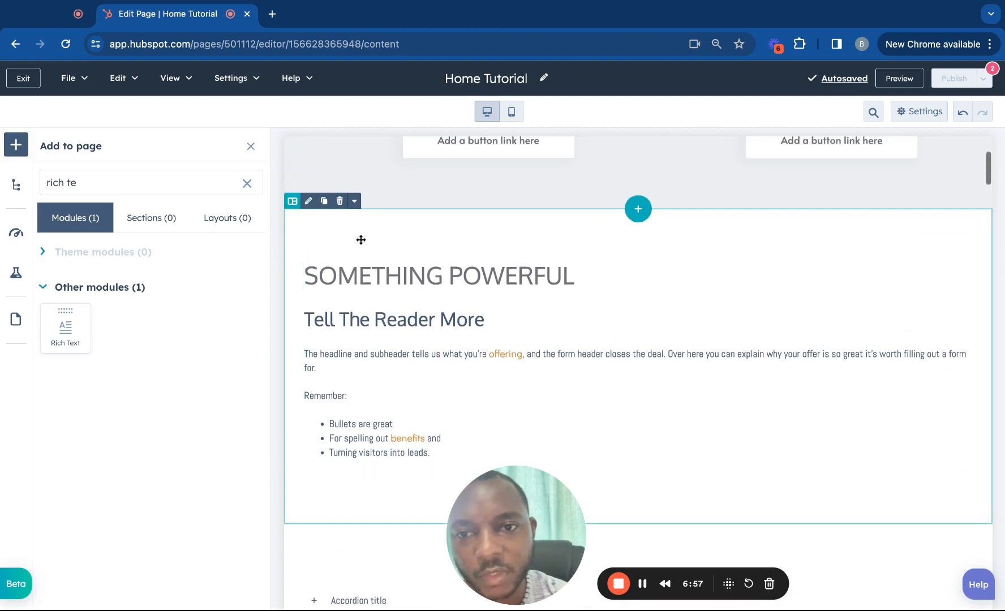
Give the rich text section a solid background colour of FAFAFA at 100% opacity and close its settings
click(361, 238)
click(113, 270)
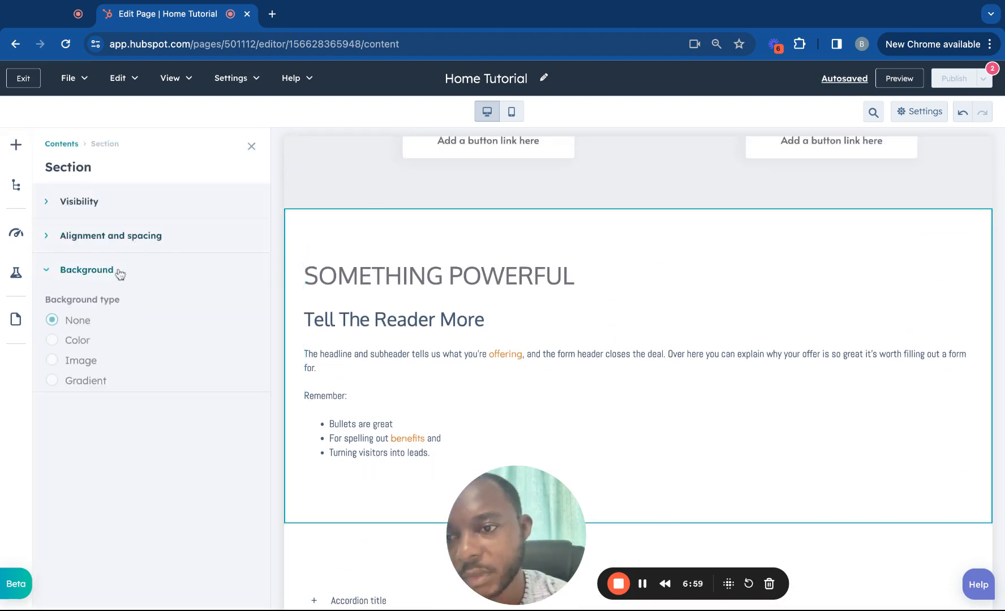
click(79, 344)
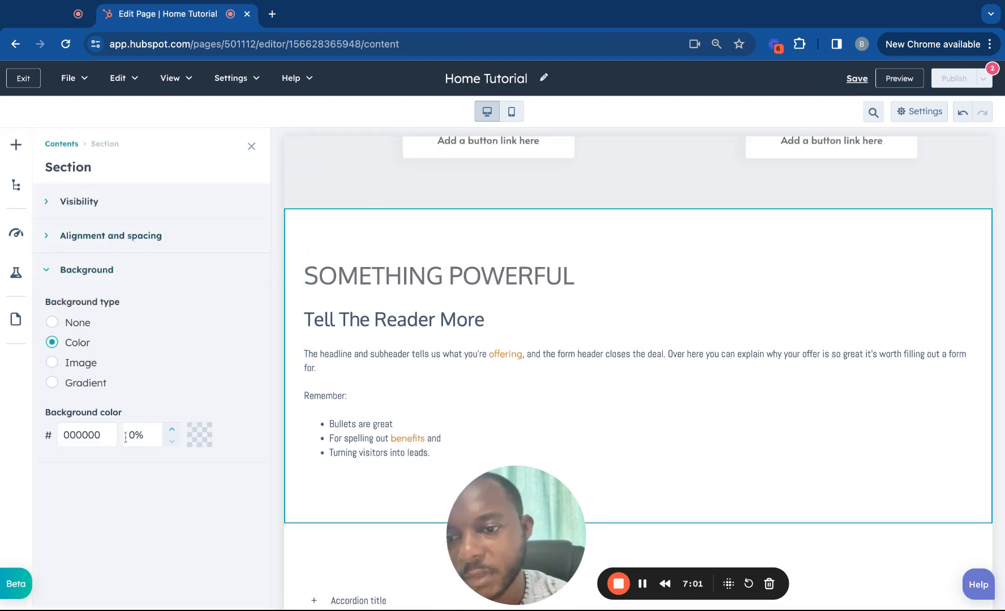
click(198, 434)
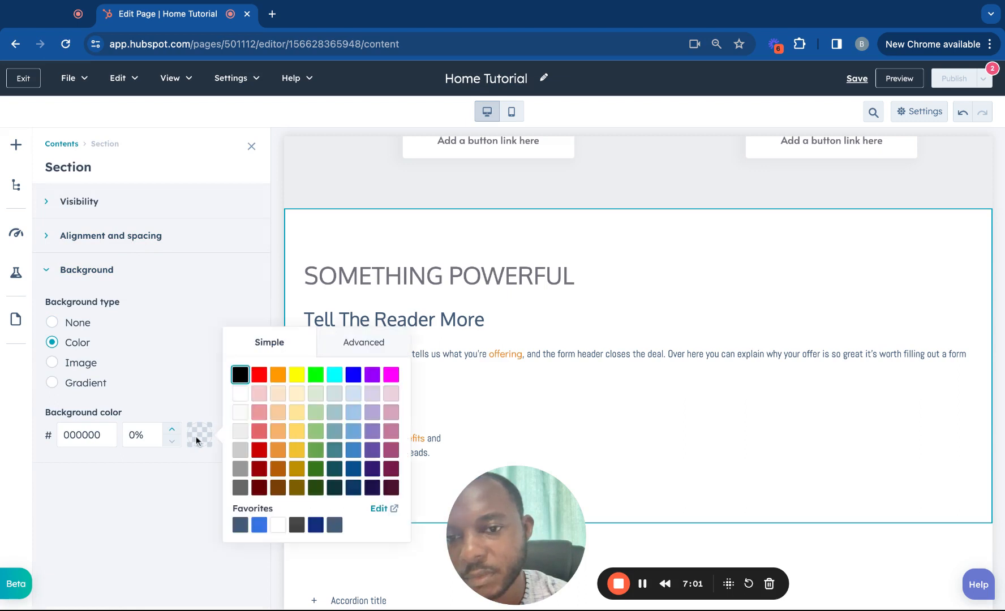
click(240, 412)
click(265, 279)
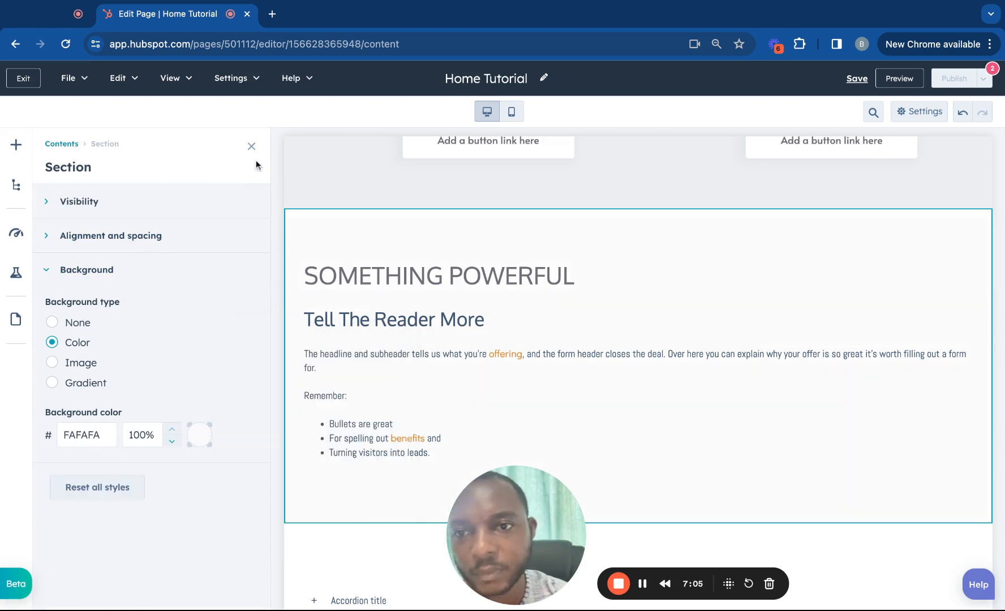
click(252, 147)
Examine the rich text section's background against the accordion section and the neighbouring sections
scroll(305, 294, down, 3)
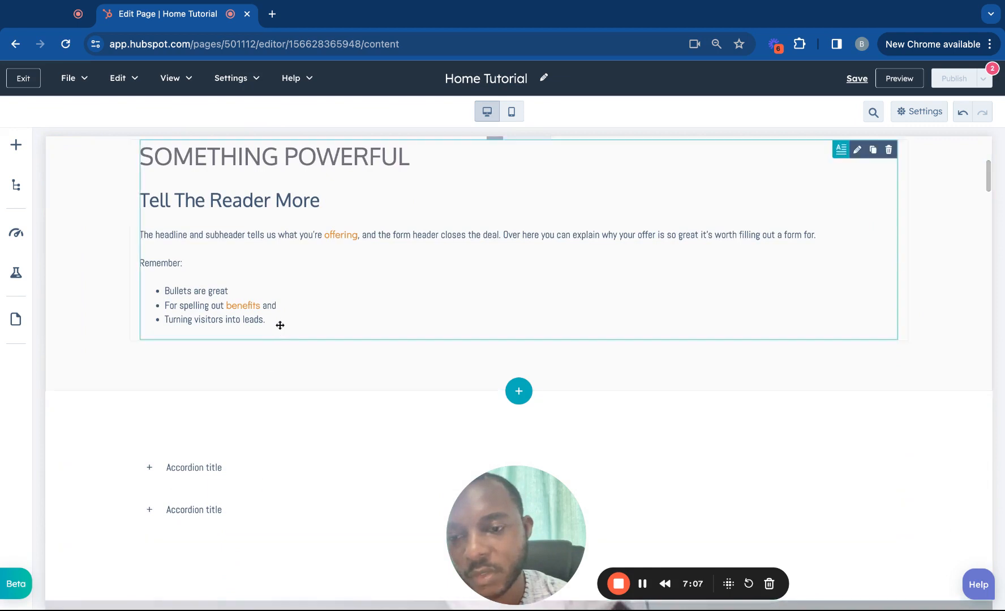
scroll(280, 326, up, 2)
scroll(281, 326, down, 2)
scroll(271, 294, down, 2)
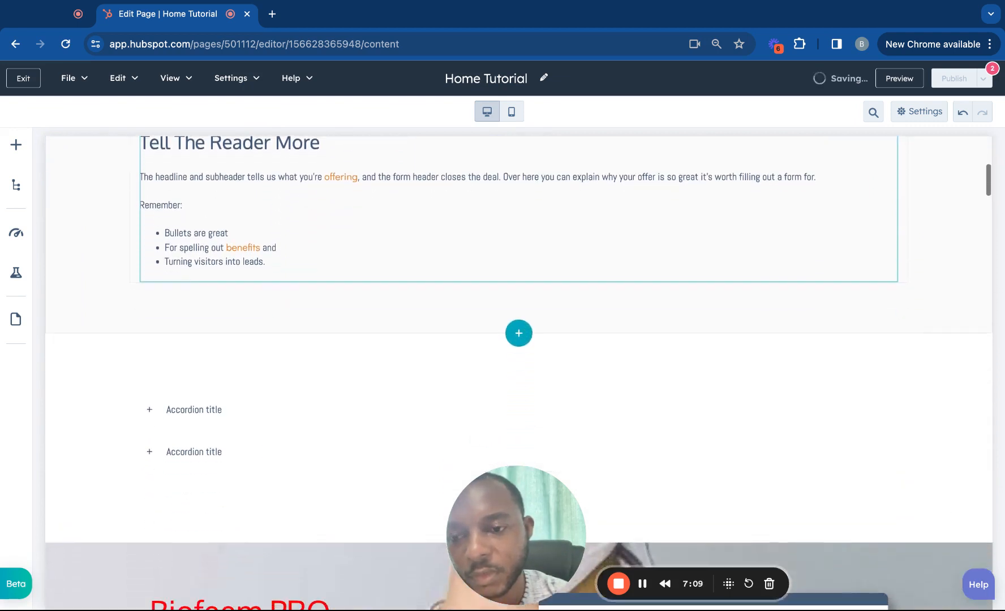
scroll(251, 296, up, 4)
scroll(251, 295, down, 3)
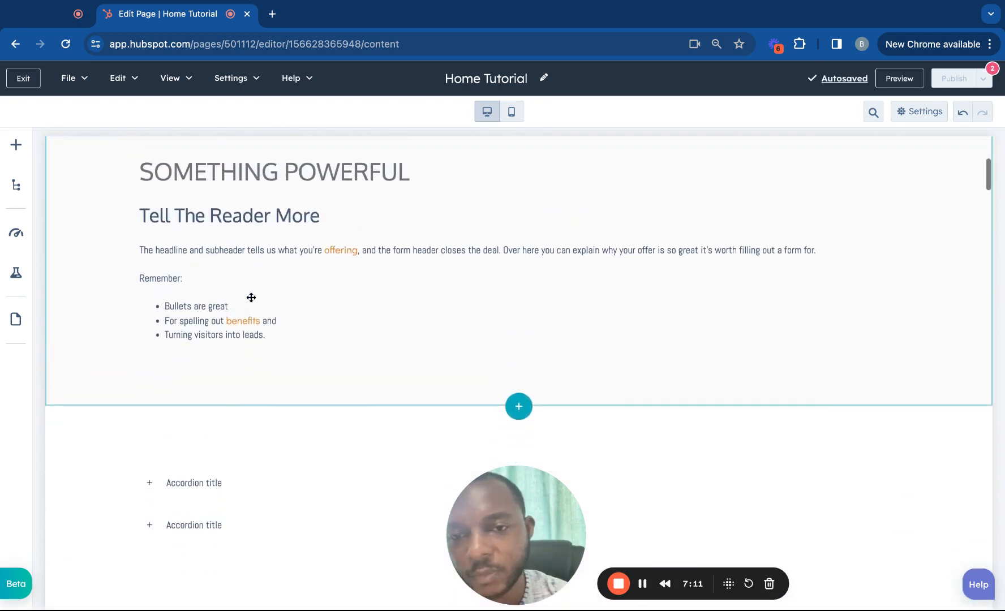
scroll(251, 296, up, 2)
scroll(251, 296, down, 2)
scroll(243, 248, down, 1)
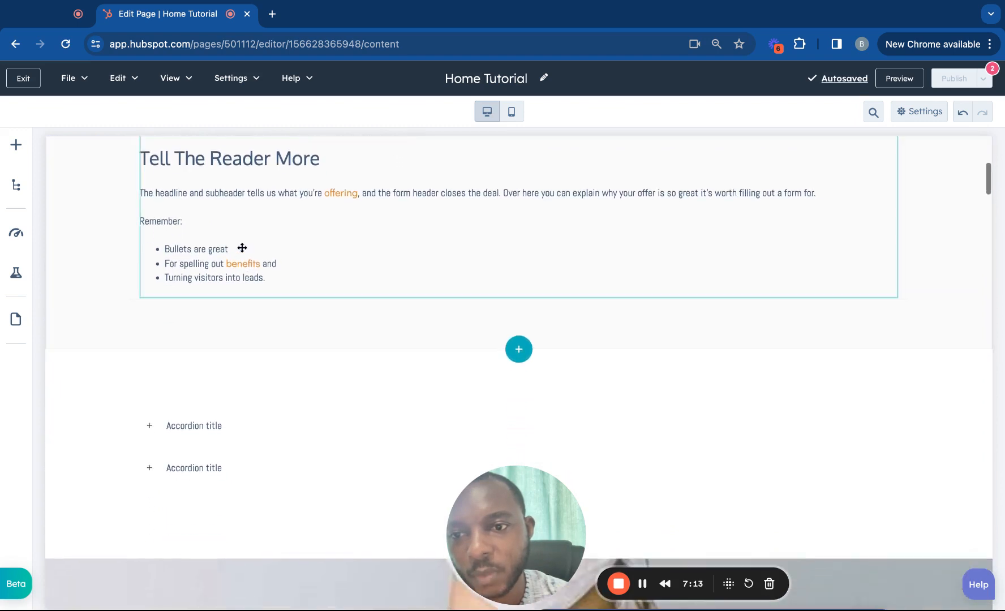
Move the rich text module back into the accordion section, directly above the accordion
drag(240, 265, 240, 433)
scroll(238, 380, down, 2)
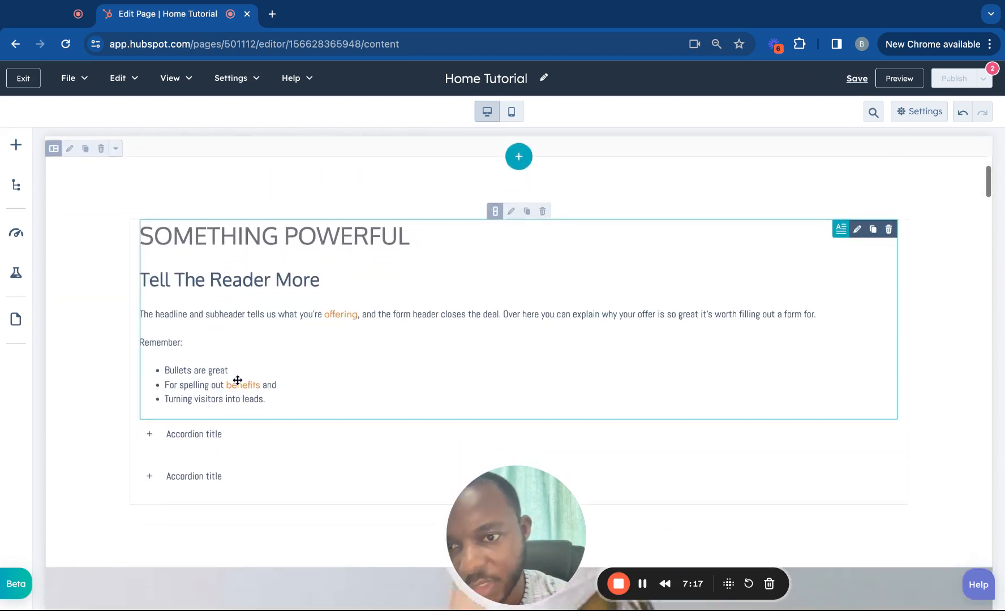
Move the accordion out from under the rich text module into its own column to the left of it
scroll(238, 380, up, 3)
scroll(233, 330, down, 3)
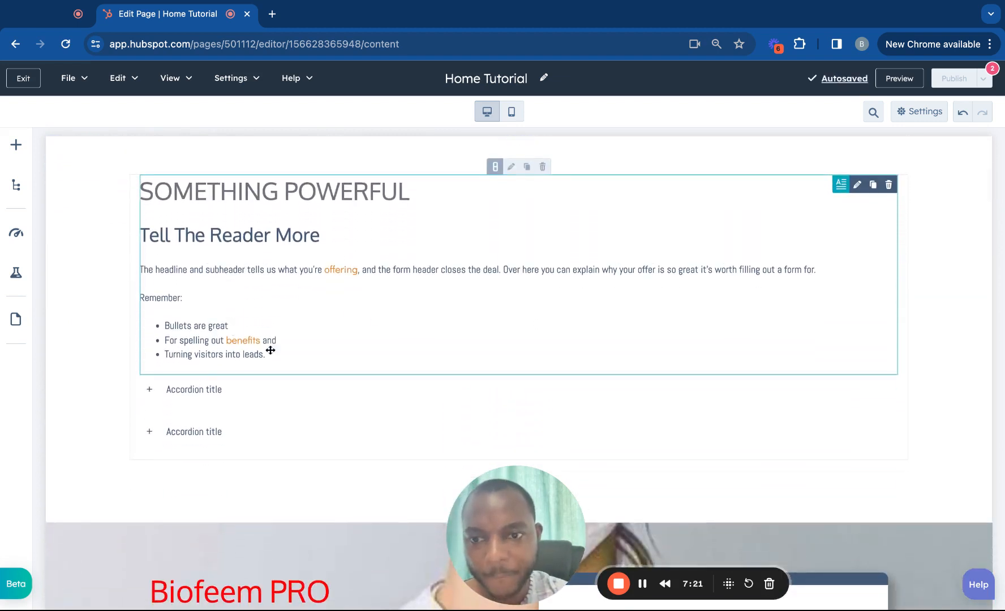
drag(189, 390, 189, 389)
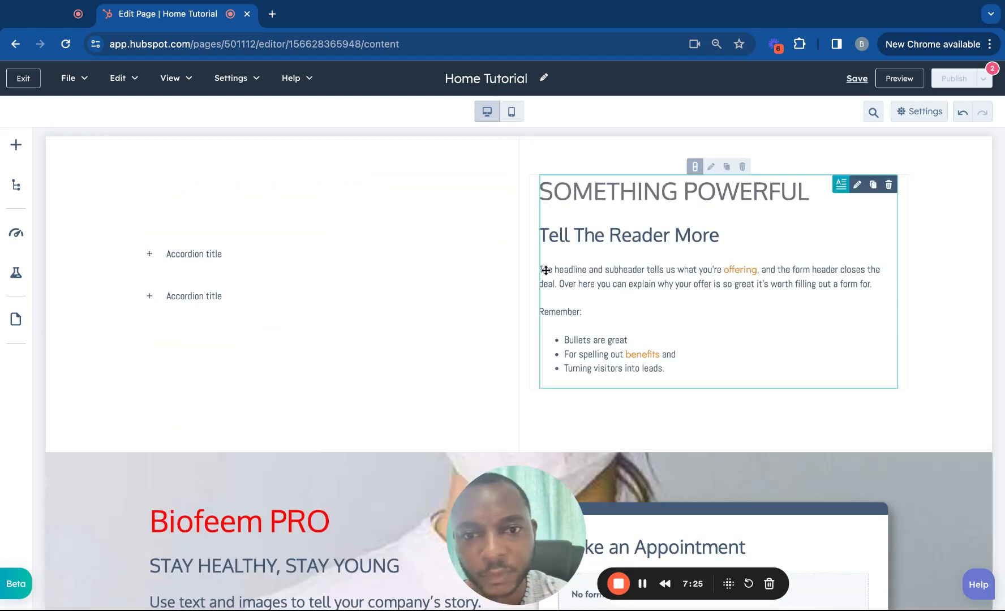
Narrow the accordion column to about a quarter of the content width, giving the rich text column the rest
scroll(518, 341, up, 2)
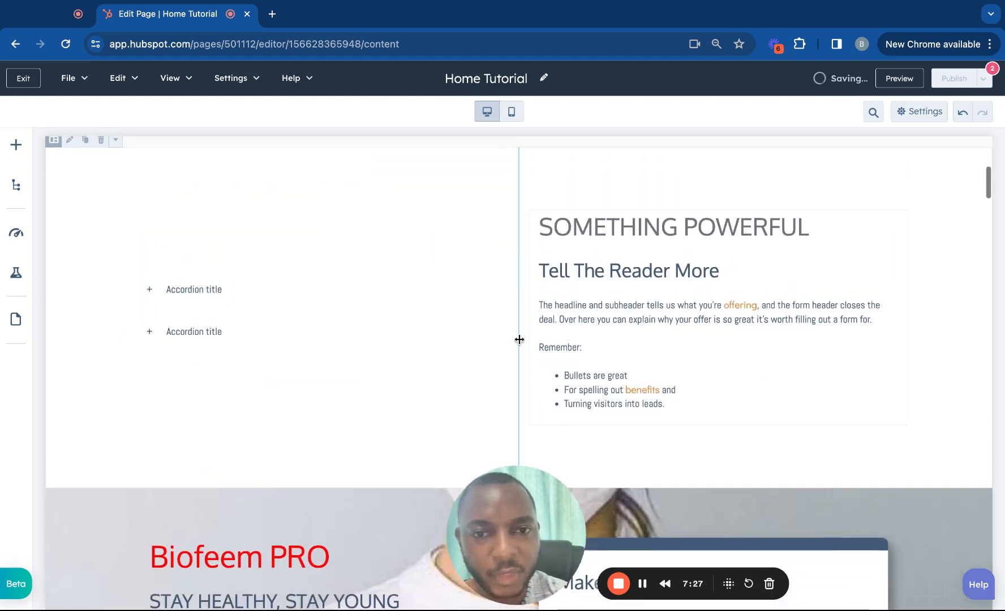
drag(518, 339, 386, 339)
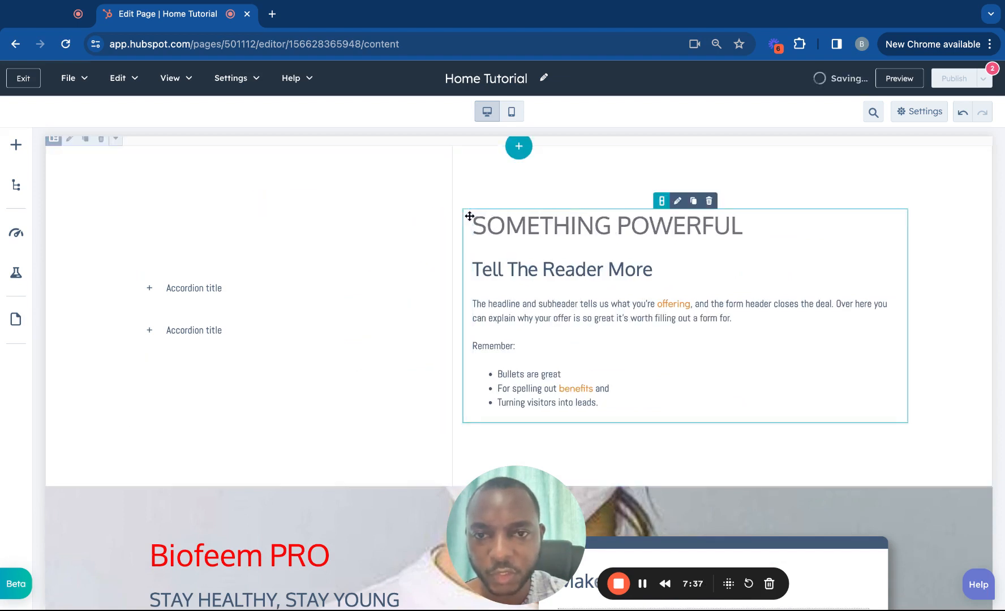
drag(453, 212, 319, 212)
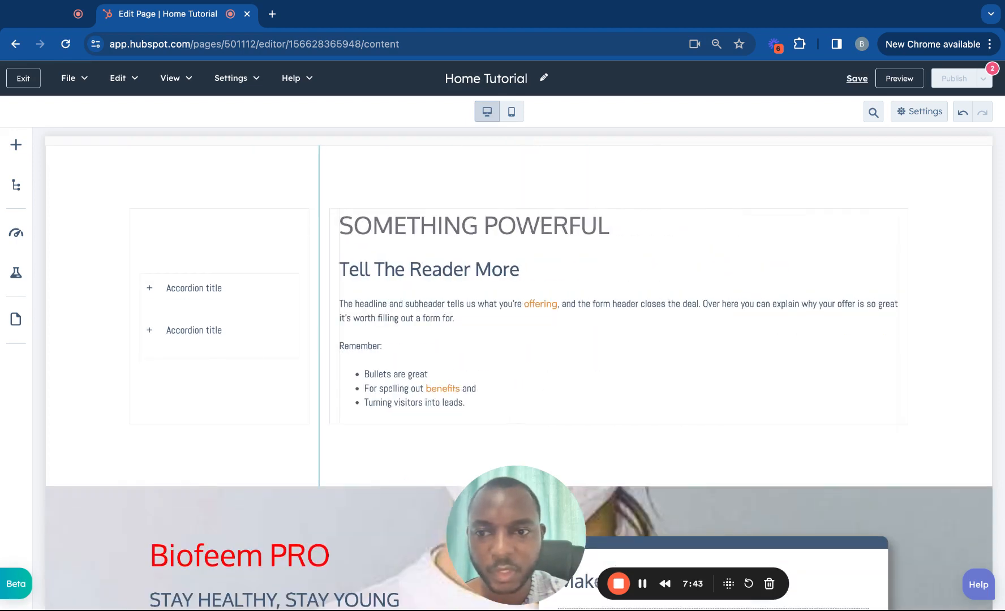
scroll(453, 255, up, 2)
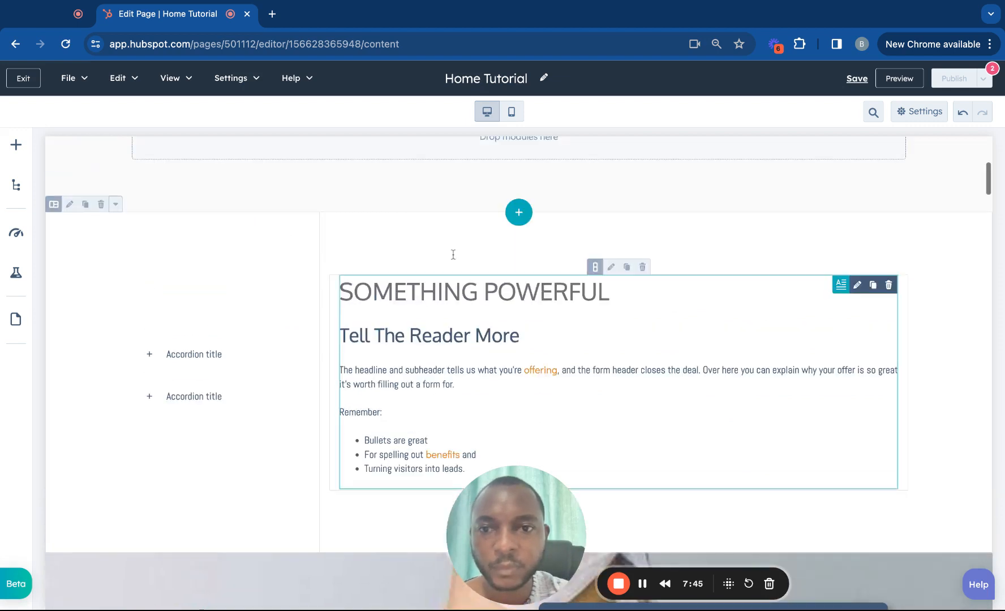
Duplicate the rich text column and widen the accordion column to about a quarter of the content width
click(253, 317)
click(387, 292)
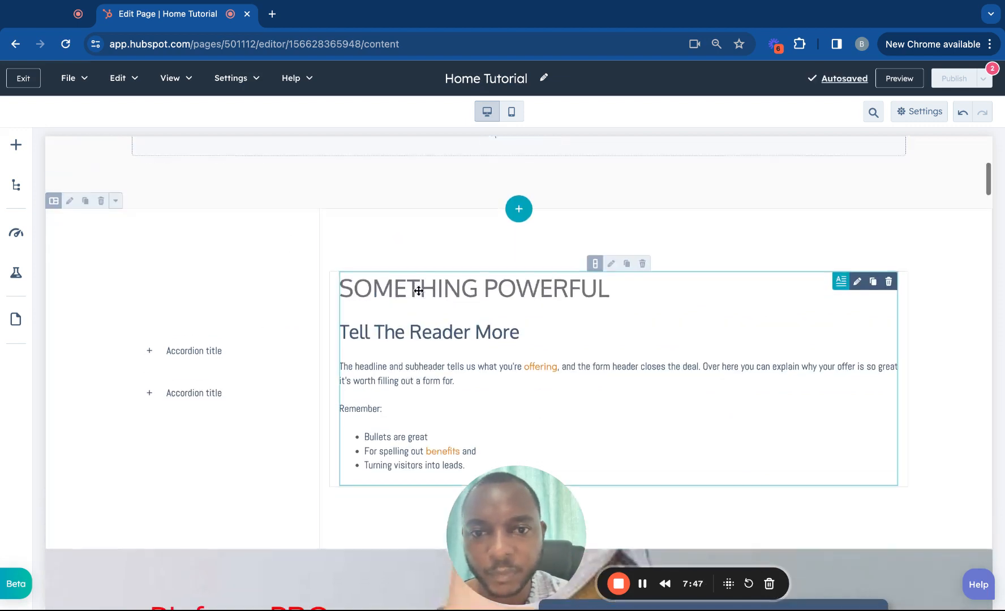
scroll(421, 292, down, 1)
click(408, 220)
click(586, 271)
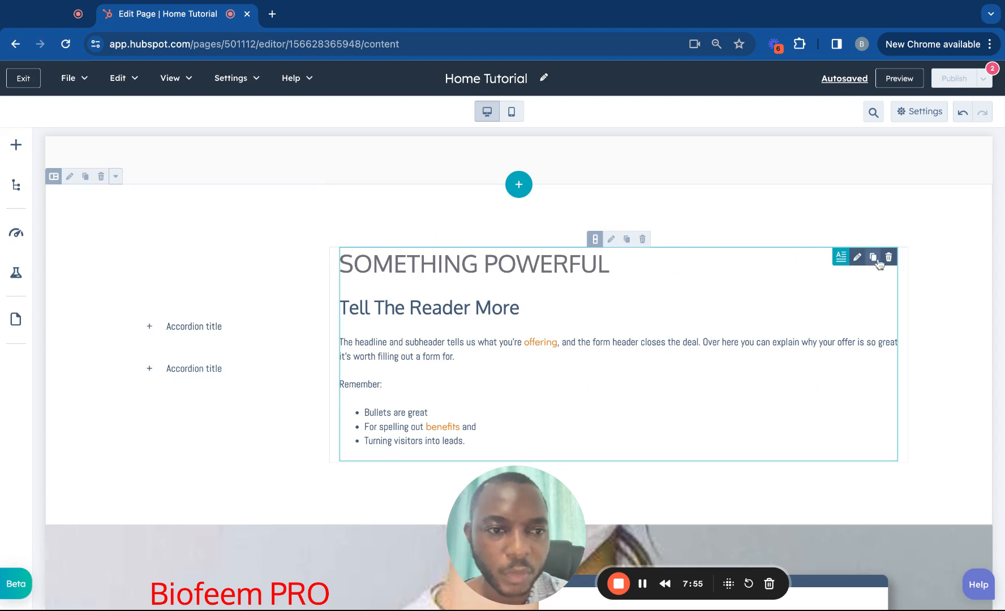
click(626, 240)
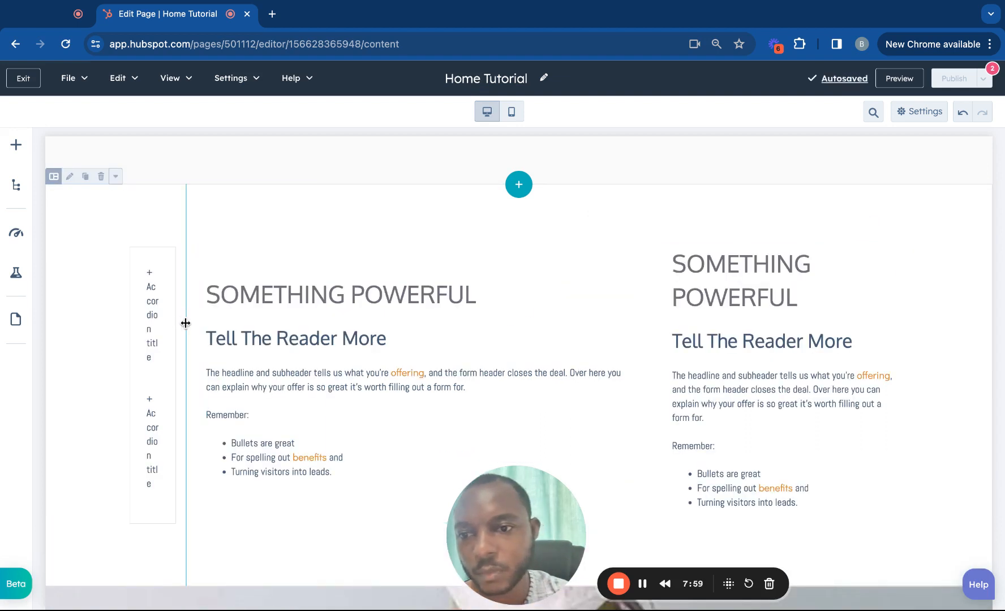
drag(185, 324, 386, 324)
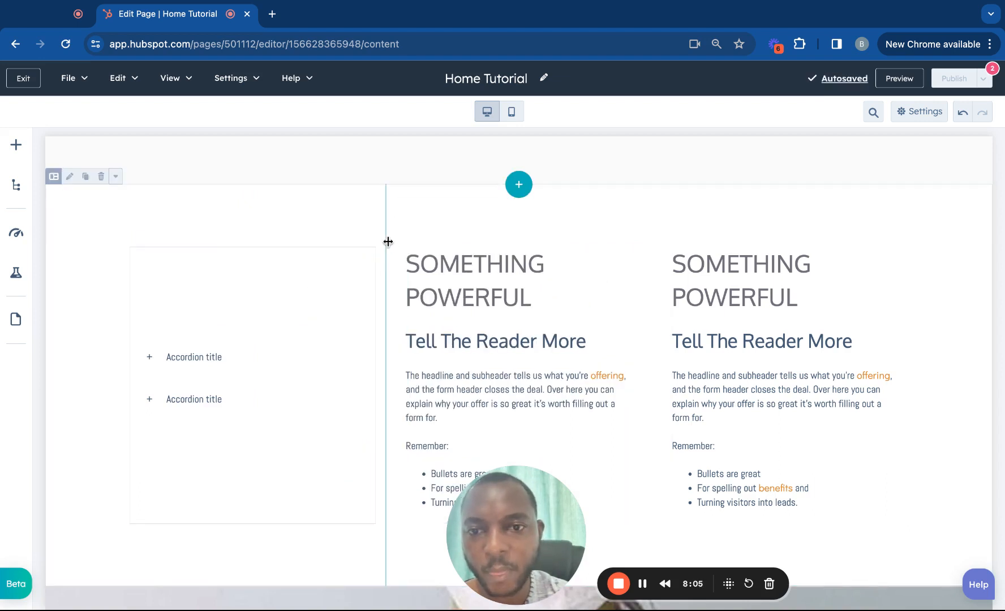
drag(388, 240, 327, 231)
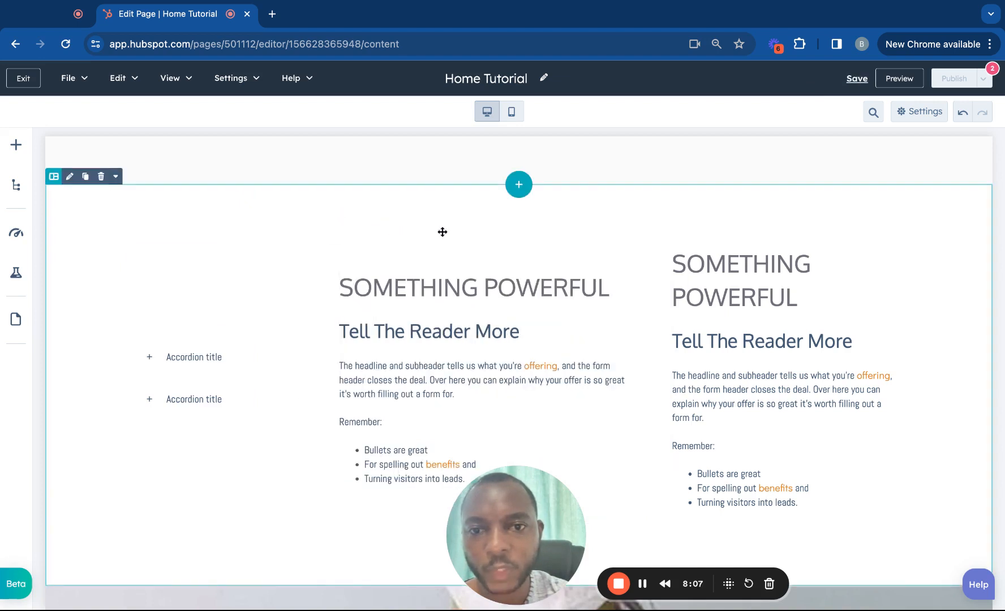
Delete the duplicated rich text module at the far right of the accordion section
scroll(677, 293, down, 3)
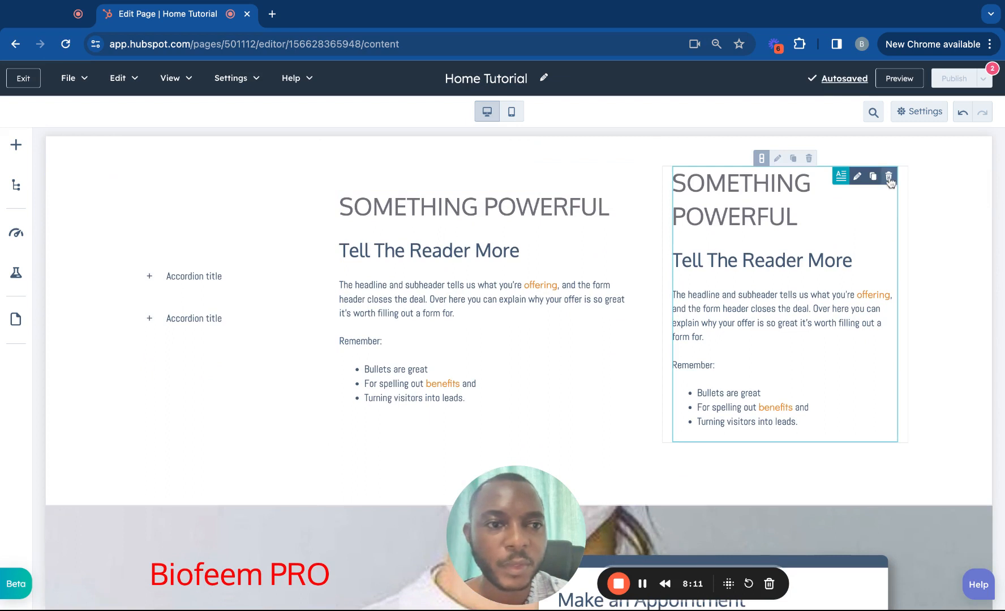
click(889, 177)
scroll(675, 270, up, 2)
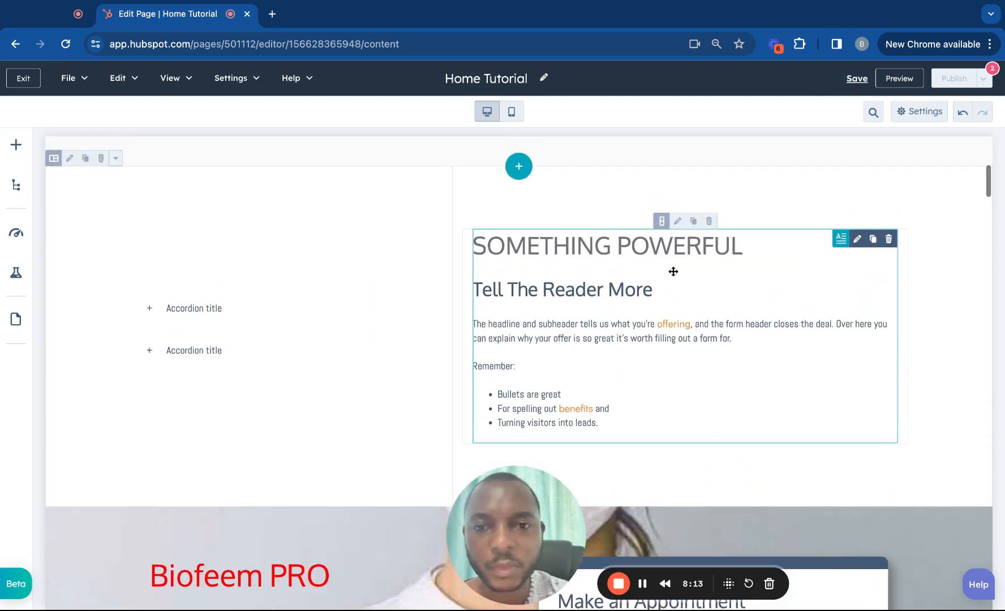
click(673, 272)
scroll(489, 234, up, 1)
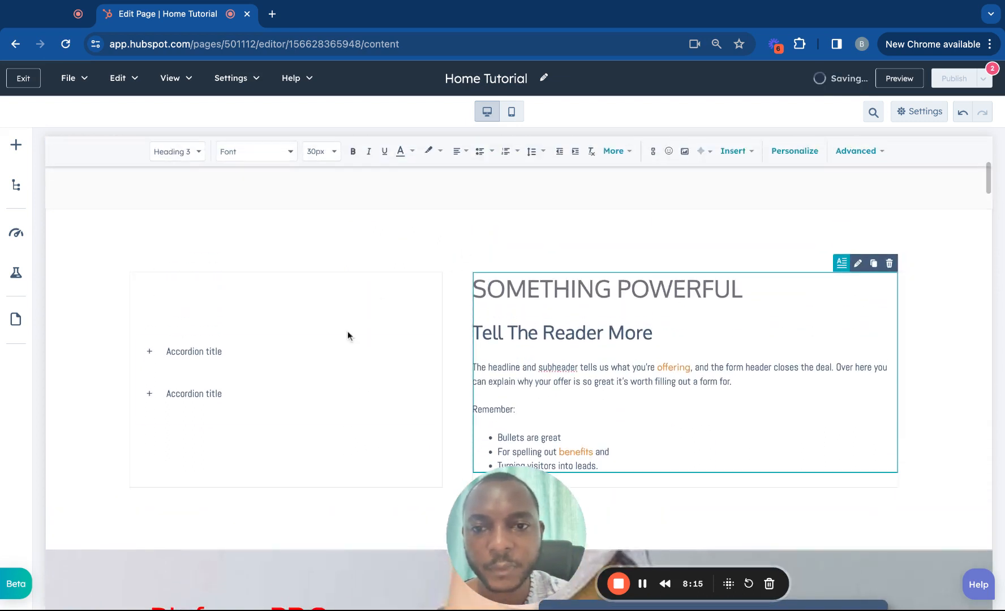
Open the accordion column's settings and set its background type to Color
click(179, 286)
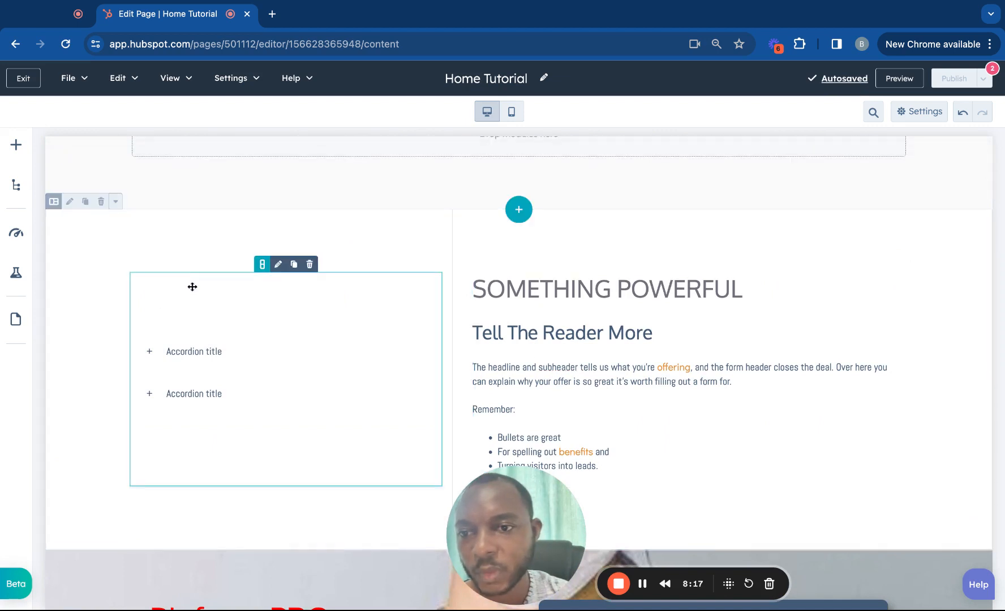
click(277, 266)
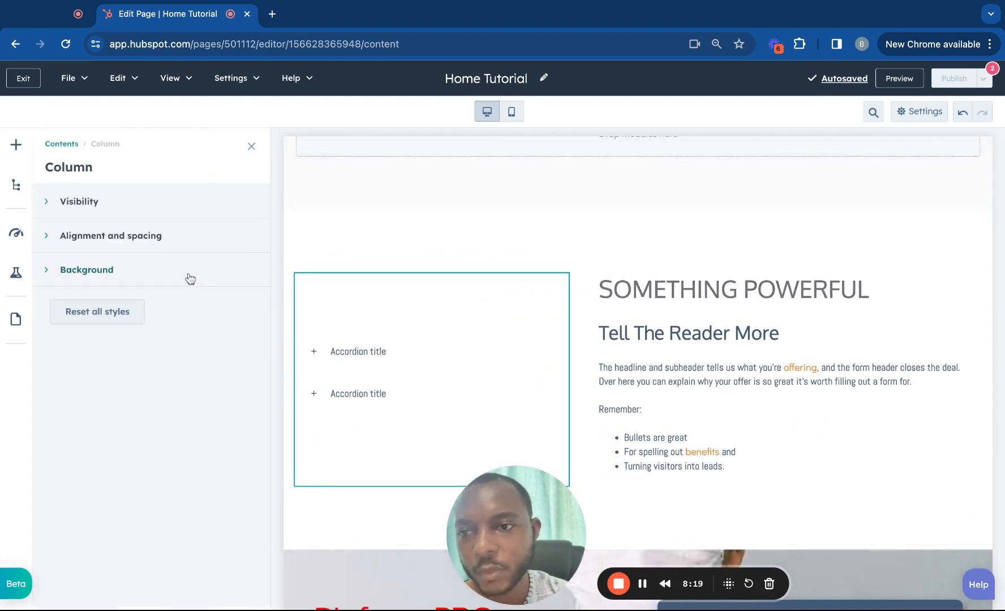
click(135, 261)
click(133, 261)
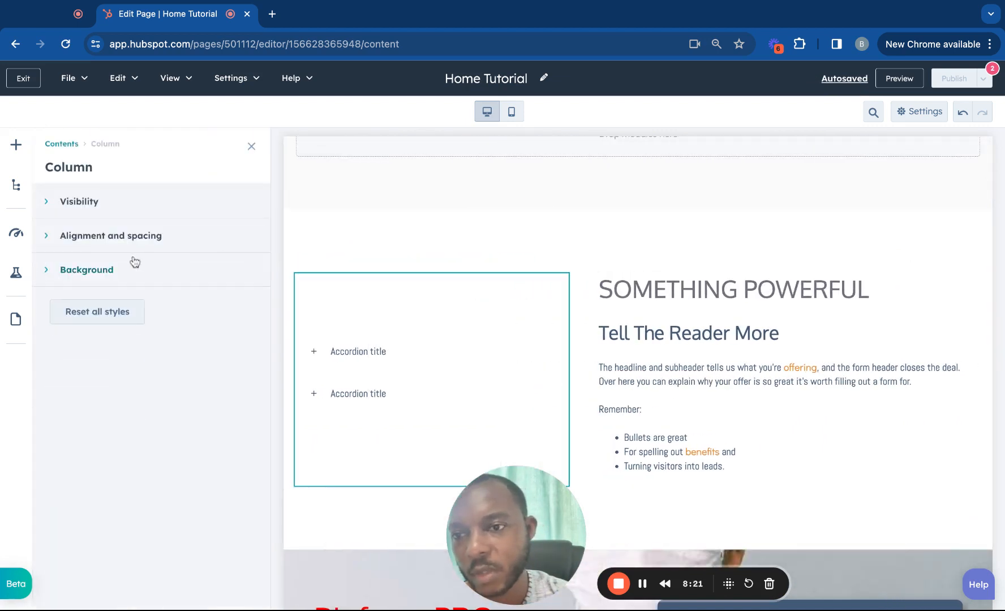
click(133, 260)
click(82, 358)
key(Up)
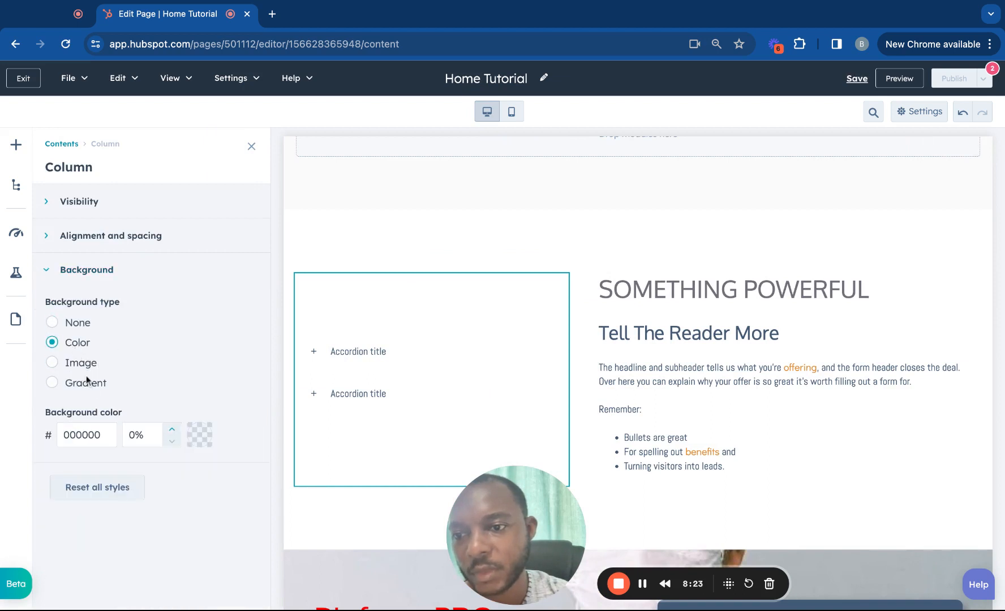
Set the accordion column's background colour to light pink F4CCCC at 100% opacity and close the settings
click(194, 443)
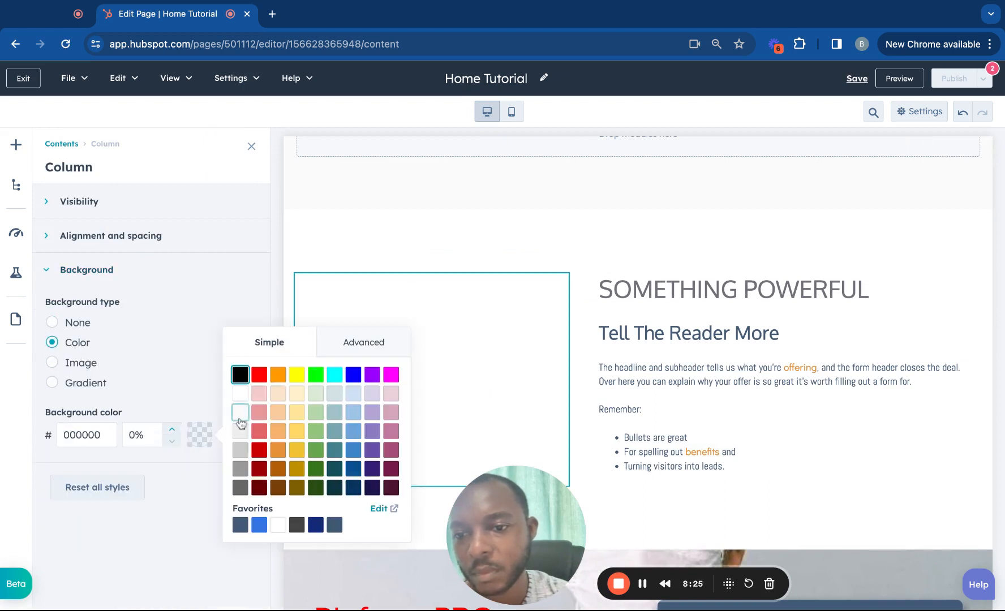
click(260, 394)
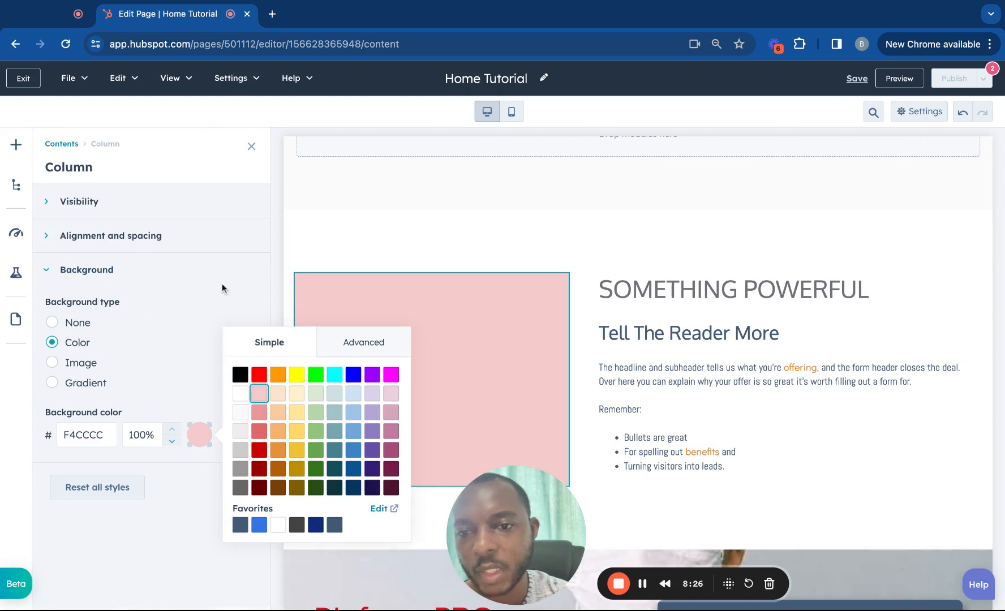
click(224, 255)
click(348, 260)
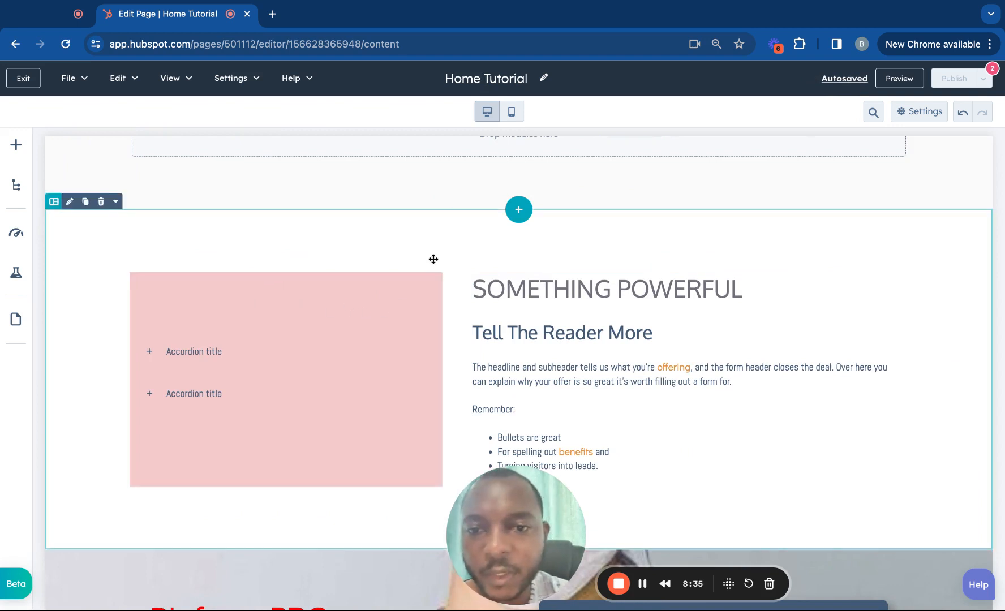
click(110, 336)
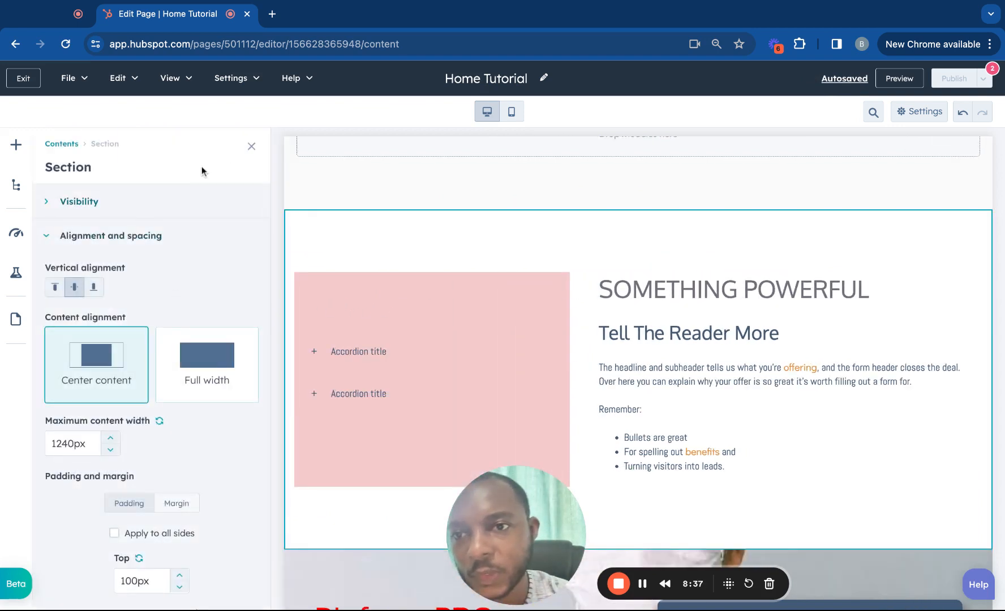
click(251, 146)
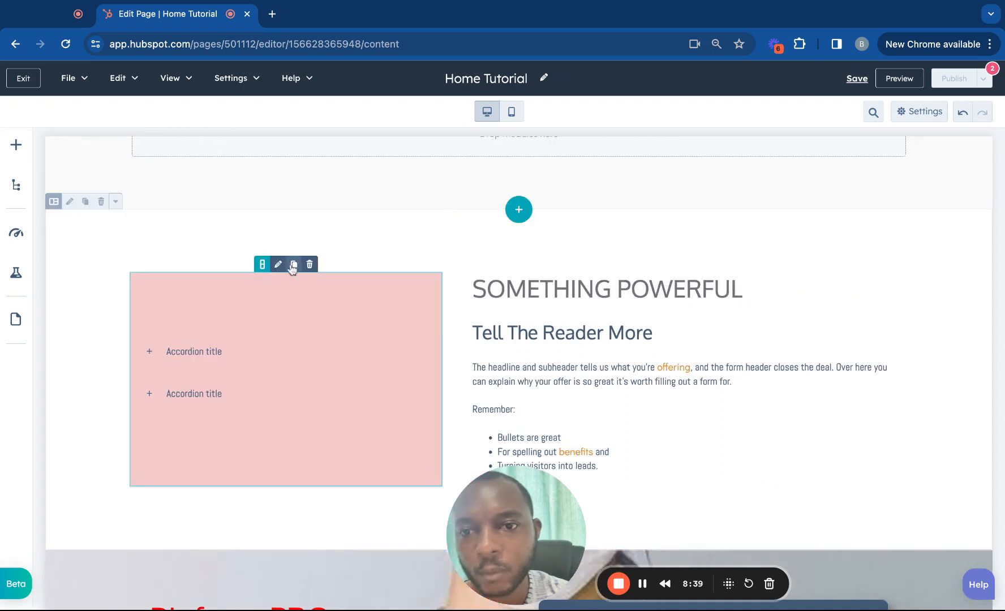
Add an empty layout section with two equal columns between the accordion section and the Biofeem PRO section
scroll(522, 268, down, 3)
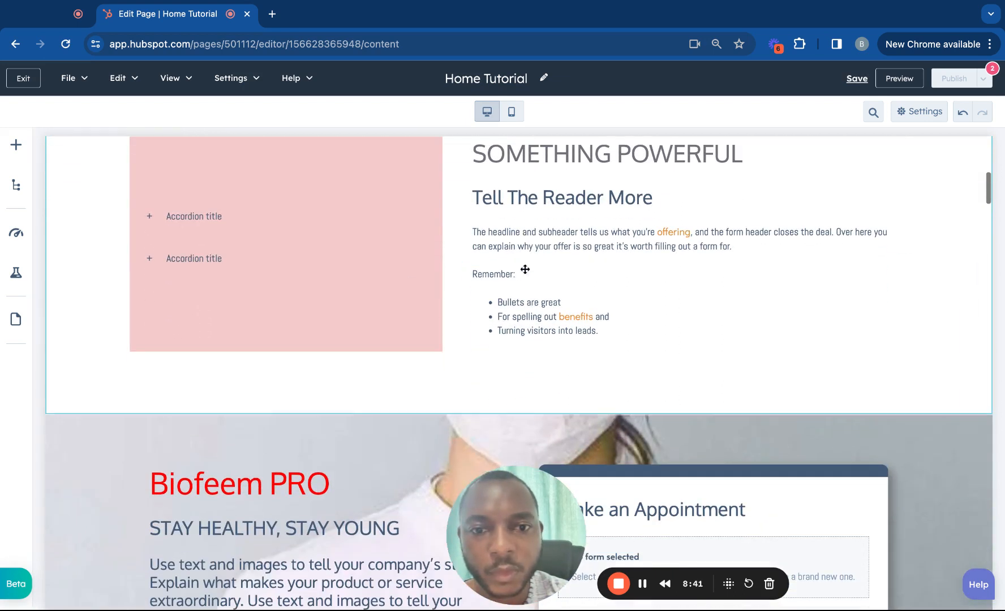
click(519, 416)
click(227, 215)
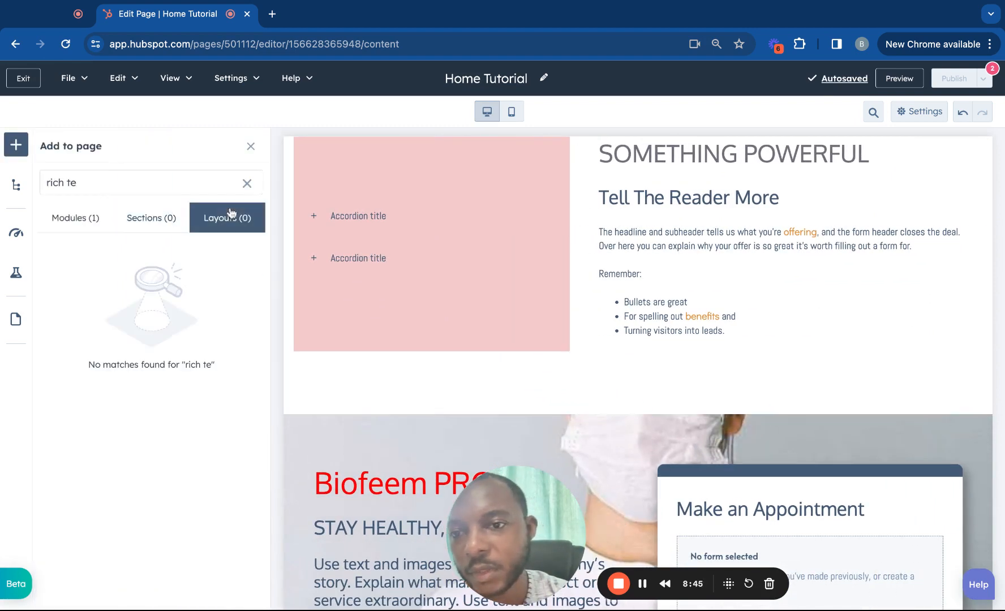
click(246, 182)
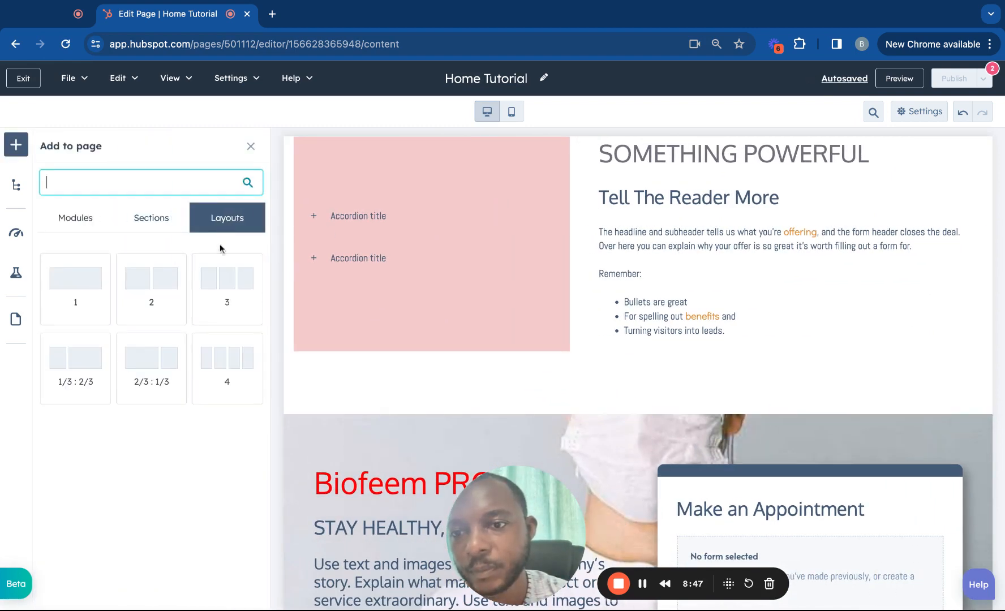
click(163, 281)
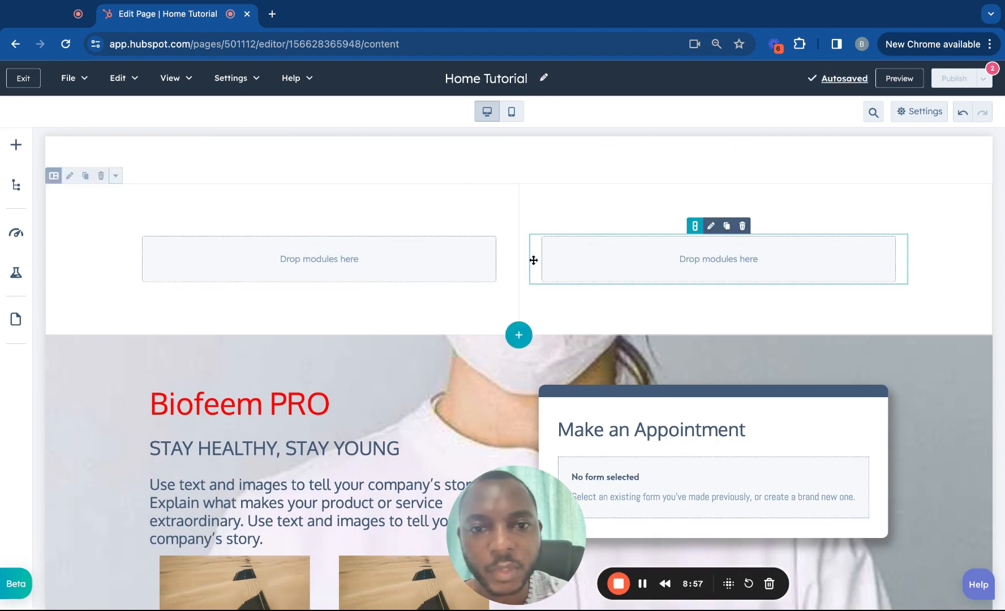
Add the Call to action theme section between the empty two-column section and the Biofeem PRO section
scroll(507, 241, up, 1)
scroll(507, 241, up, 3)
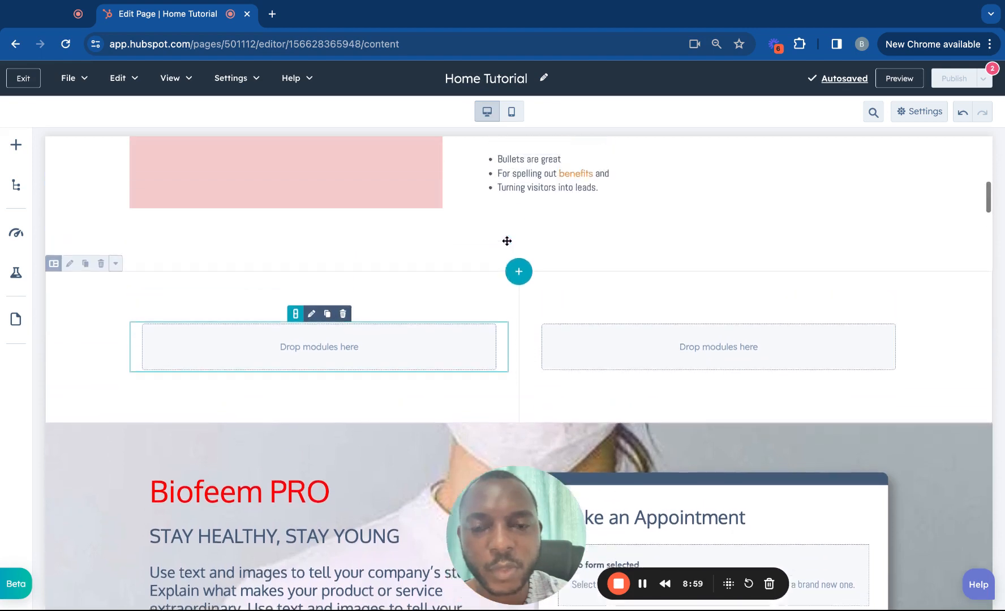
scroll(507, 241, down, 2)
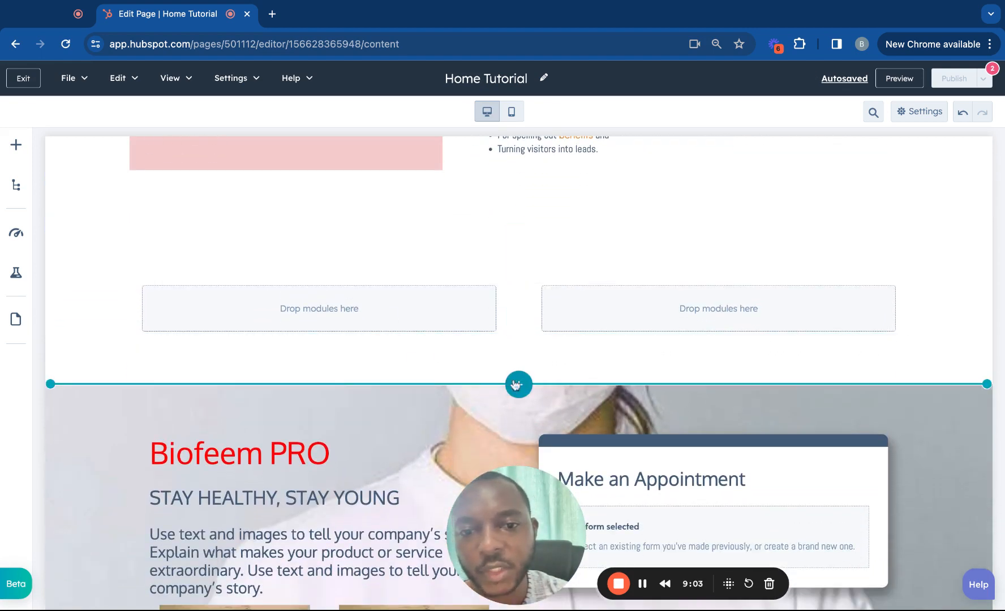
scroll(447, 243, up, 2)
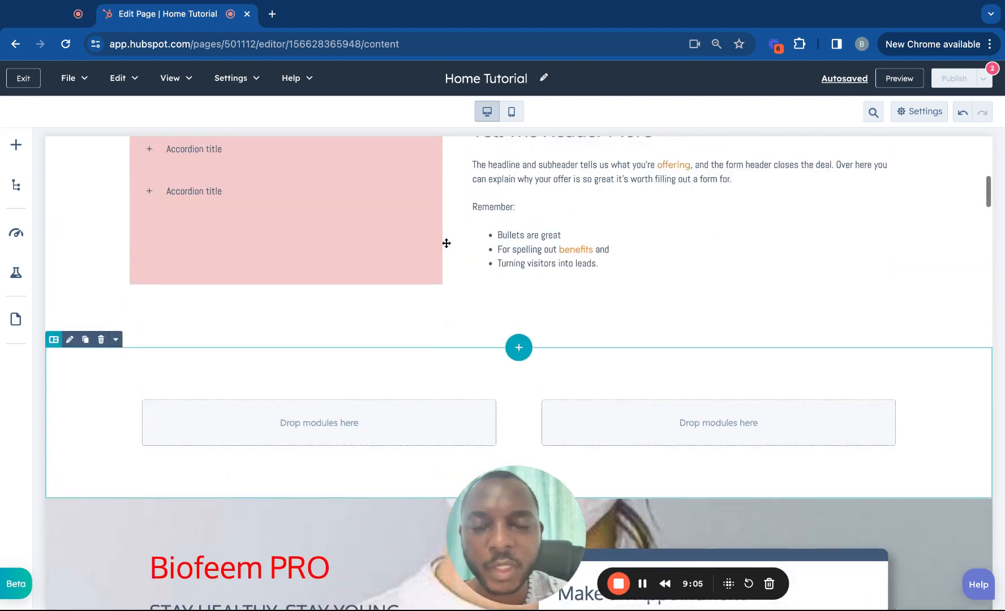
scroll(521, 227, down, 2)
click(518, 383)
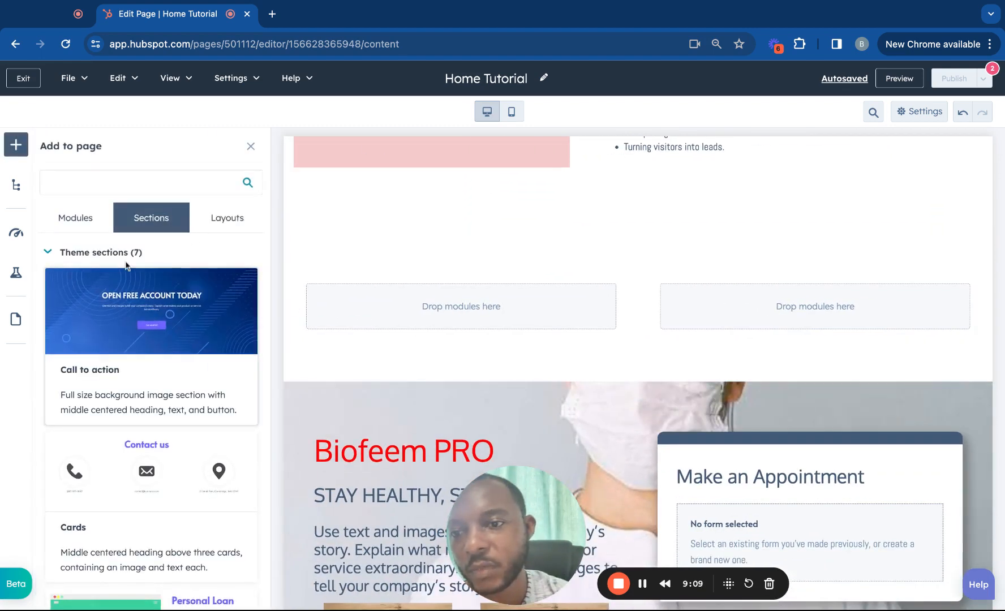
click(67, 292)
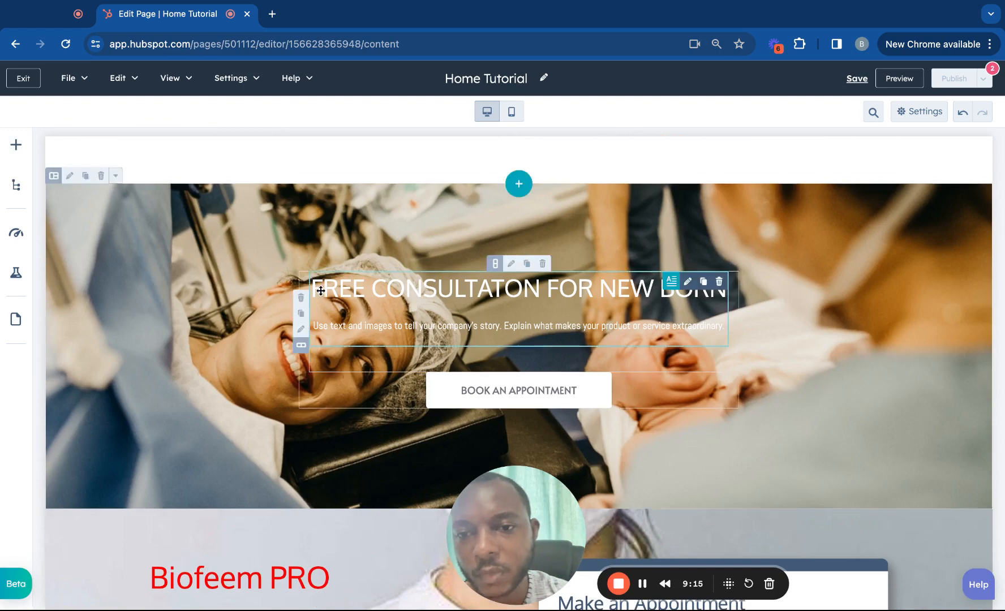
Delete the empty two-column section below the accordion section
scroll(321, 291, up, 1)
scroll(321, 291, down, 2)
scroll(321, 291, up, 1)
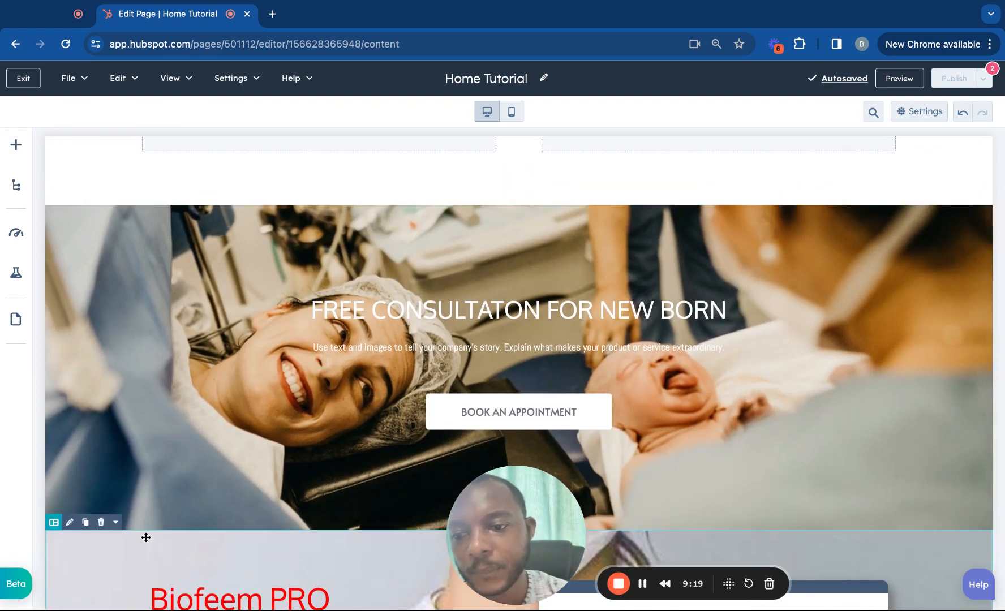
scroll(170, 261, up, 5)
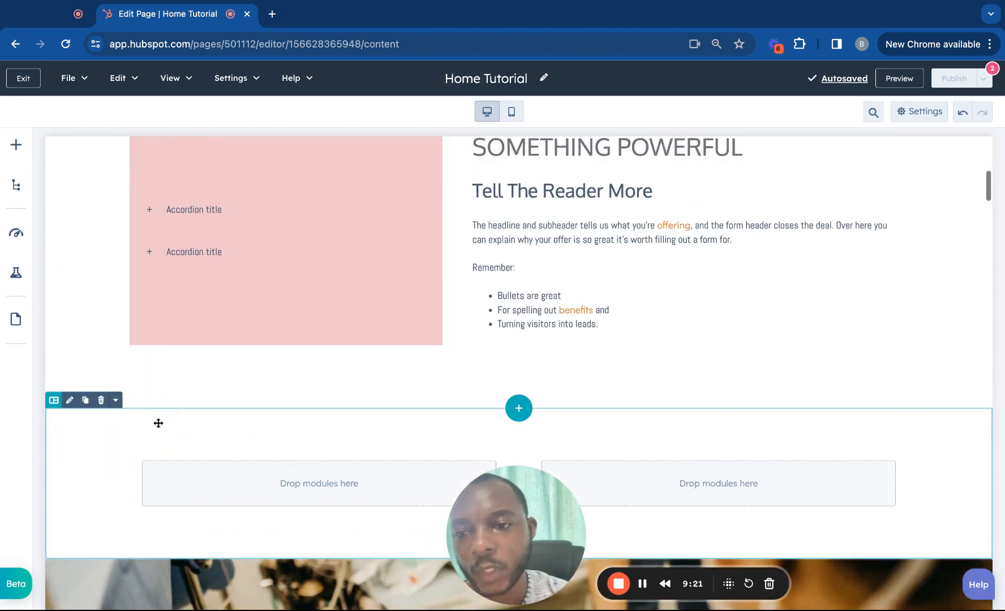
click(102, 400)
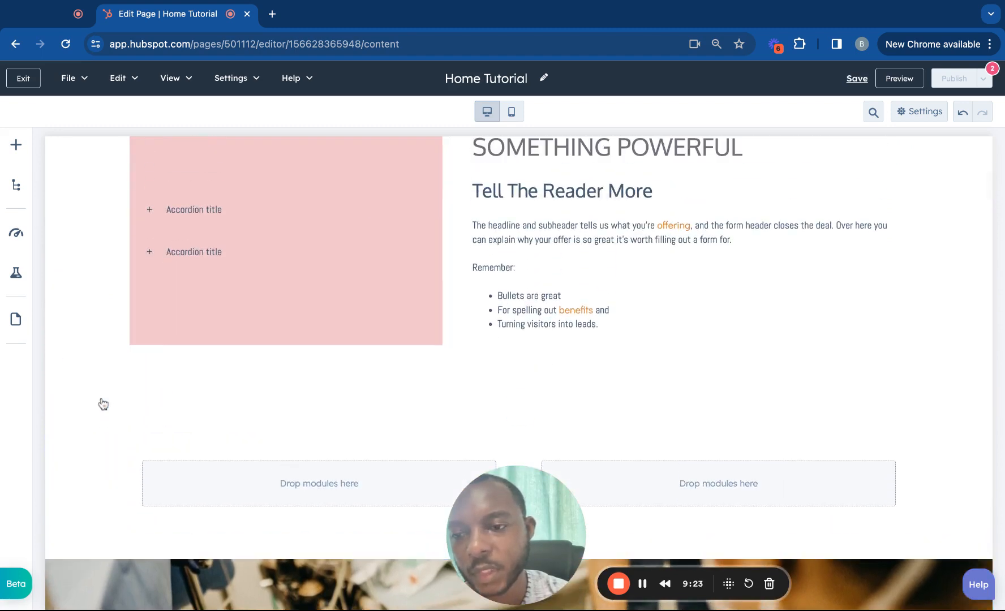
Open the settings of the Free Consultation for New Born section to view its visibility, alignment and background options
scroll(102, 421, down, 1)
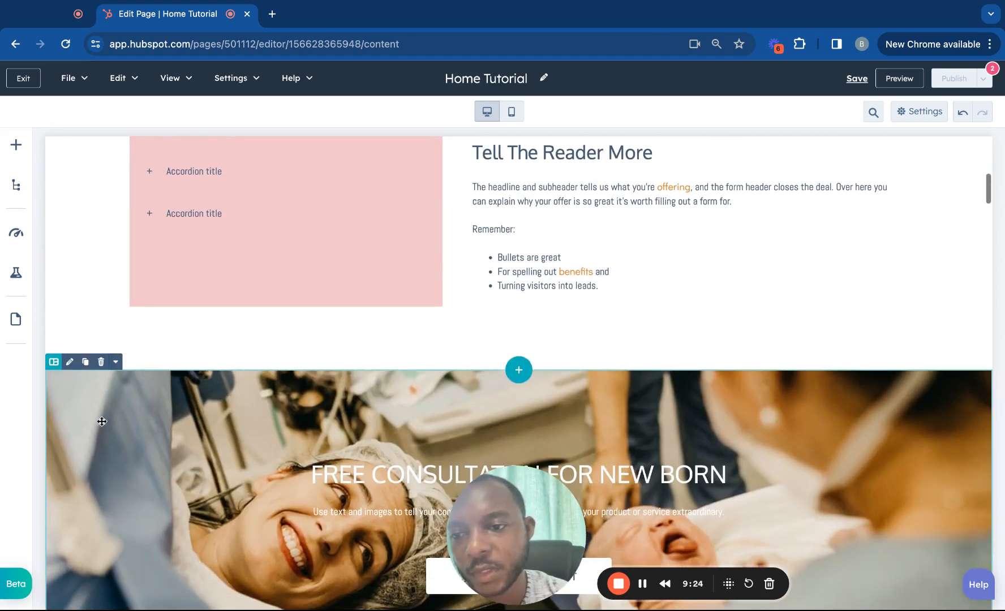
click(69, 361)
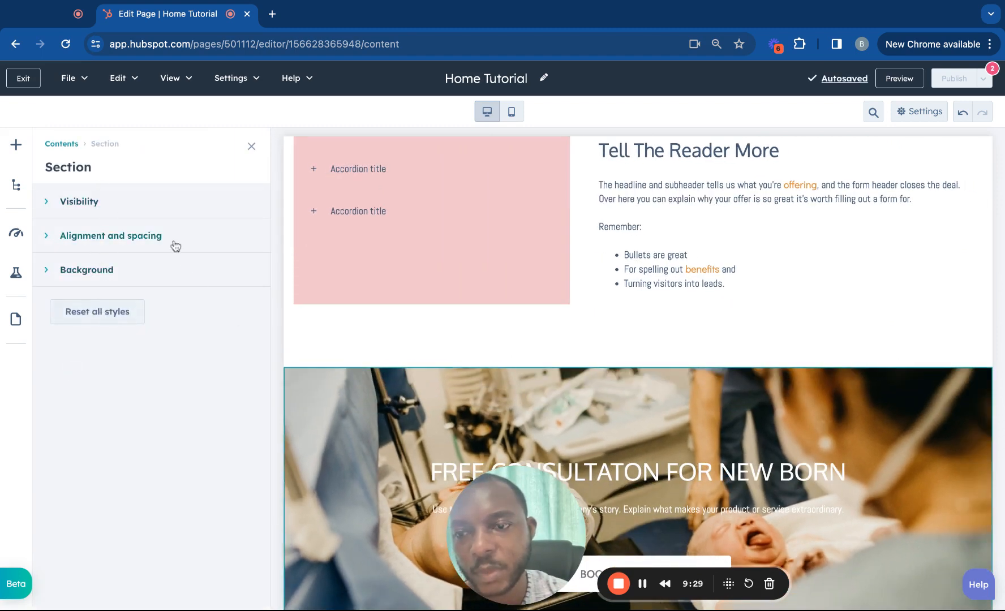
mouse_move(332, 385)
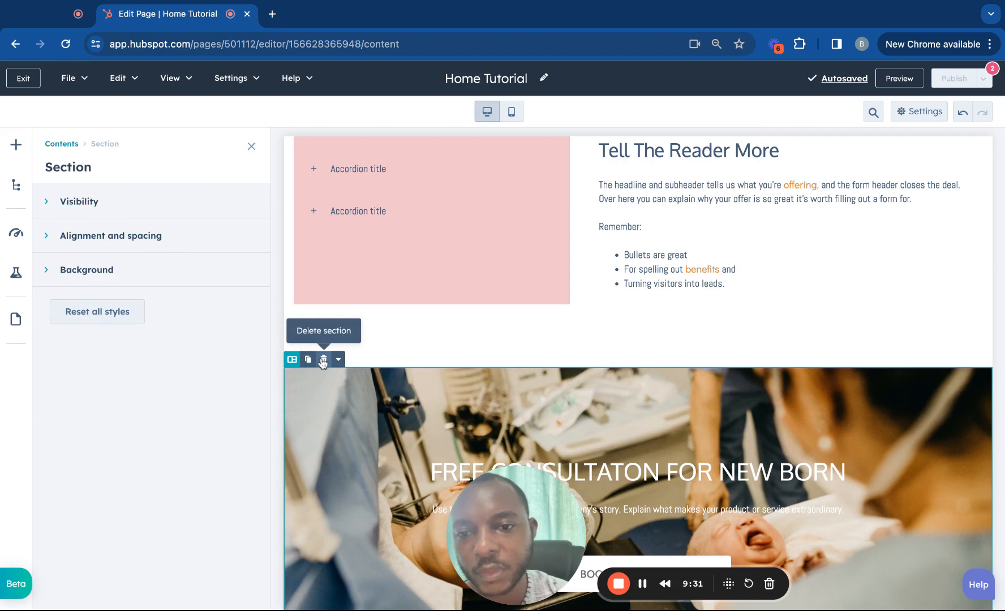
Save the accordion section as a reusable section with the name and description Card Test 1
click(339, 360)
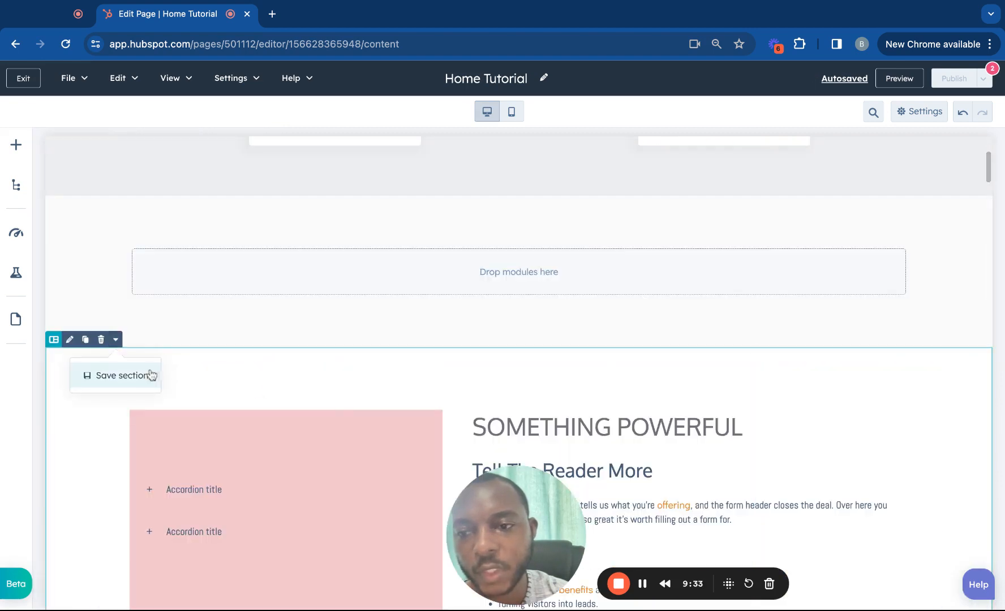
scroll(164, 375, down, 4)
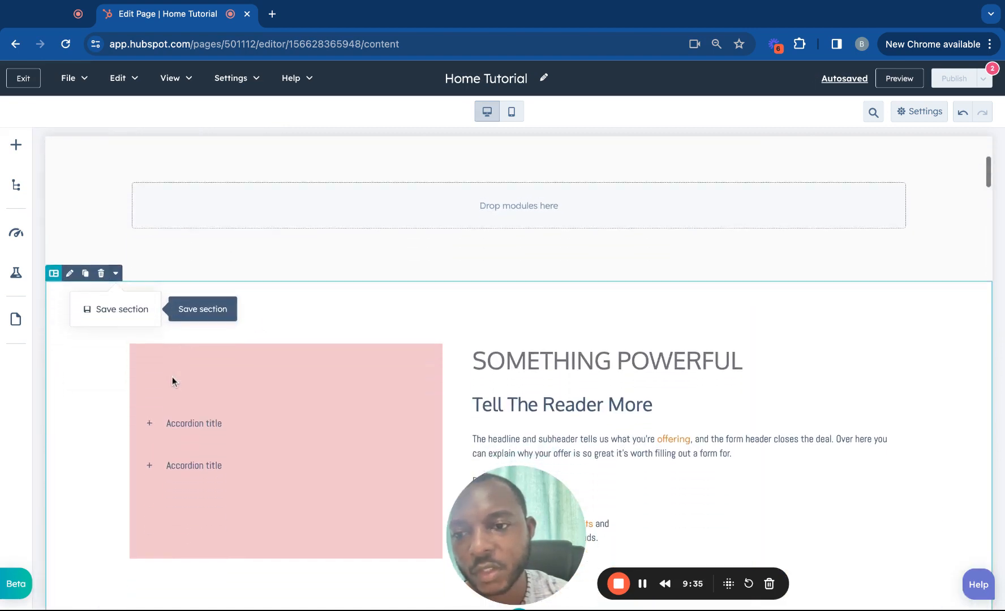
scroll(143, 287, up, 1)
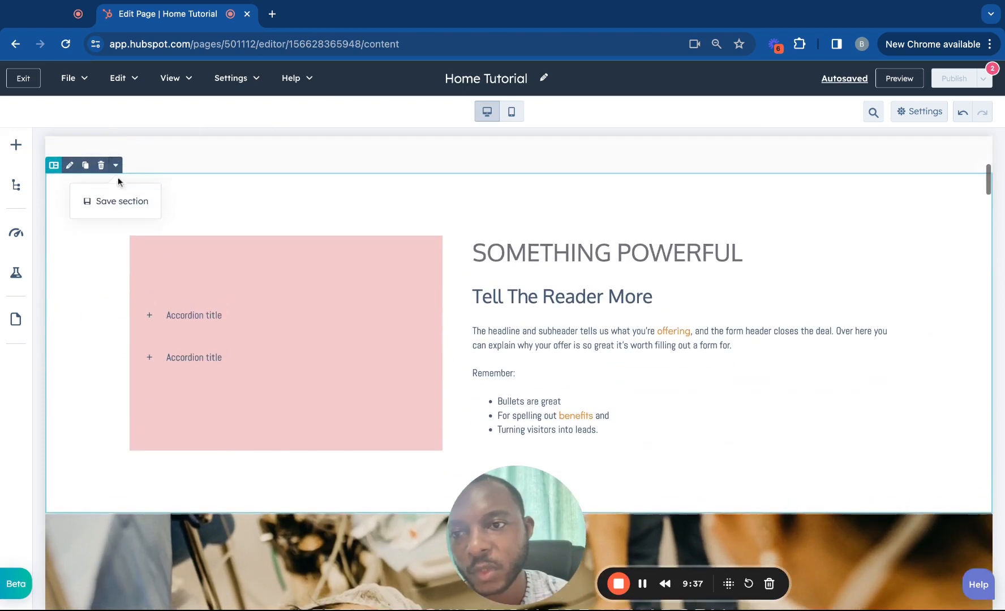
click(110, 208)
click(343, 190)
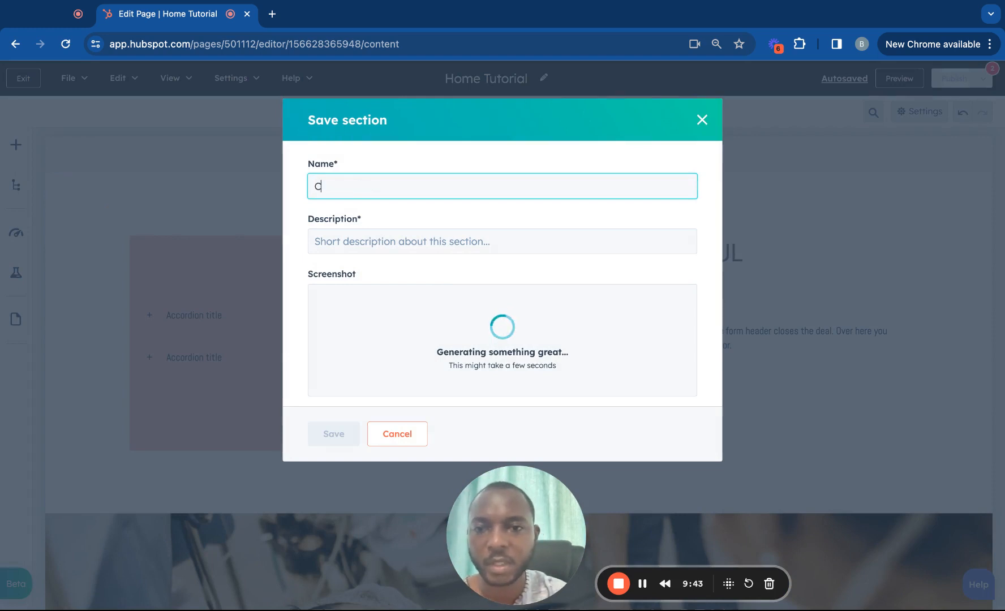
text(Card )
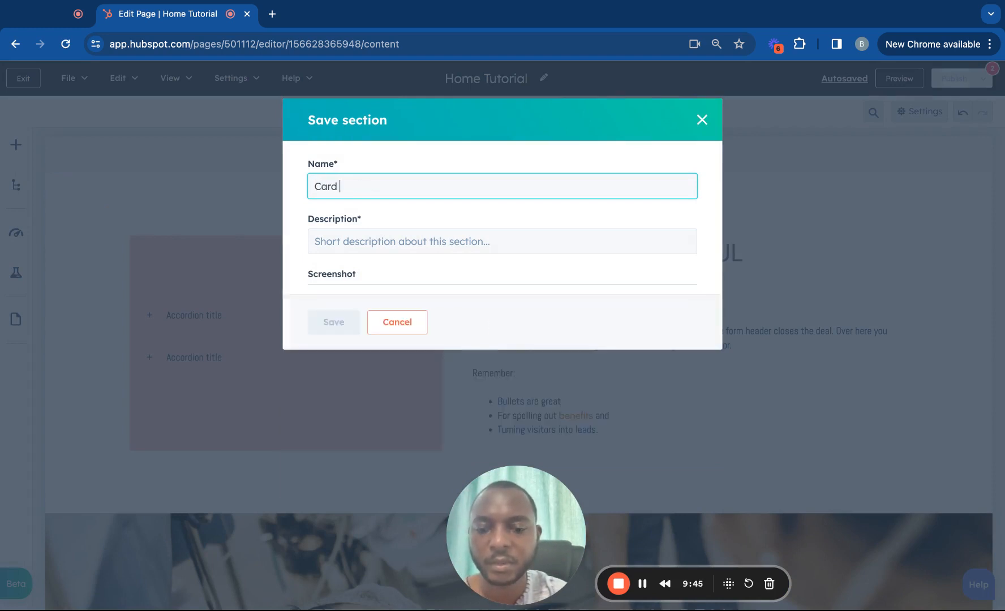
text(Test 1)
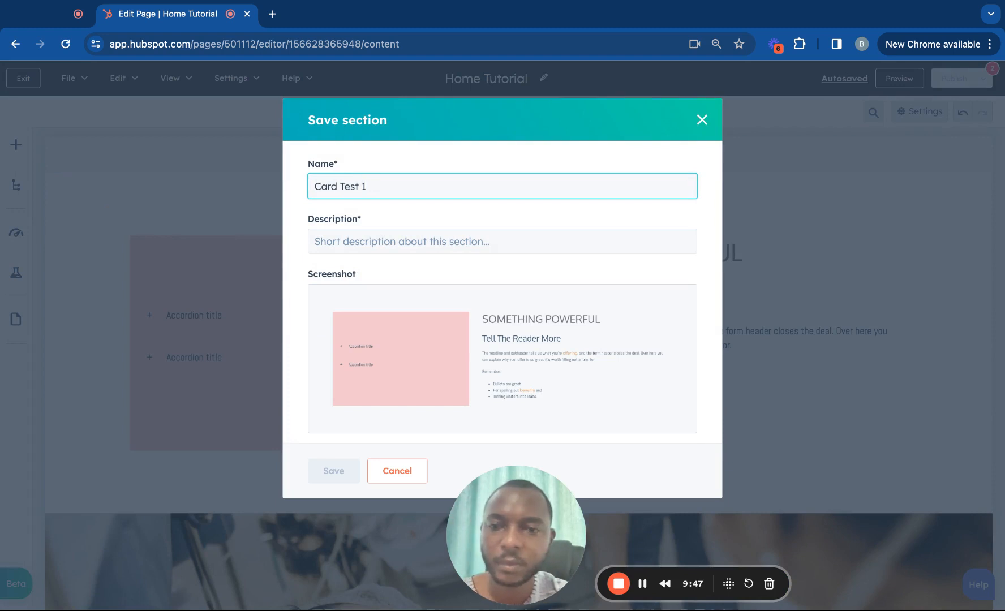
key(ctrl+a)
key(ctrl+c)
click(356, 251)
key(ctrl+v)
click(334, 471)
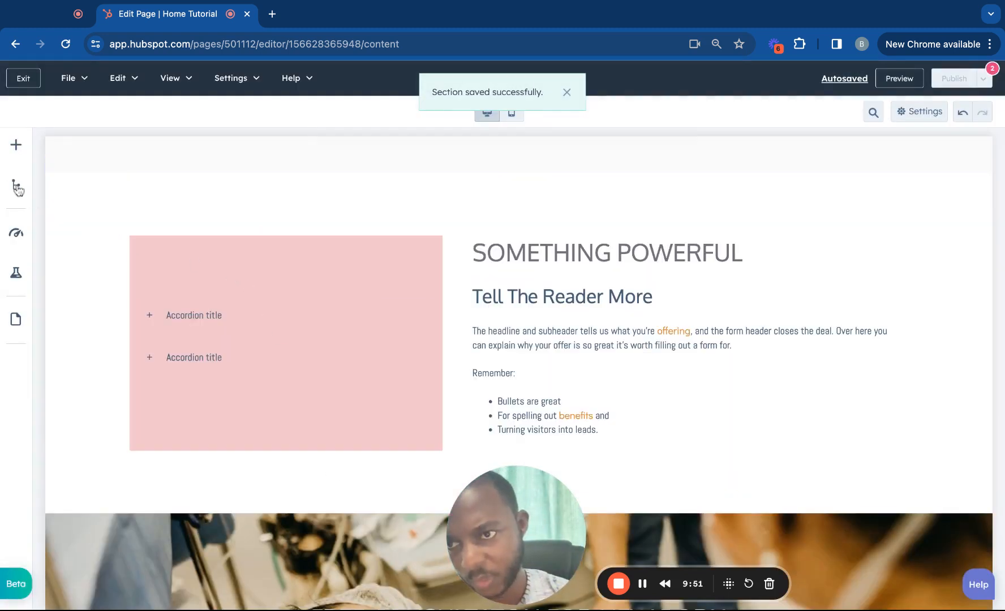
Find the saved section Card Test 1 in the section library, delete it and close the library
click(16, 146)
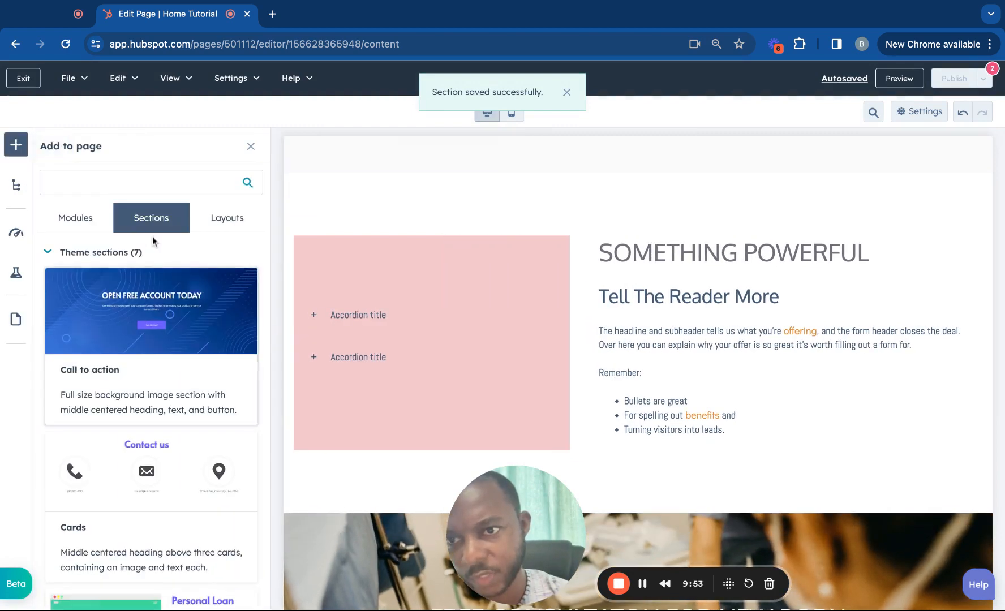
scroll(152, 358, down, 5)
scroll(152, 358, down, 10)
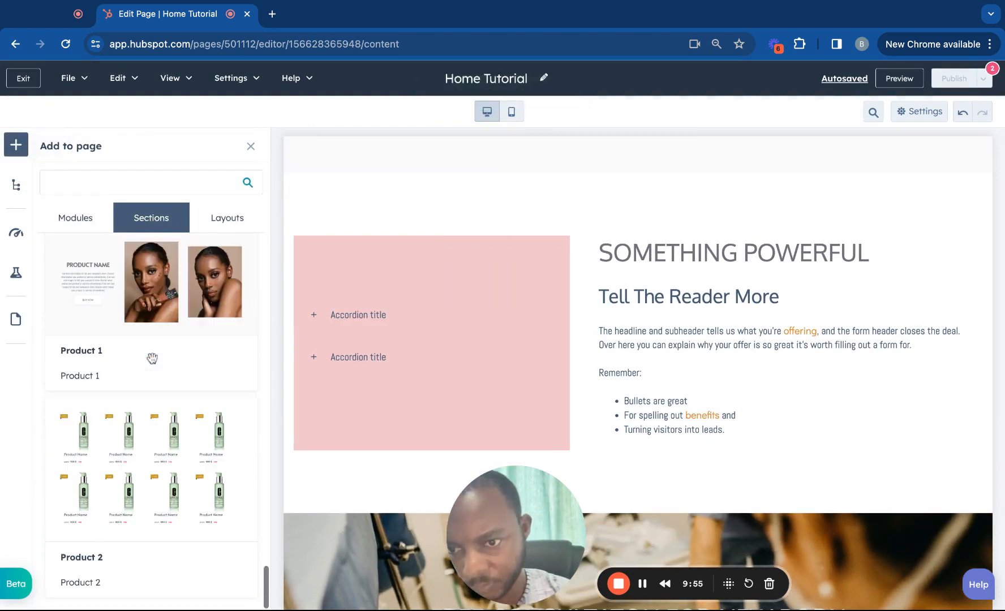
scroll(151, 354, up, 5)
scroll(131, 306, up, 10)
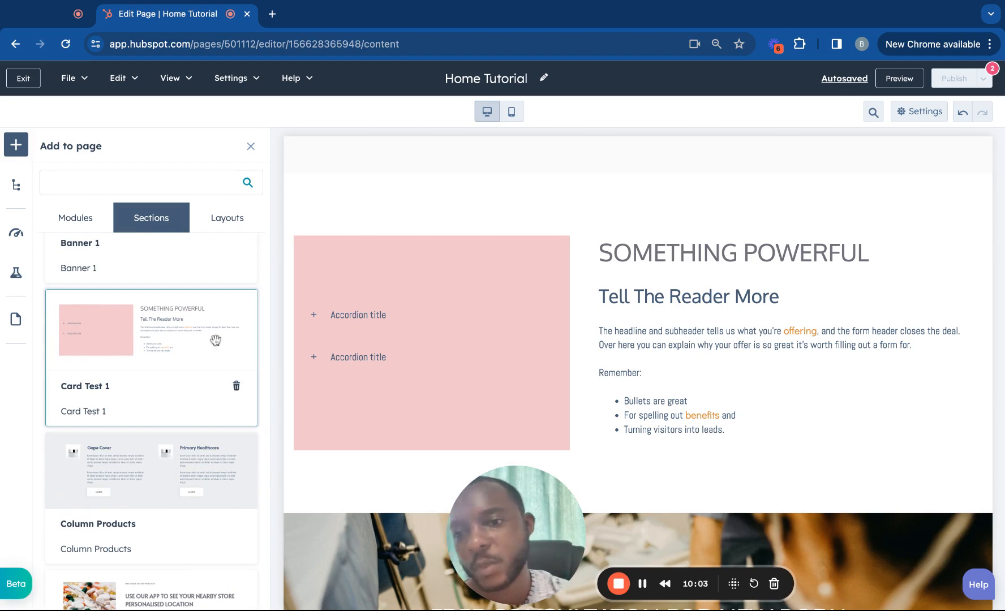
scroll(215, 340, up, 1)
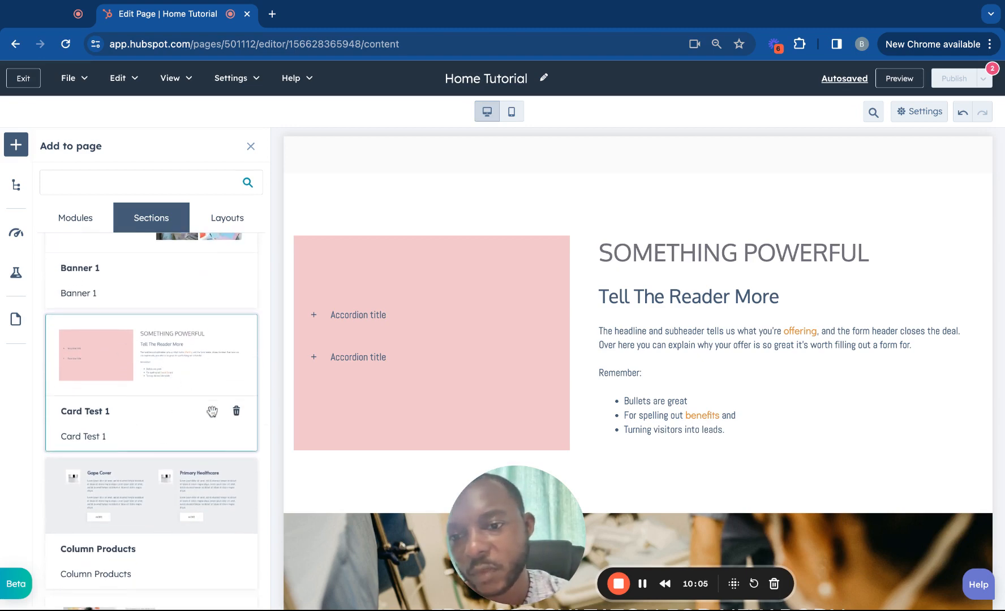
click(236, 412)
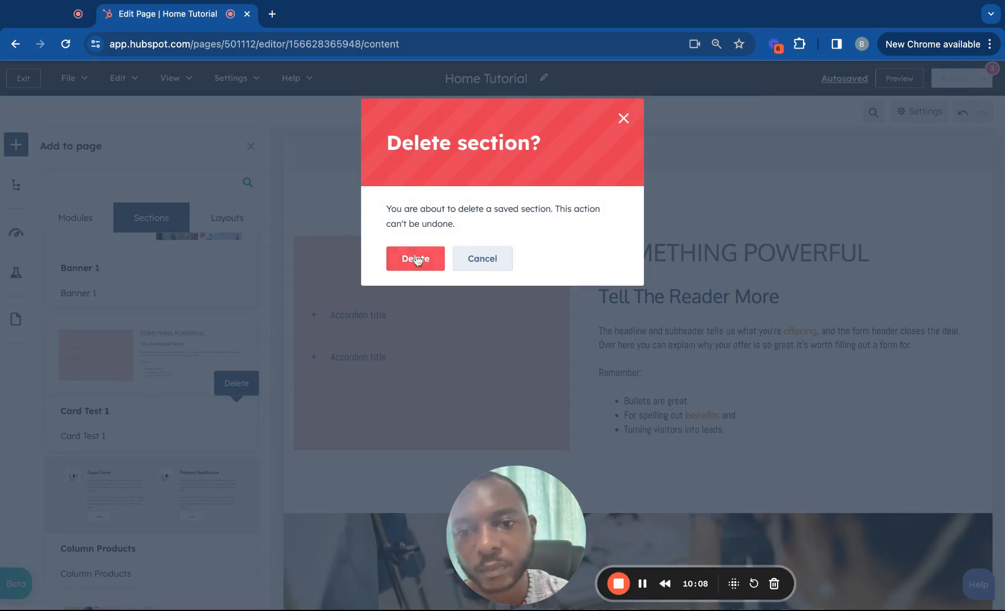
click(416, 259)
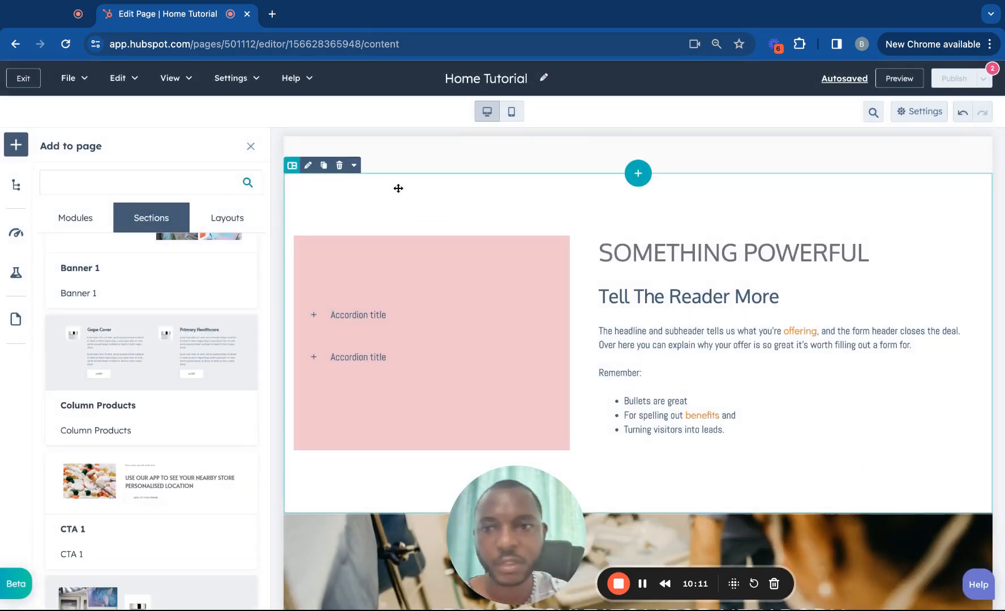
click(251, 148)
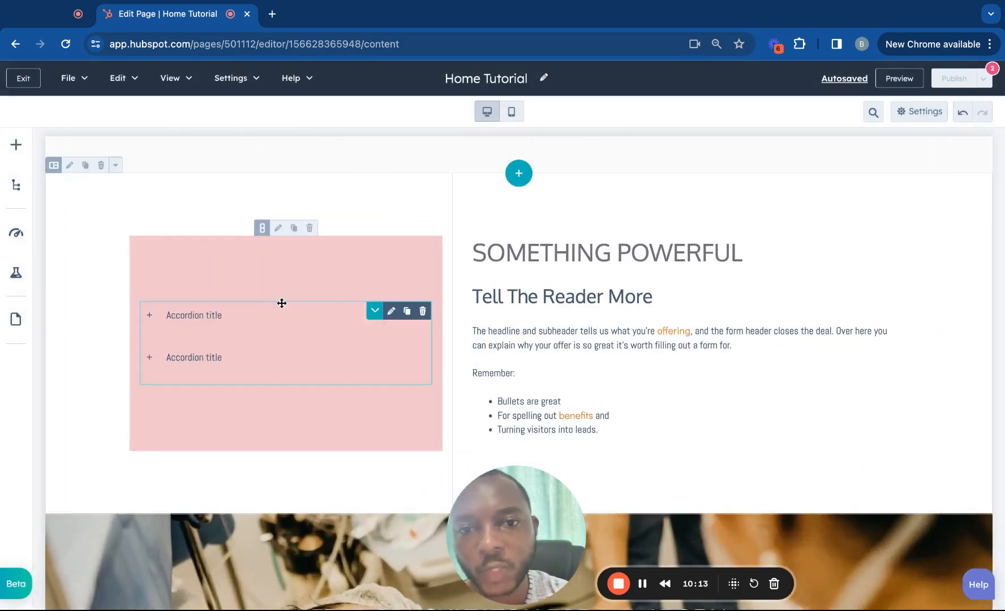
Delete the empty section between the Covid-19 Guide section and the accordion section
scroll(282, 304, down, 2)
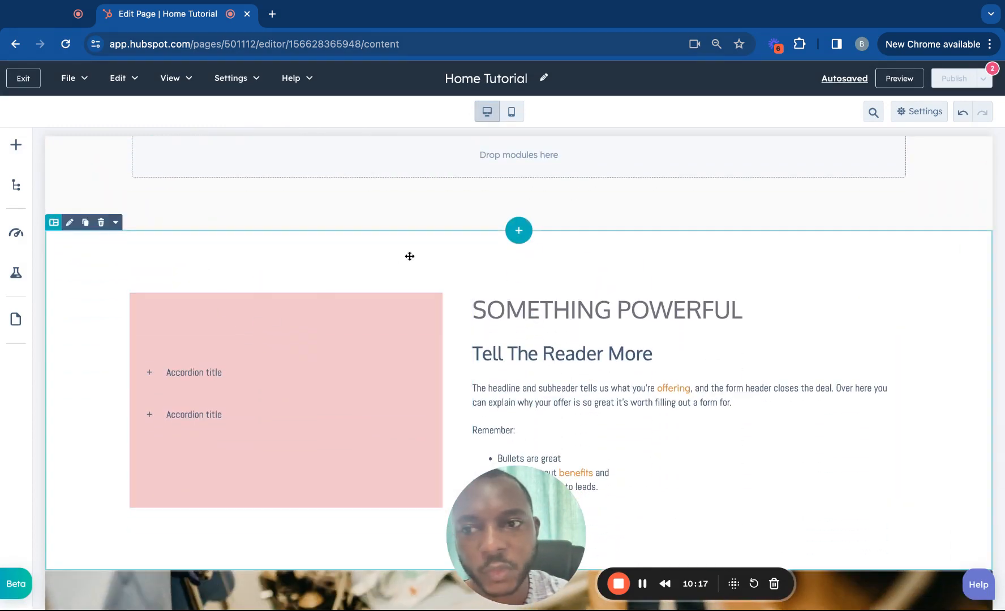
scroll(289, 327, down, 2)
scroll(287, 328, up, 5)
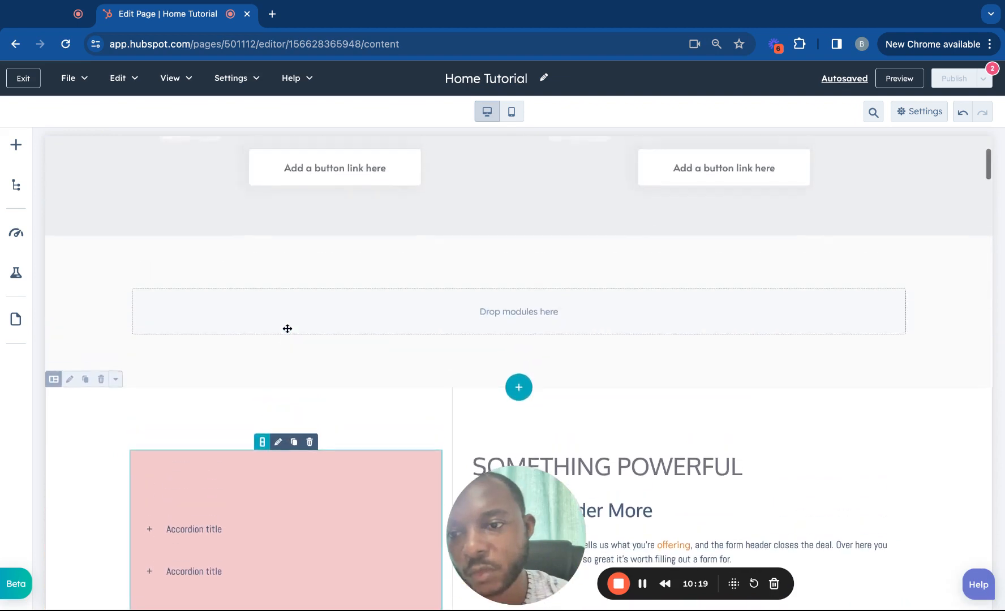
scroll(126, 243, up, 3)
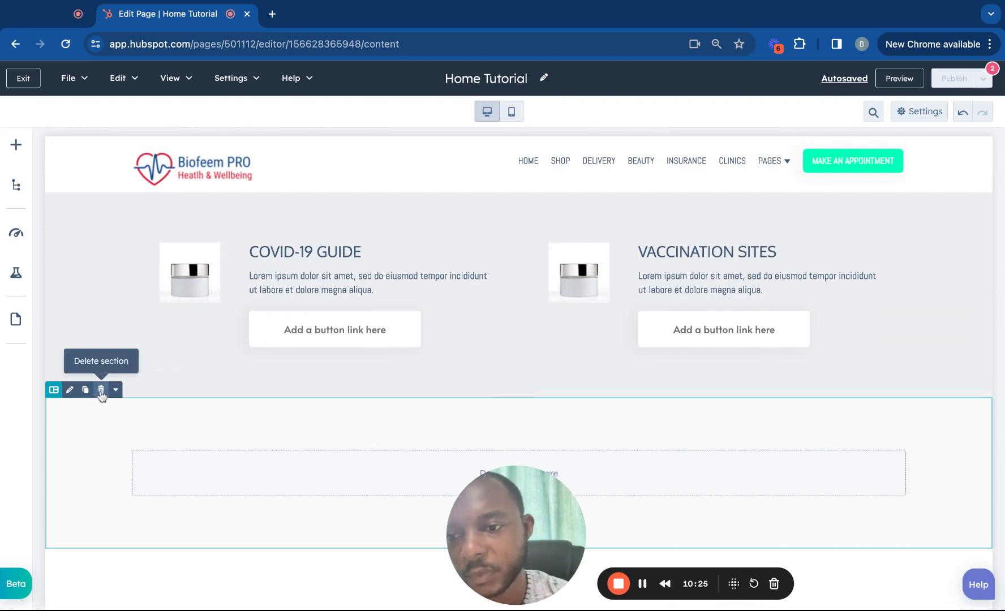
scroll(146, 404, down, 2)
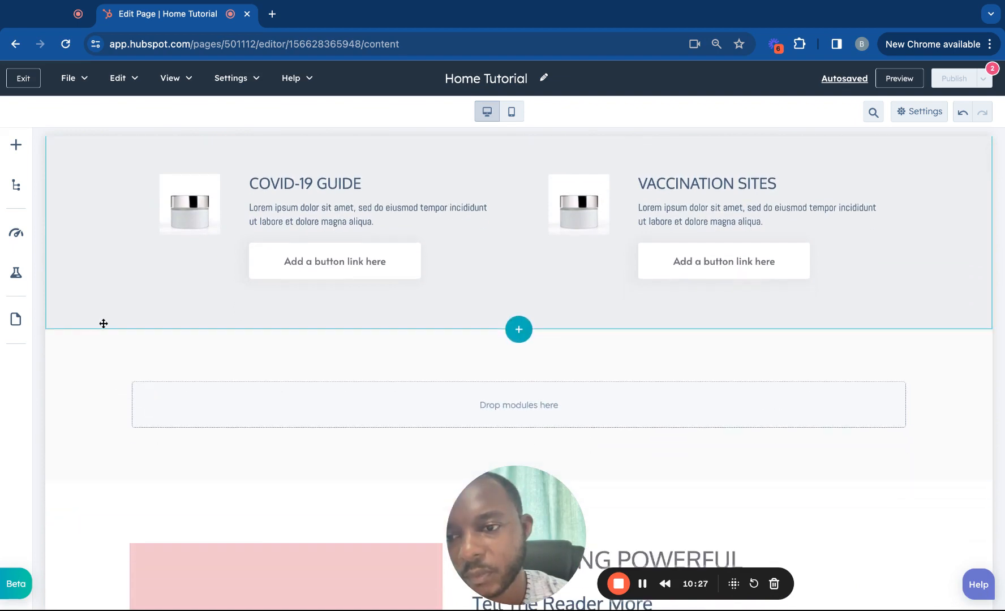
click(100, 322)
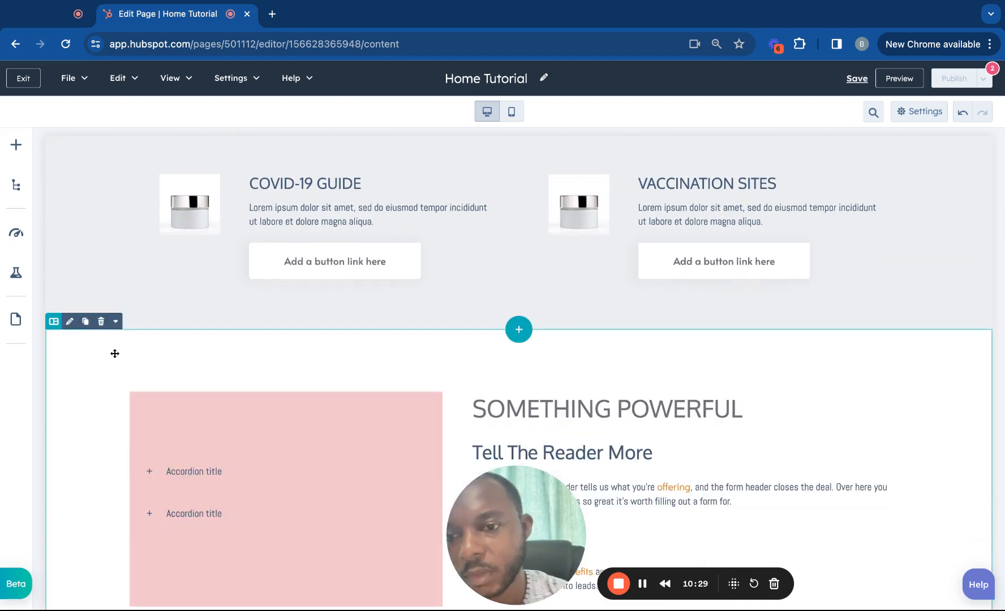
Move the Free Consultation for New Born section above the accordion section, directly below the Covid-19 Guide section
scroll(115, 353, down, 4)
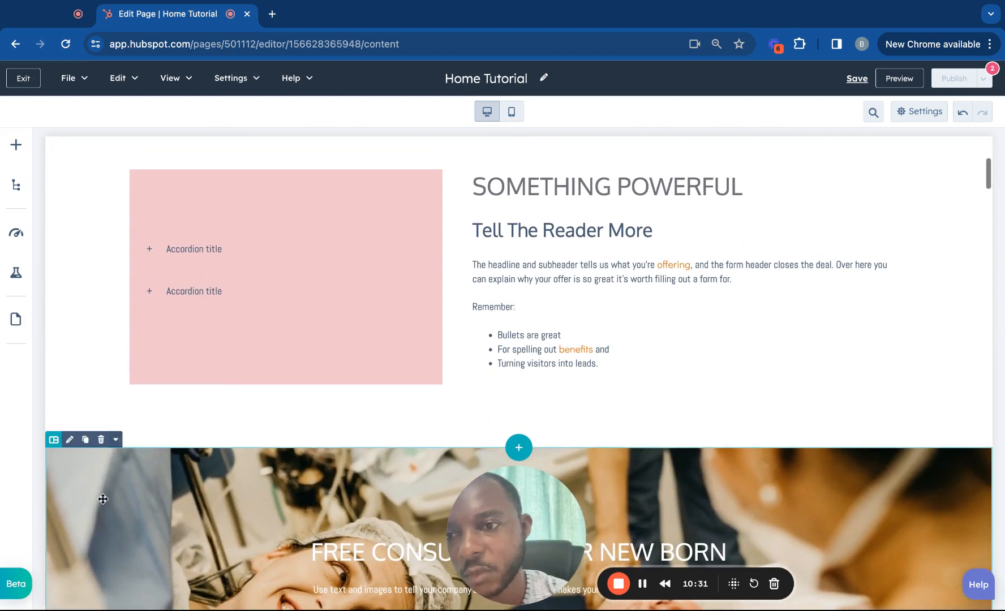
scroll(108, 501, up, 2)
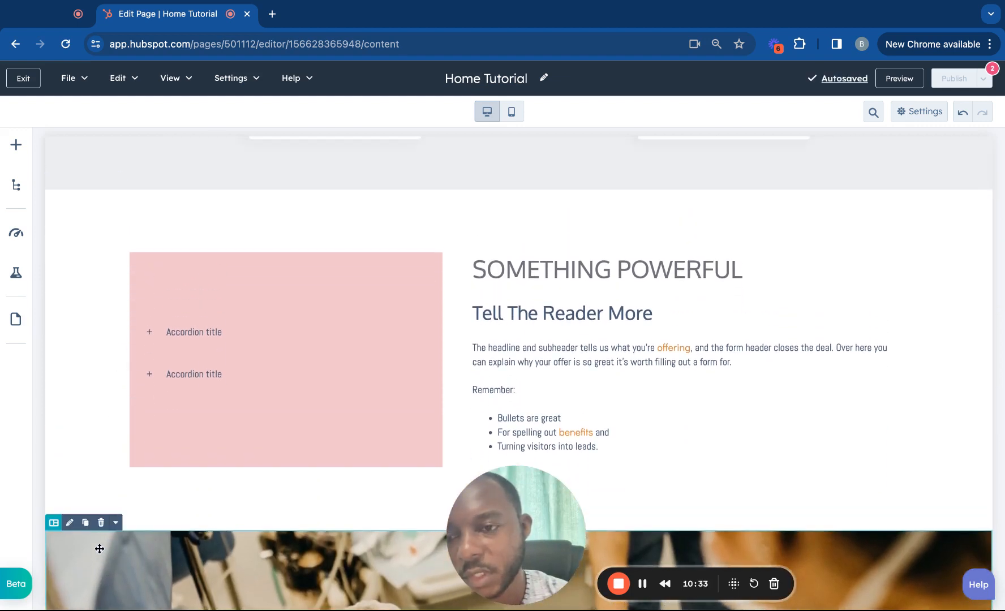
drag(99, 548, 125, 419)
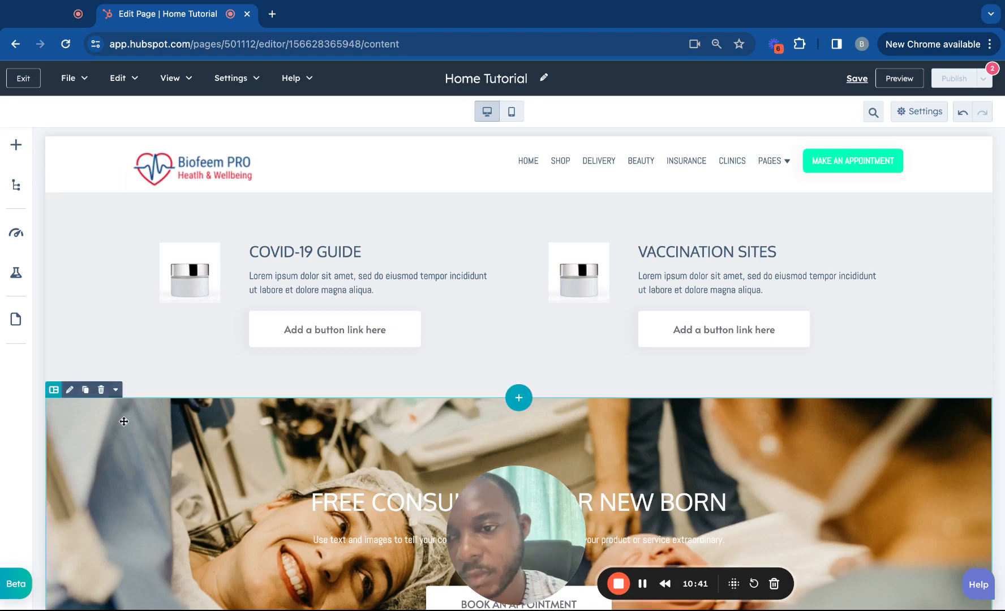
Review the order of the page sections from the consultation banner through the accordion section to the Biofeem PRO section
scroll(141, 320, down, 10)
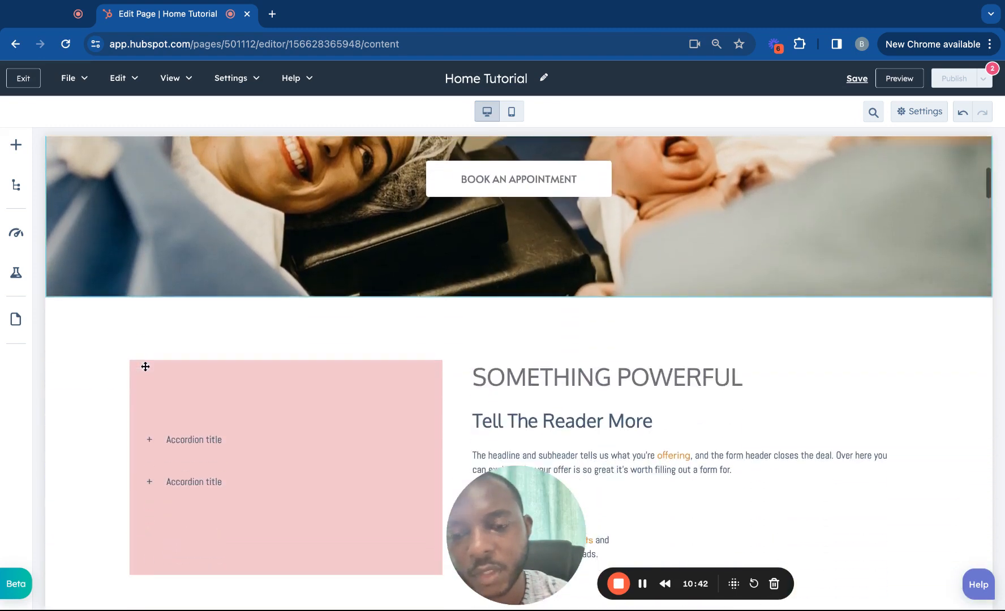
scroll(187, 326, down, 1)
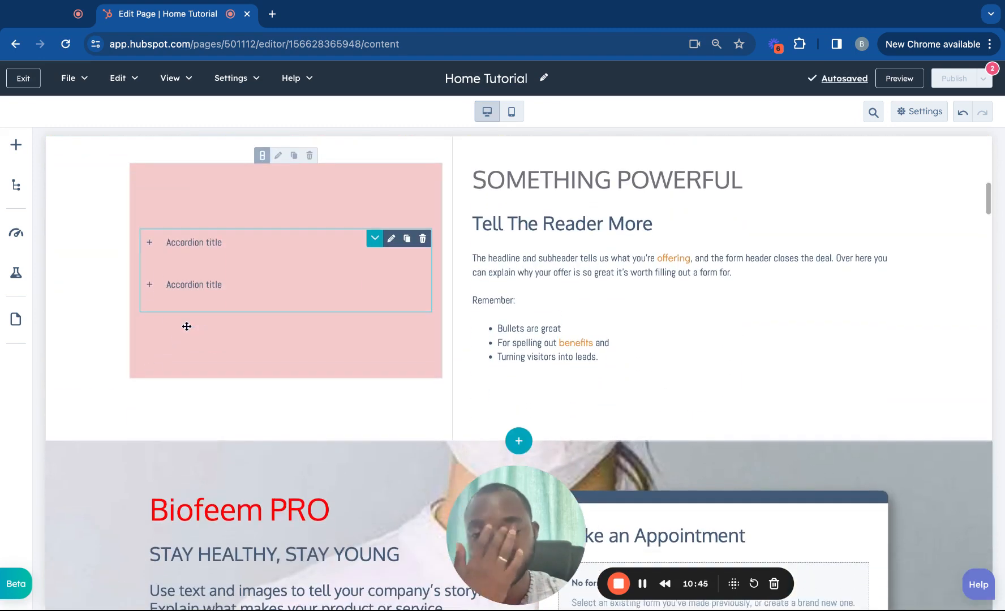
scroll(187, 326, up, 7)
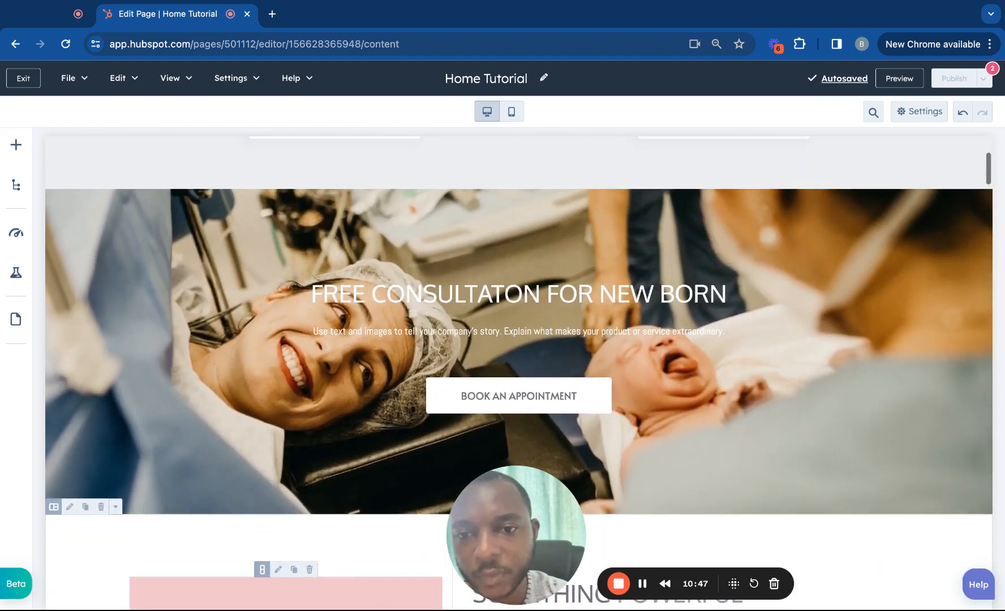
scroll(177, 349, down, 5)
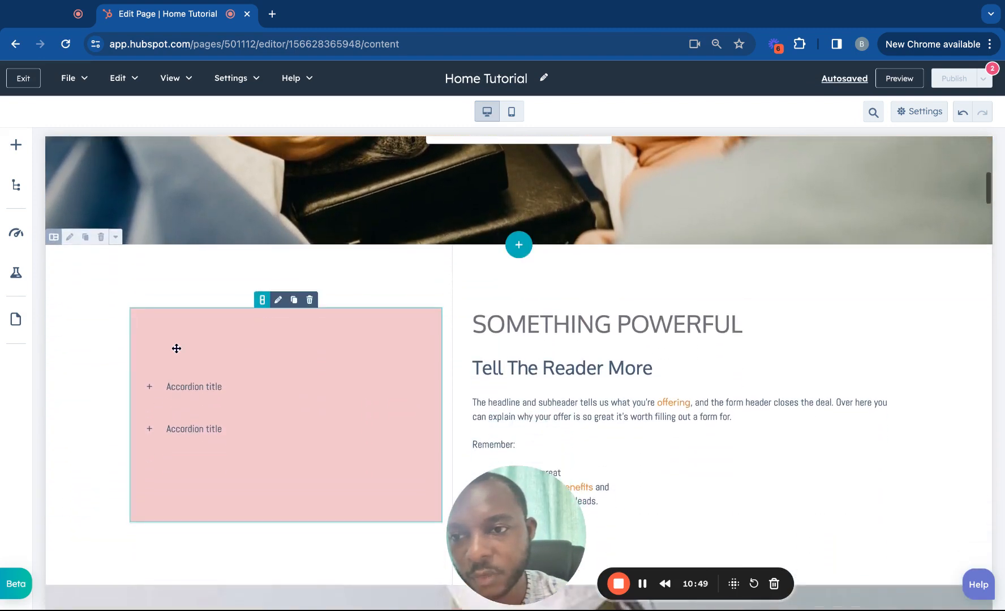
scroll(170, 351, down, 2)
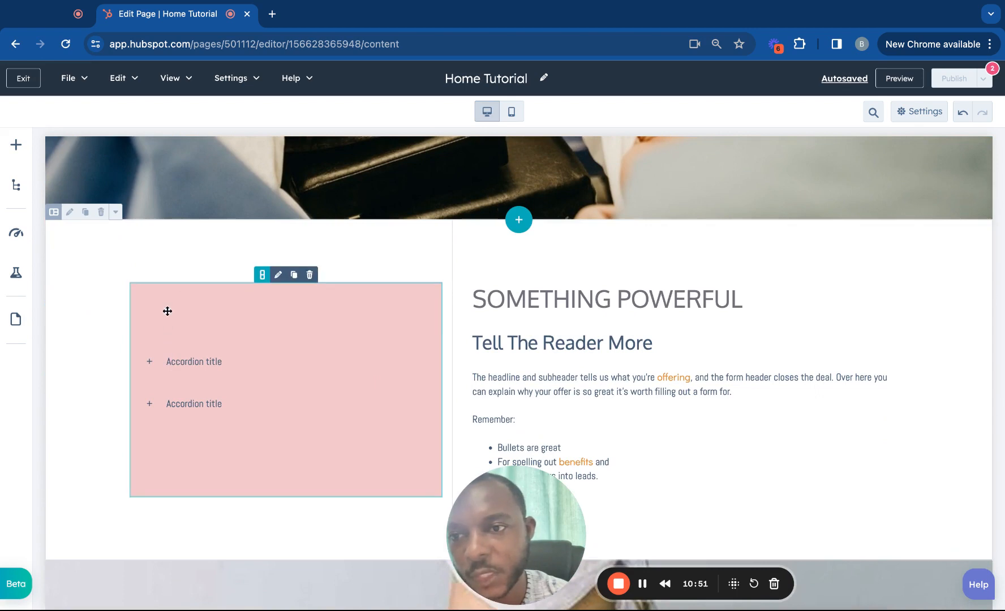
scroll(161, 289, down, 3)
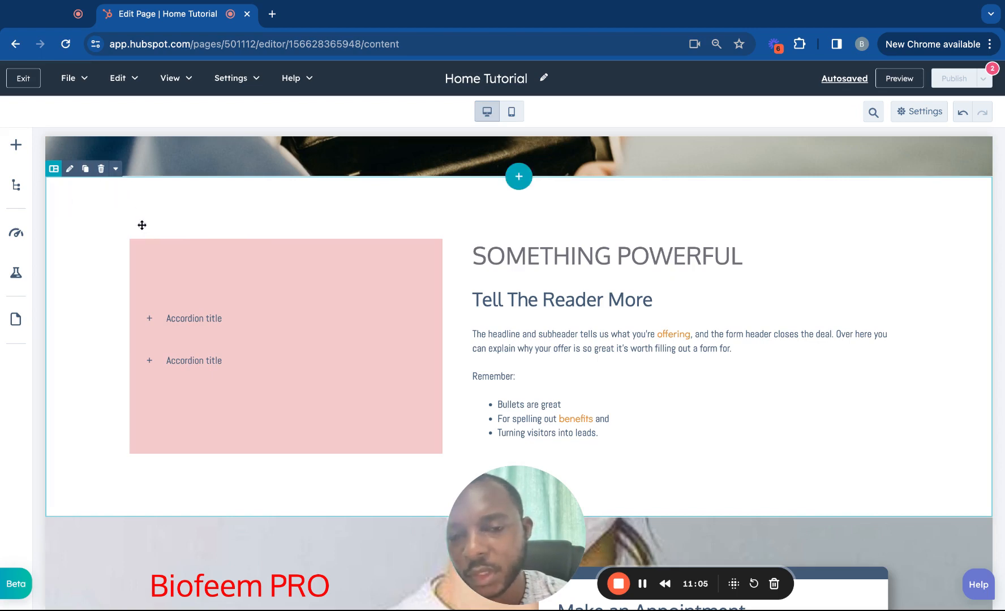
click(157, 267)
scroll(159, 270, down, 3)
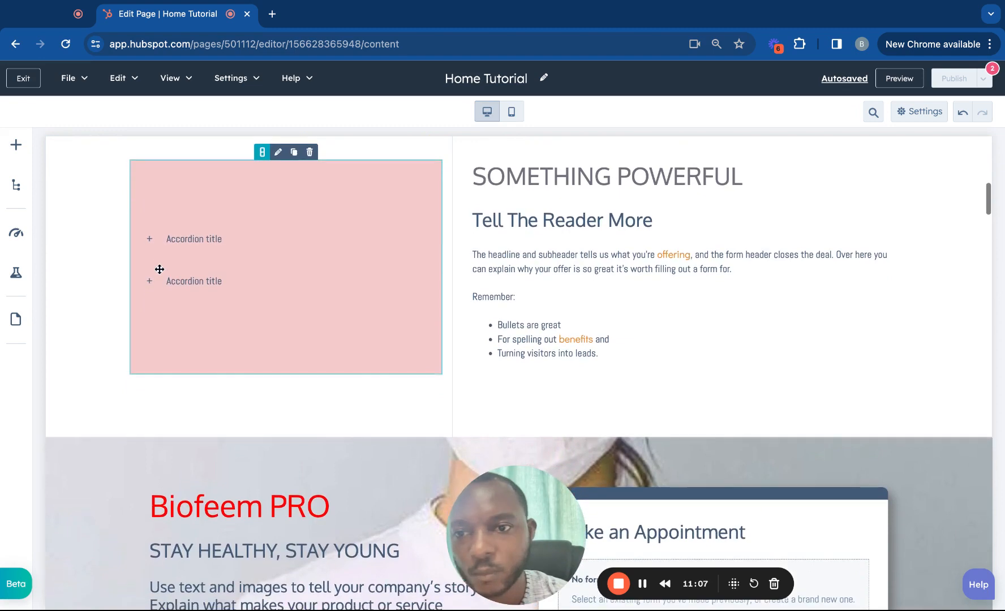
scroll(159, 270, down, 5)
scroll(159, 270, up, 7)
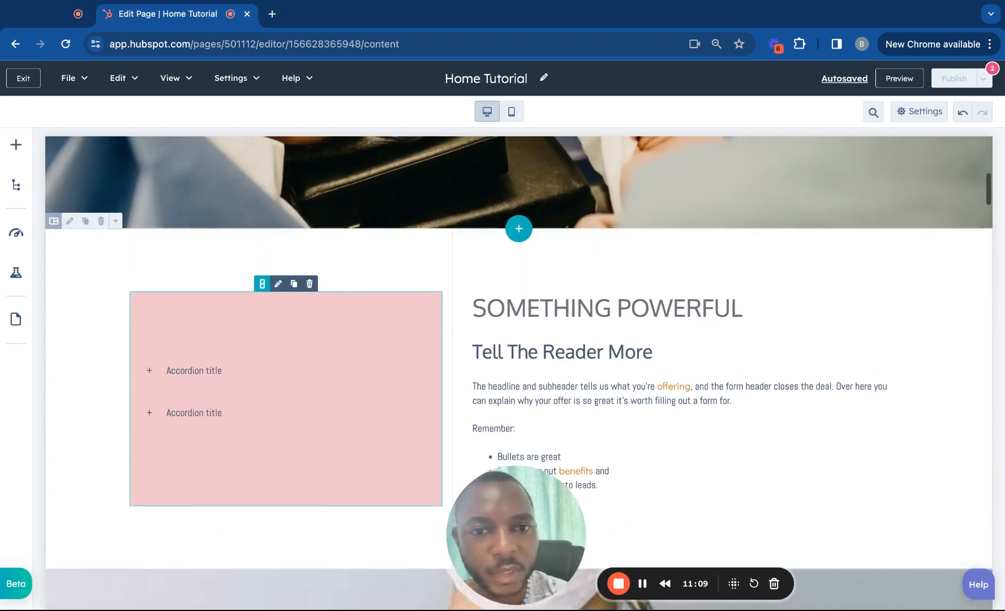
scroll(160, 270, up, 1)
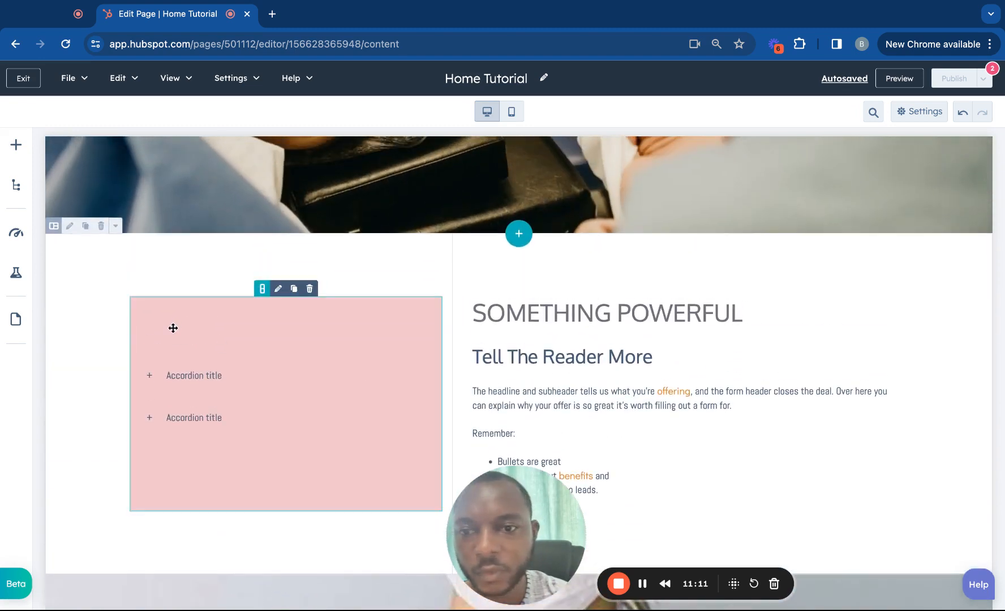
scroll(174, 328, down, 2)
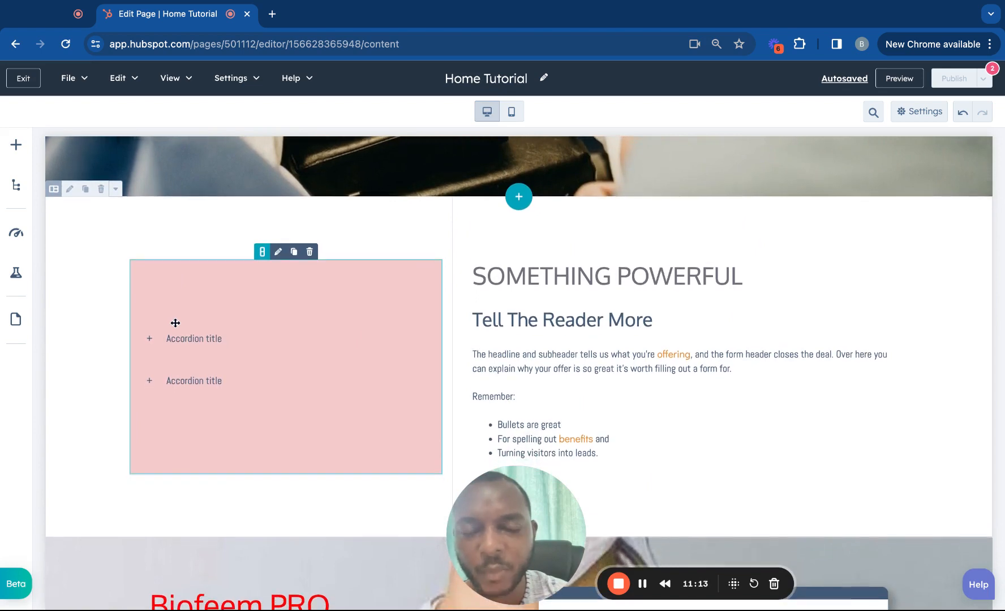
Open the page contents tree and examine how its sections, columns, rows and modules are nested
scroll(176, 322, down, 2)
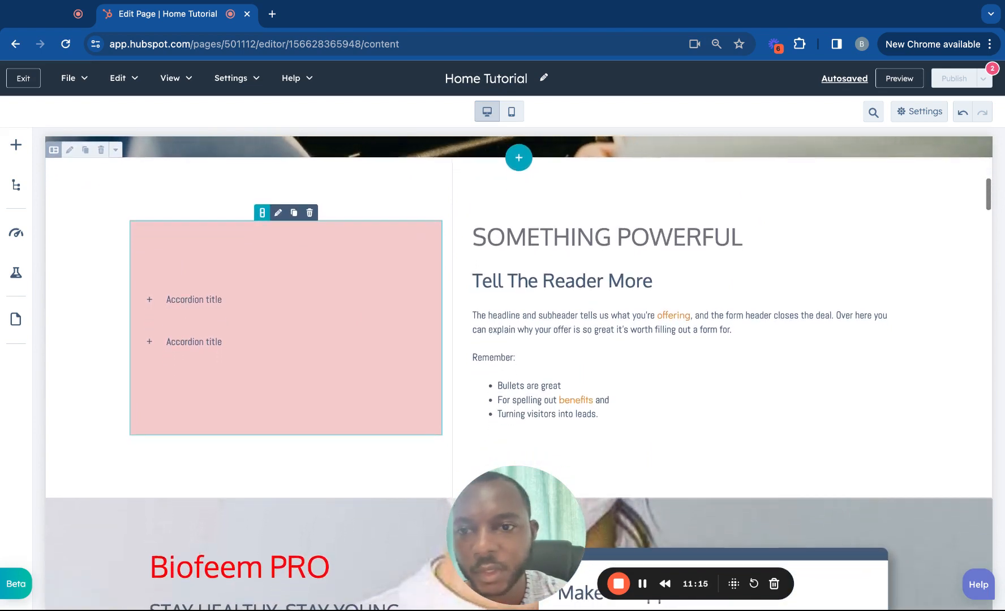
scroll(175, 323, down, 1)
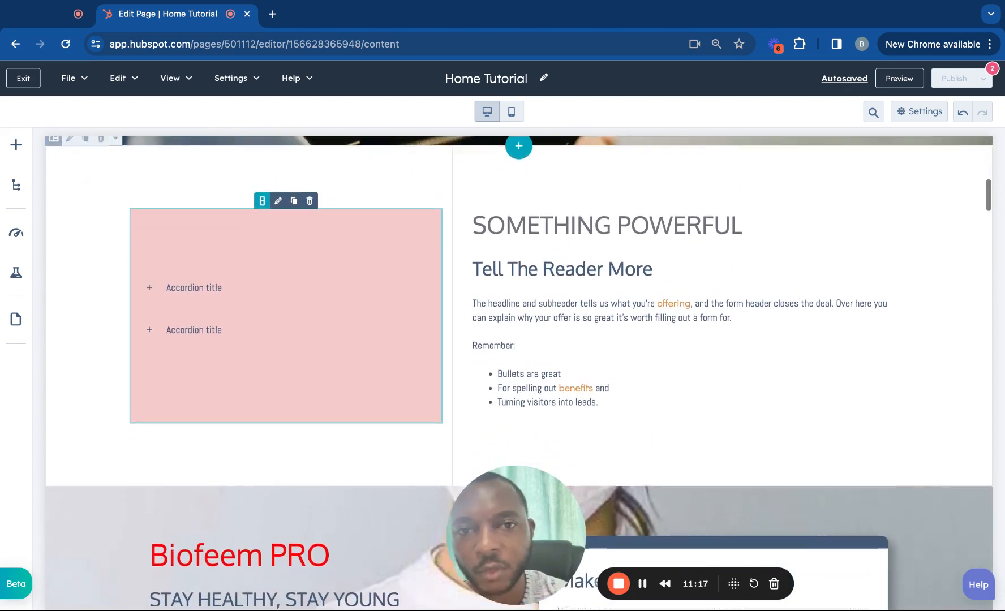
scroll(46, 182, up, 2)
click(16, 186)
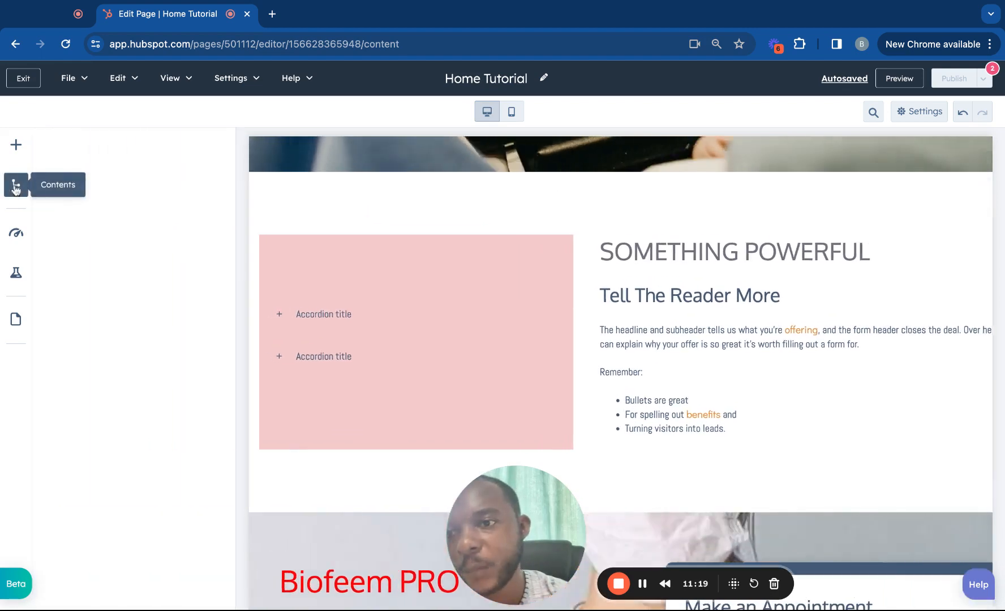
scroll(101, 330, down, 4)
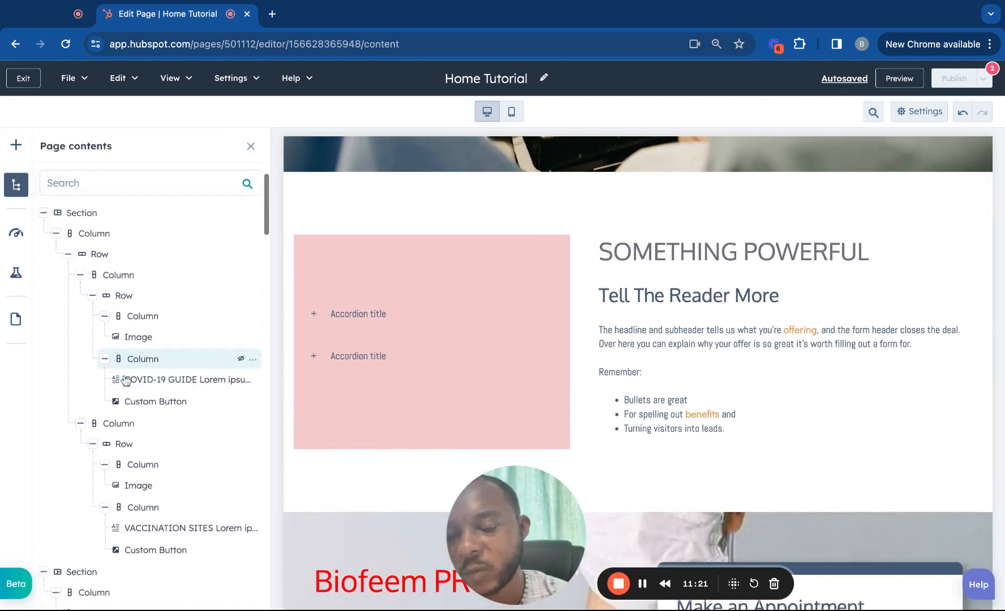
scroll(130, 325, down, 5)
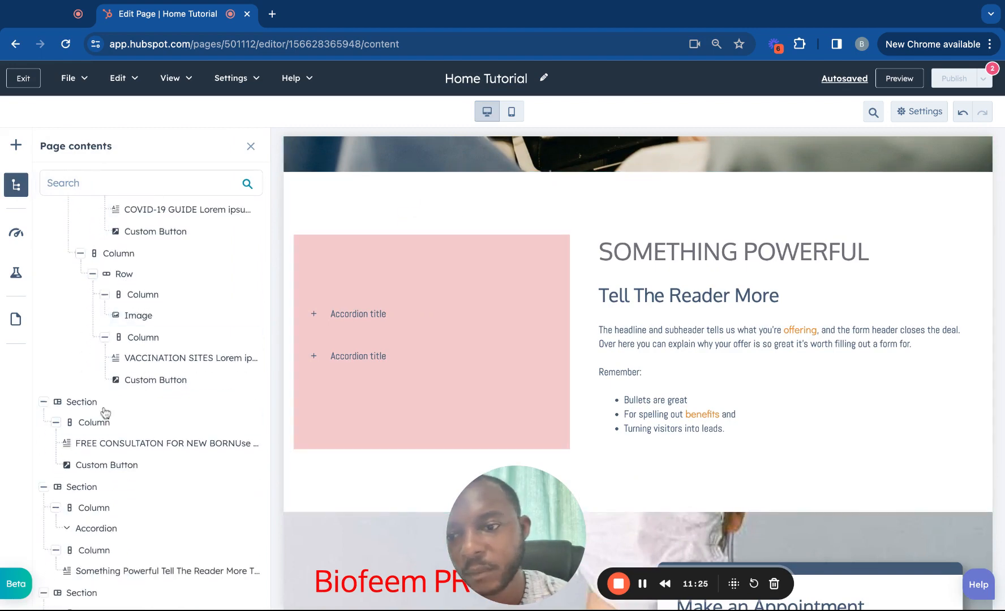
scroll(105, 395, down, 1)
scroll(102, 385, up, 2)
click(15, 184)
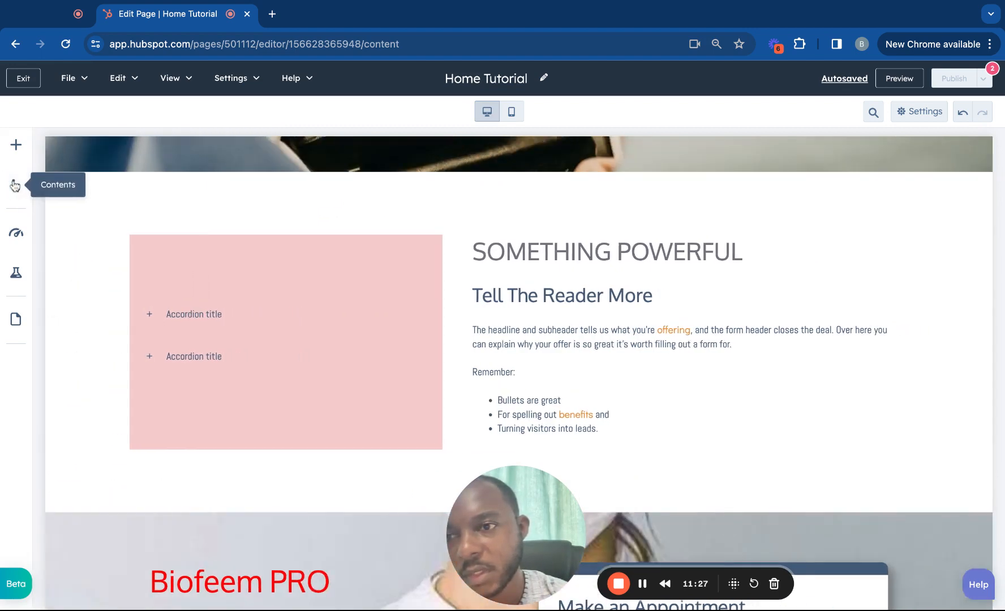
click(15, 185)
scroll(127, 314, down, 15)
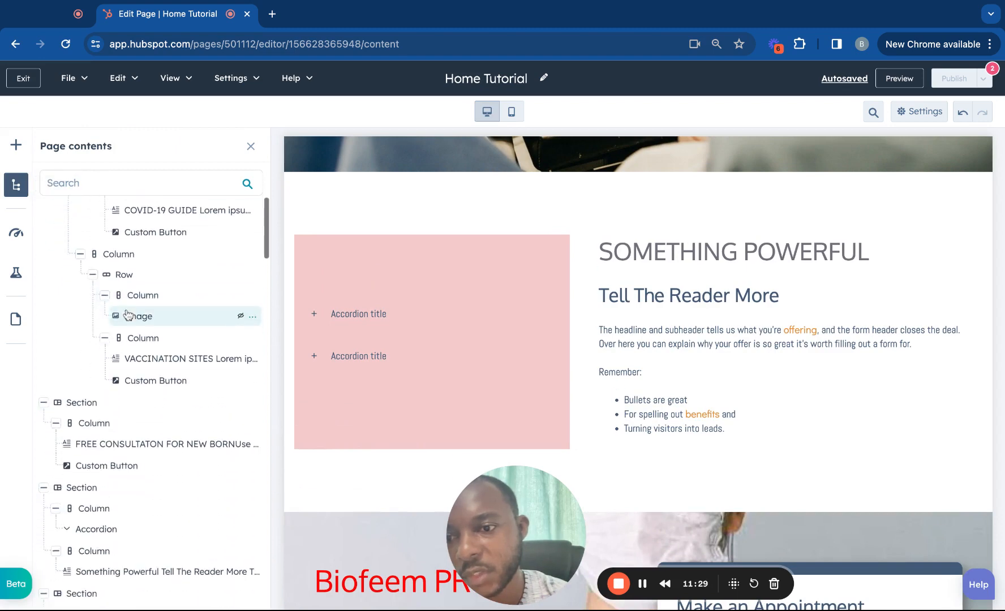
scroll(128, 315, up, 15)
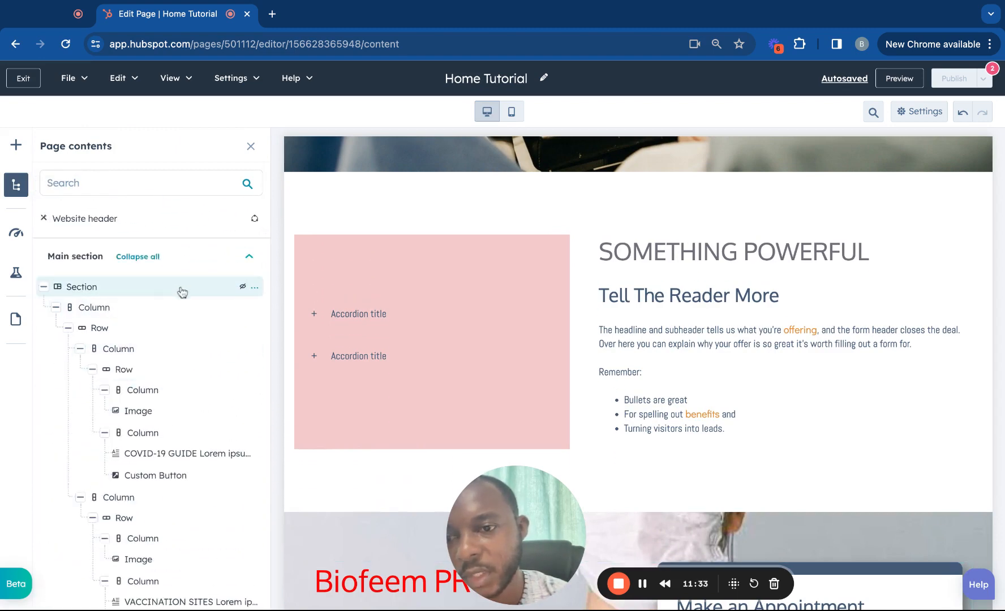
Check the first section's options in the page contents, try hiding the section on desktop and show it again
click(254, 288)
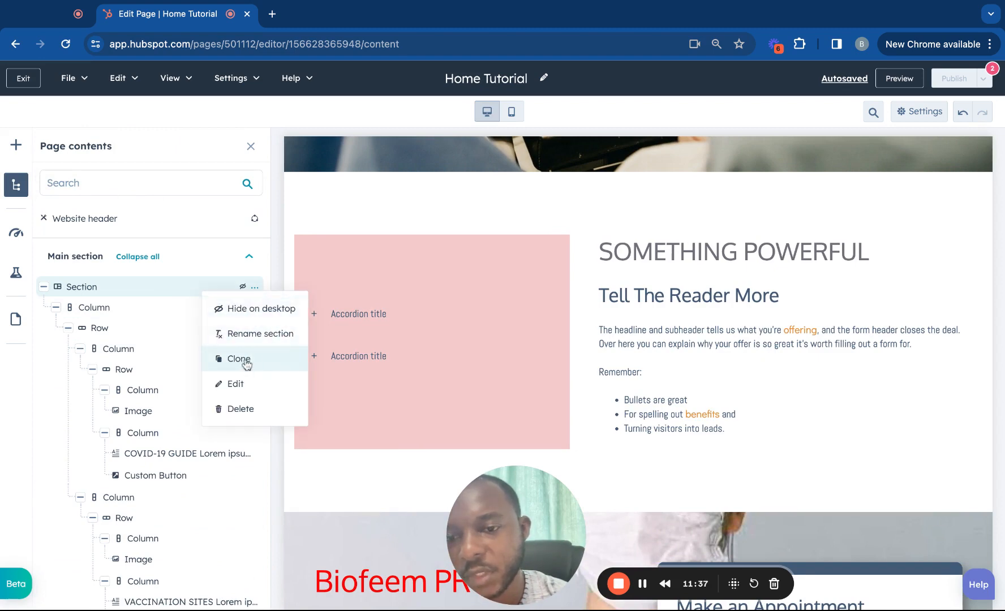
click(257, 289)
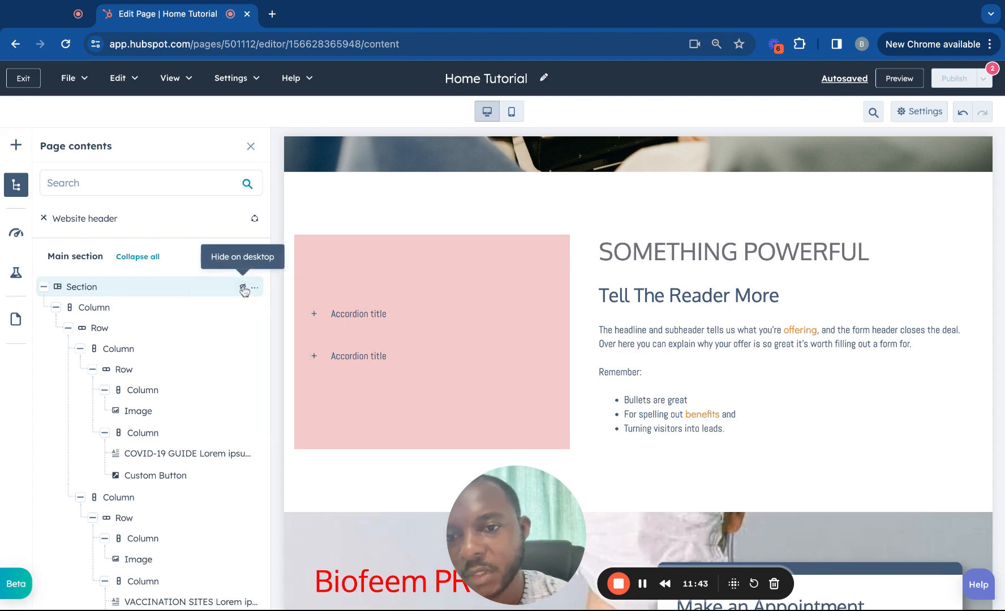
click(243, 288)
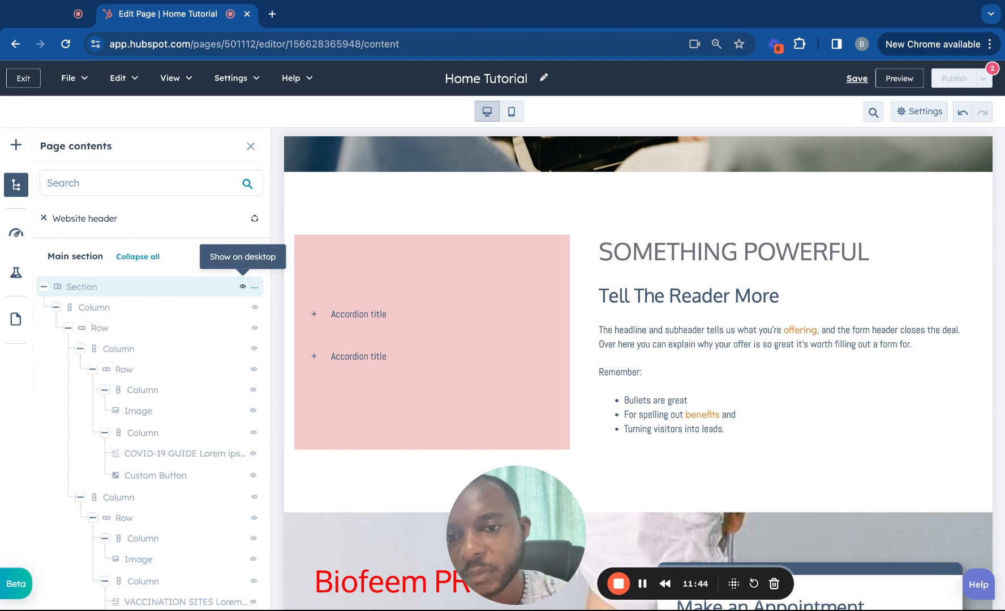
click(243, 286)
Collapse the first fifteen sections of the main section in the page contents tree, starting with the Covid-19 Guide section
scroll(249, 351, down, 5)
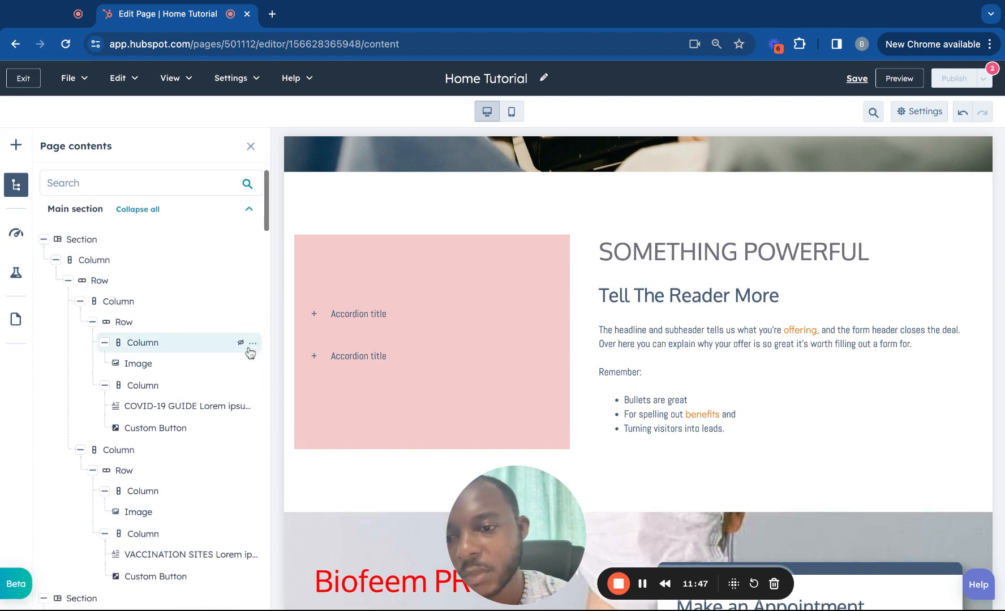
scroll(250, 351, down, 5)
scroll(248, 362, up, 5)
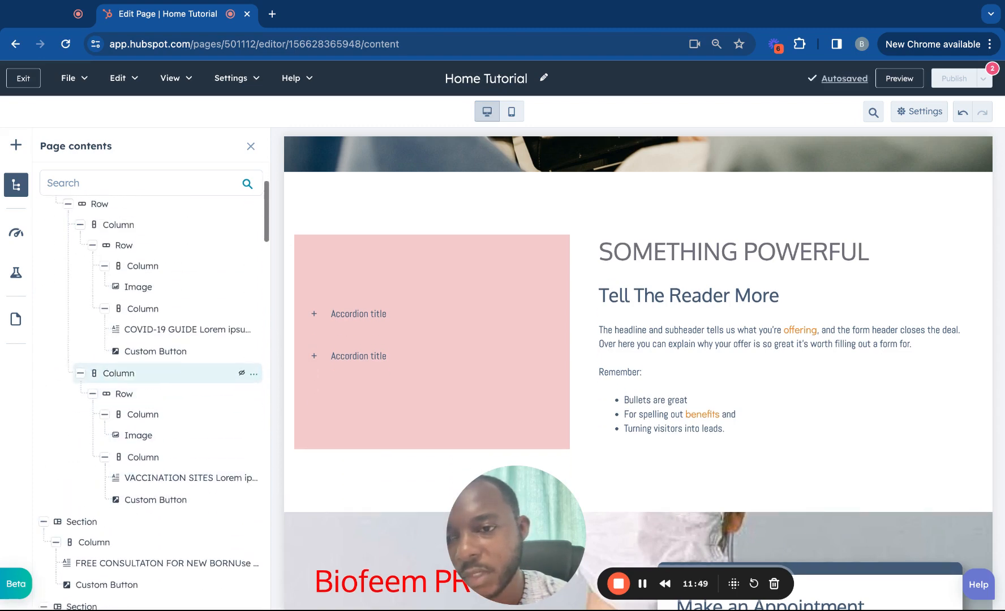
scroll(210, 345, down, 2)
scroll(218, 366, down, 10)
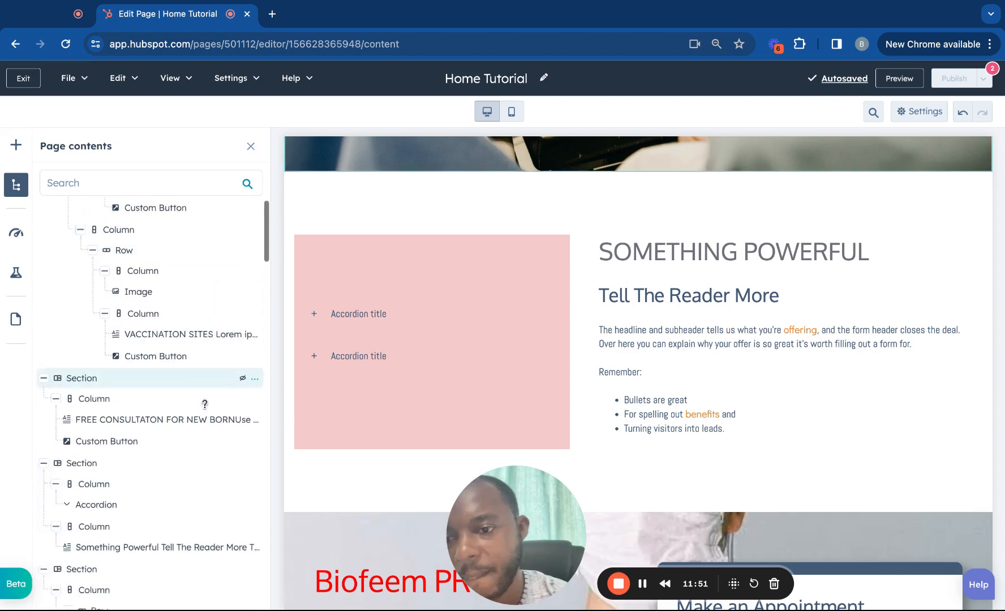
scroll(205, 404, down, 10)
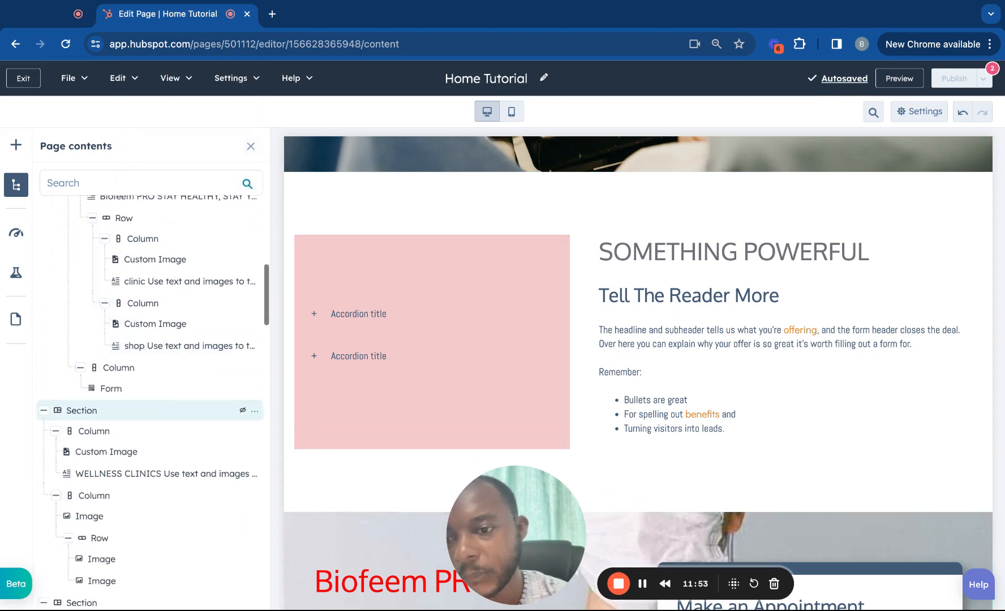
scroll(204, 407, up, 20)
click(44, 287)
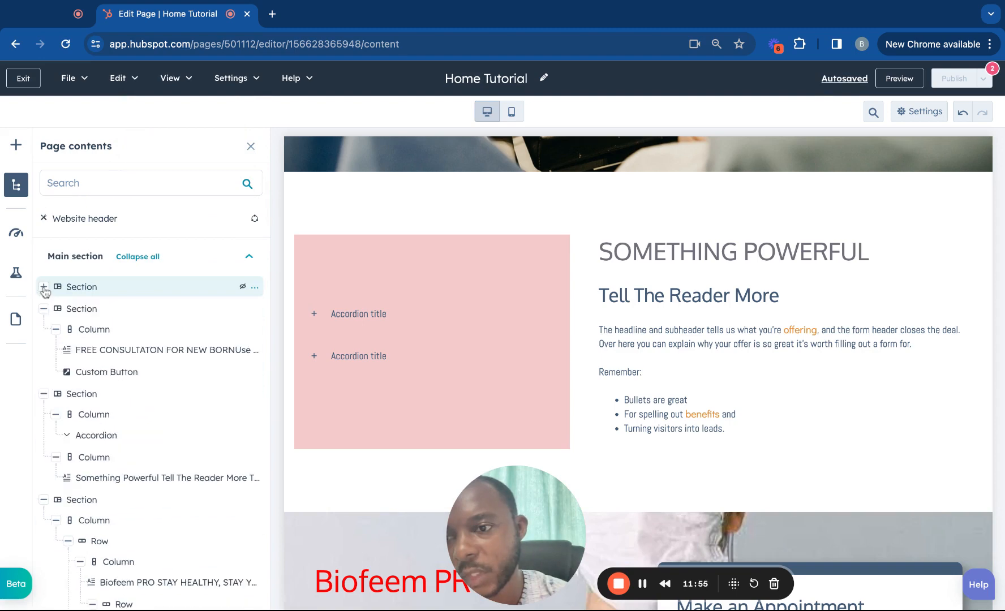
click(44, 310)
click(44, 331)
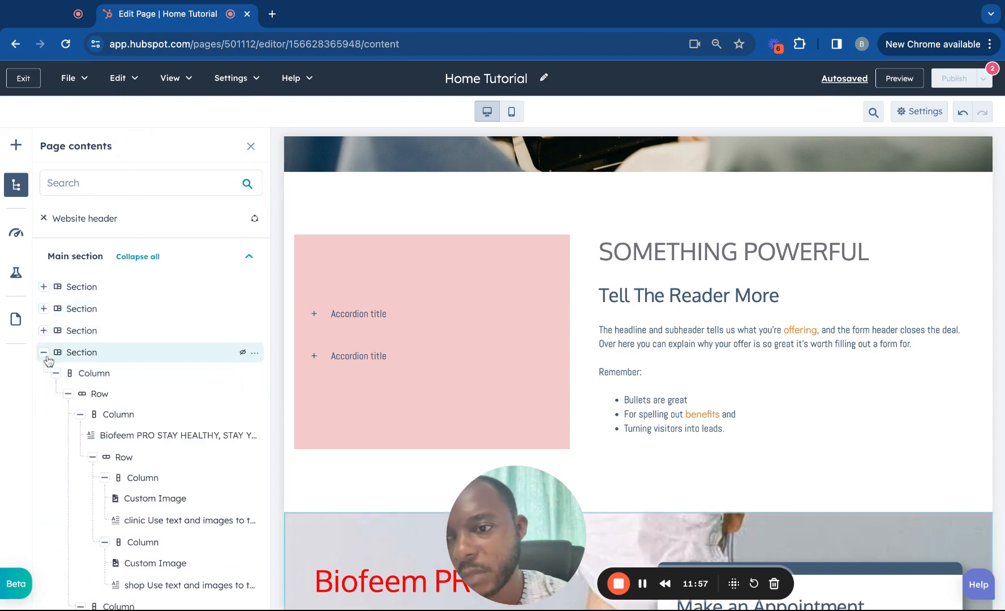
click(44, 353)
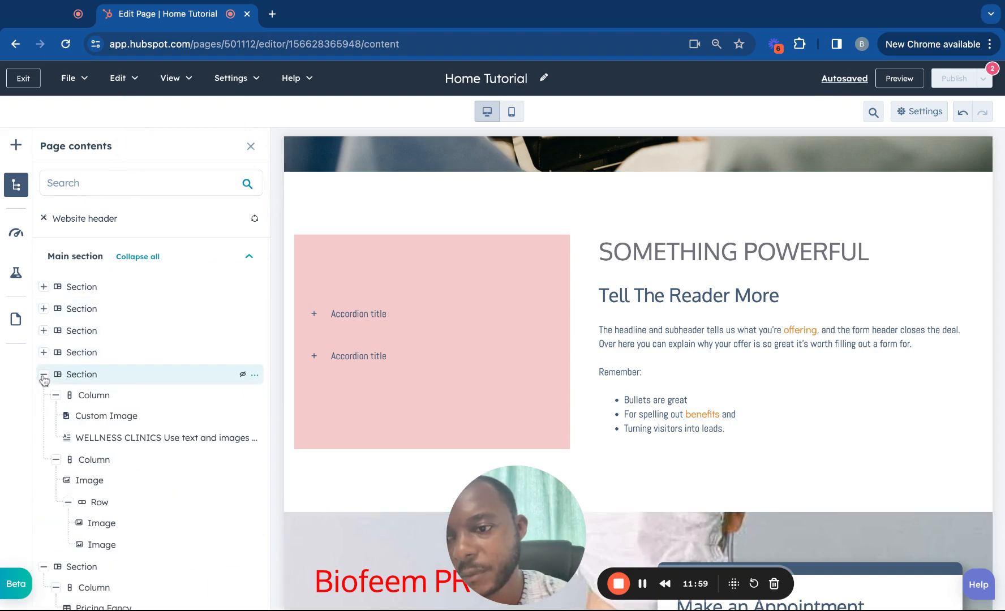
click(44, 374)
click(44, 396)
click(44, 418)
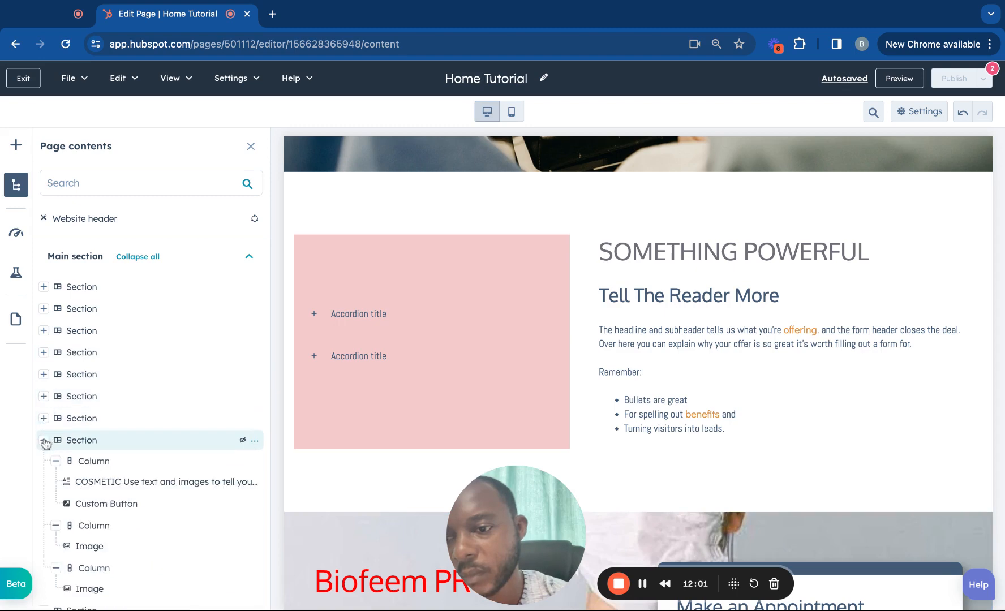
click(43, 440)
click(43, 463)
click(43, 484)
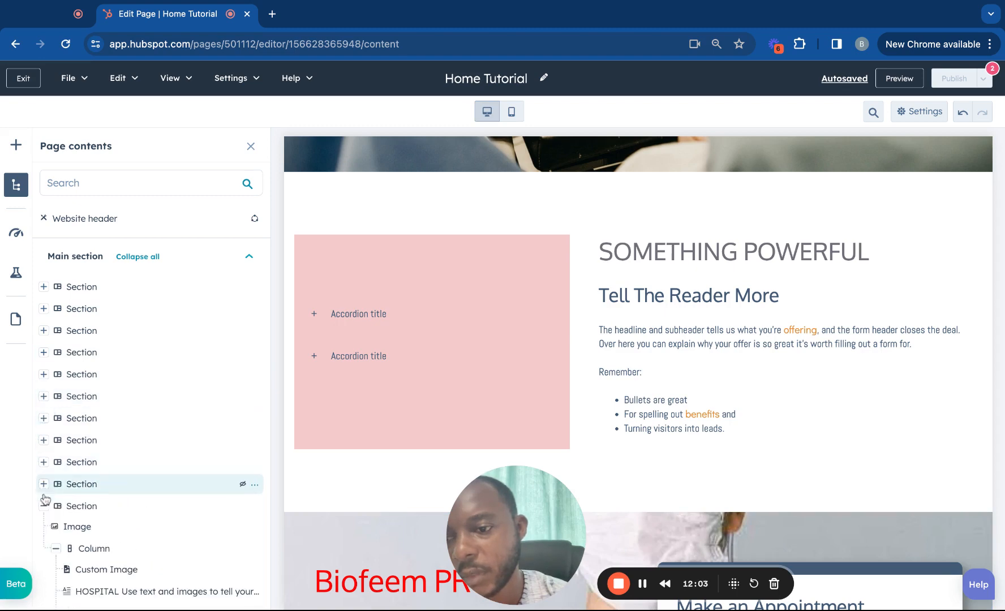
click(44, 506)
scroll(47, 504, down, 2)
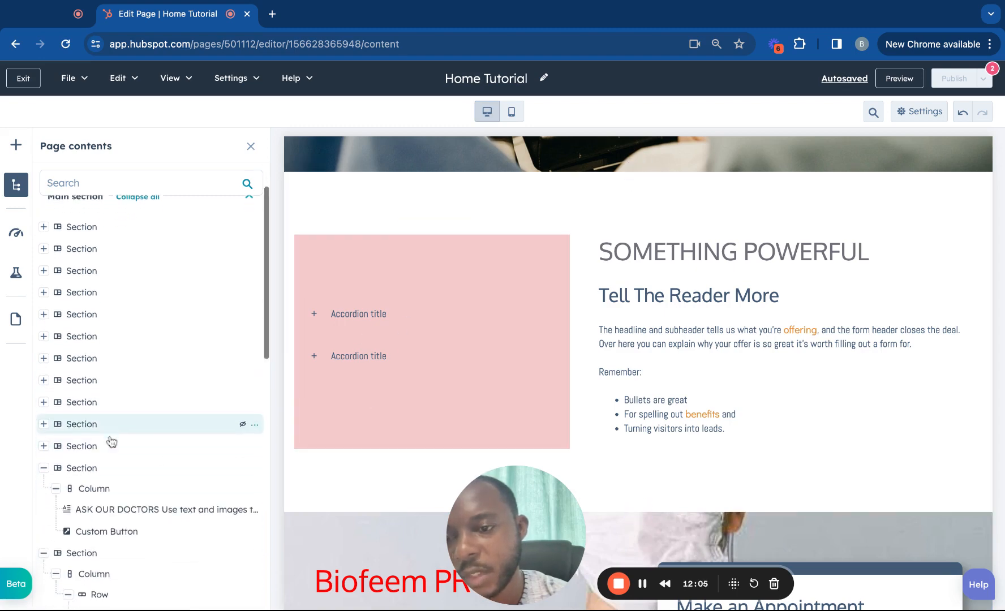
scroll(111, 441, down, 1)
click(44, 432)
click(43, 455)
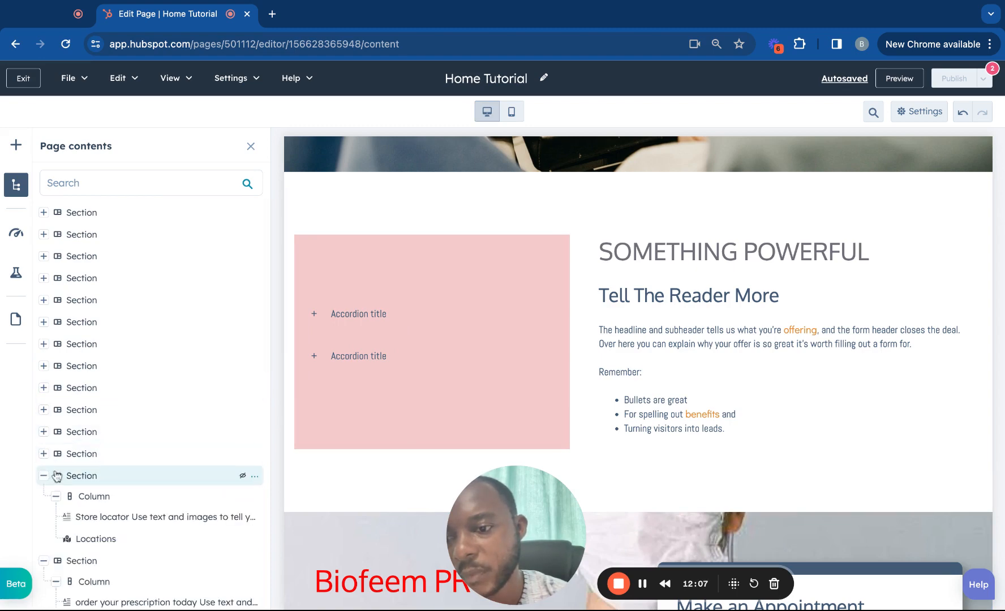
click(44, 475)
click(44, 498)
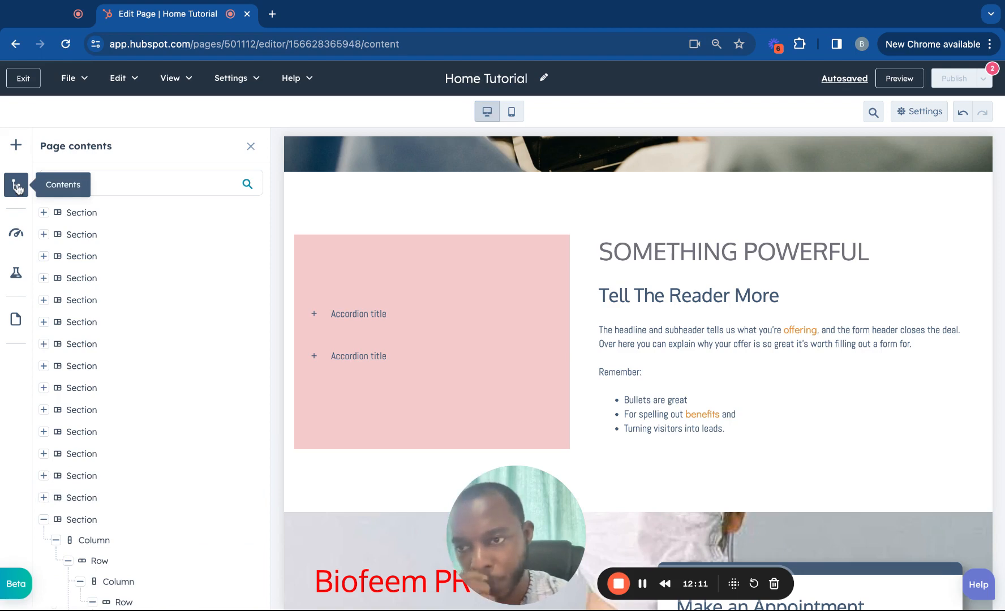
Browse the modules, sections and layouts that can be added to the page
click(16, 146)
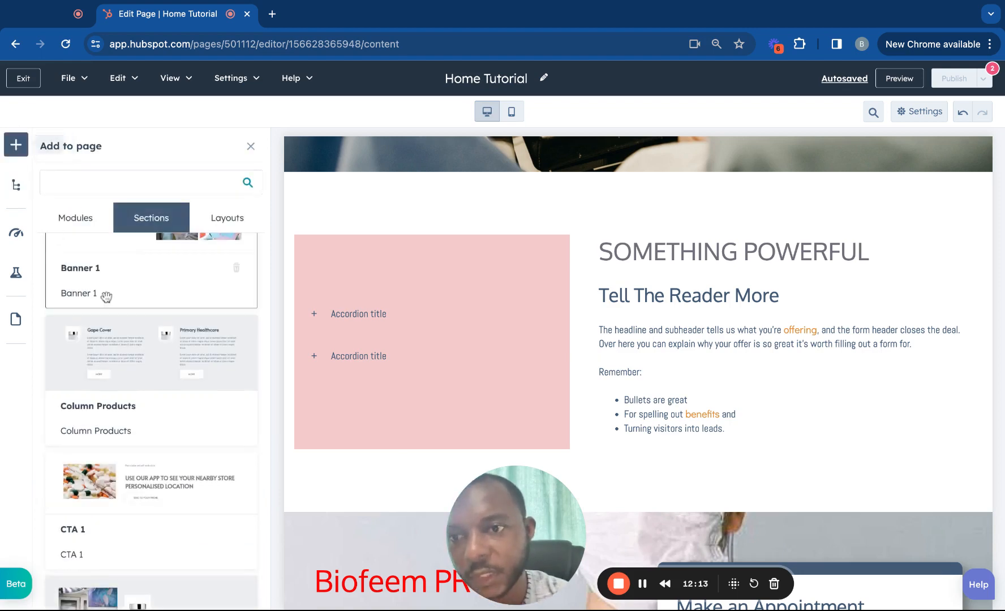
scroll(106, 294, down, 3)
click(75, 221)
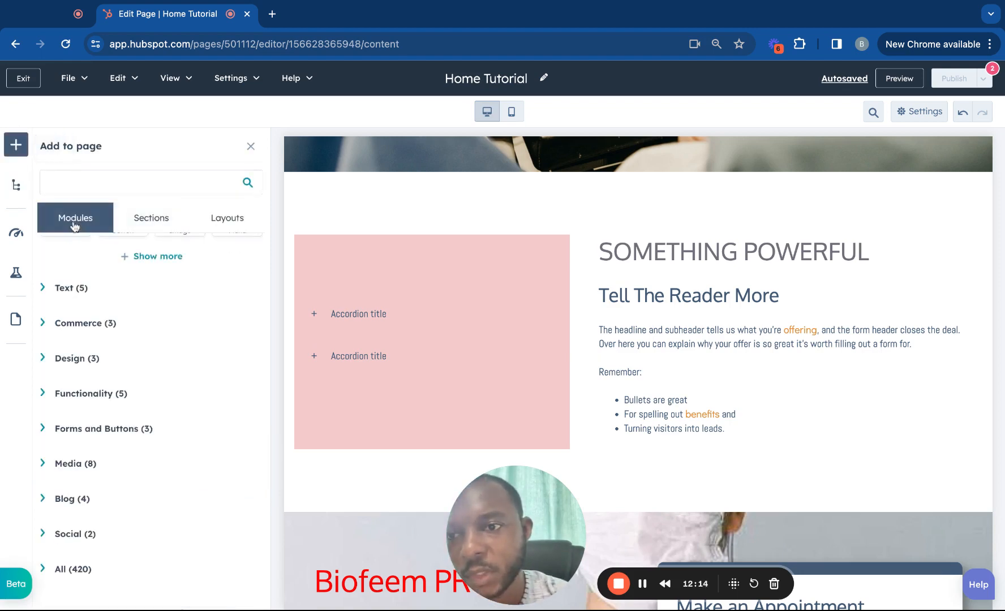
click(156, 224)
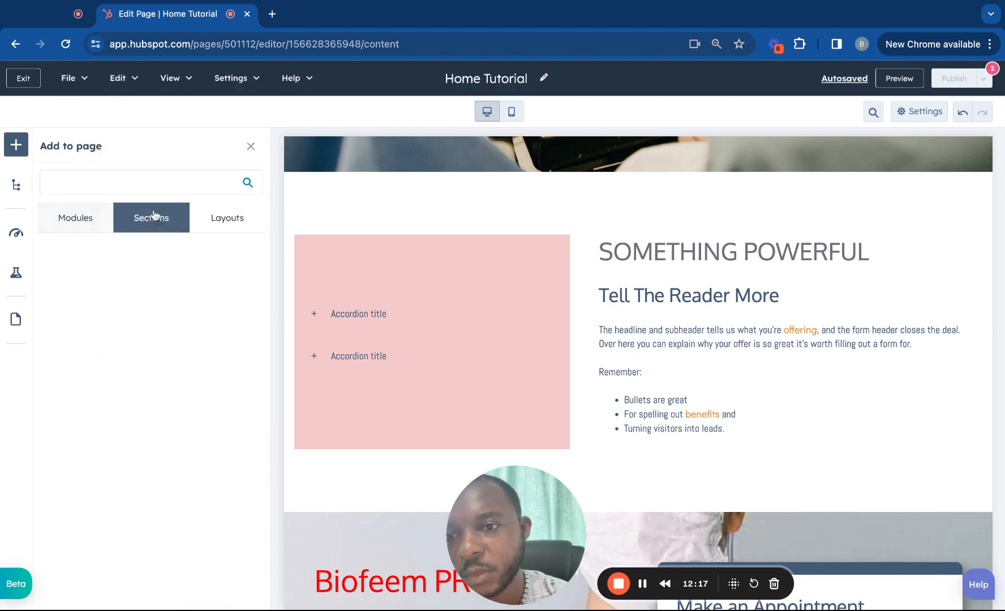
click(98, 227)
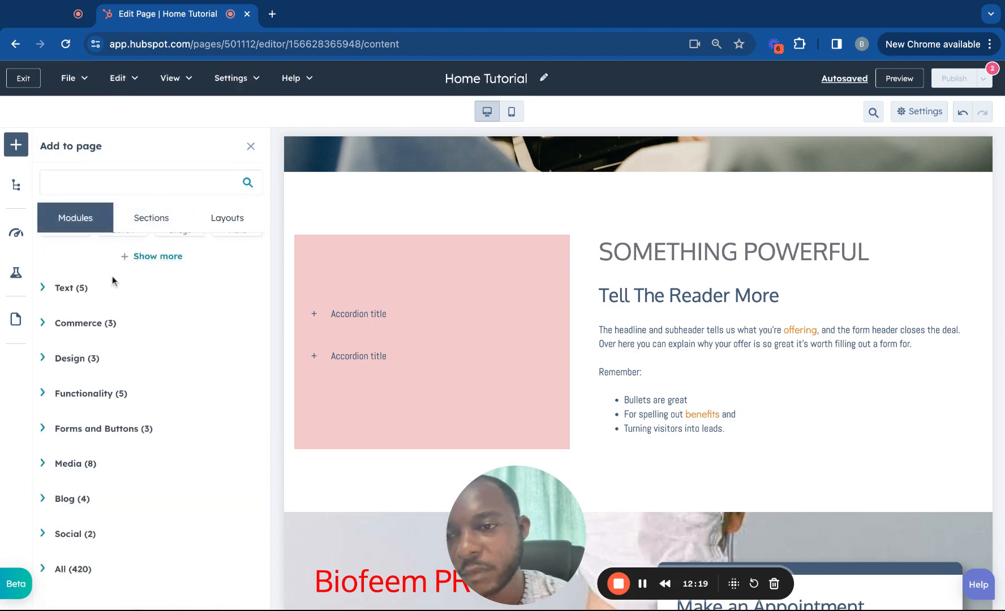
scroll(112, 332, up, 3)
scroll(112, 334, up, 1)
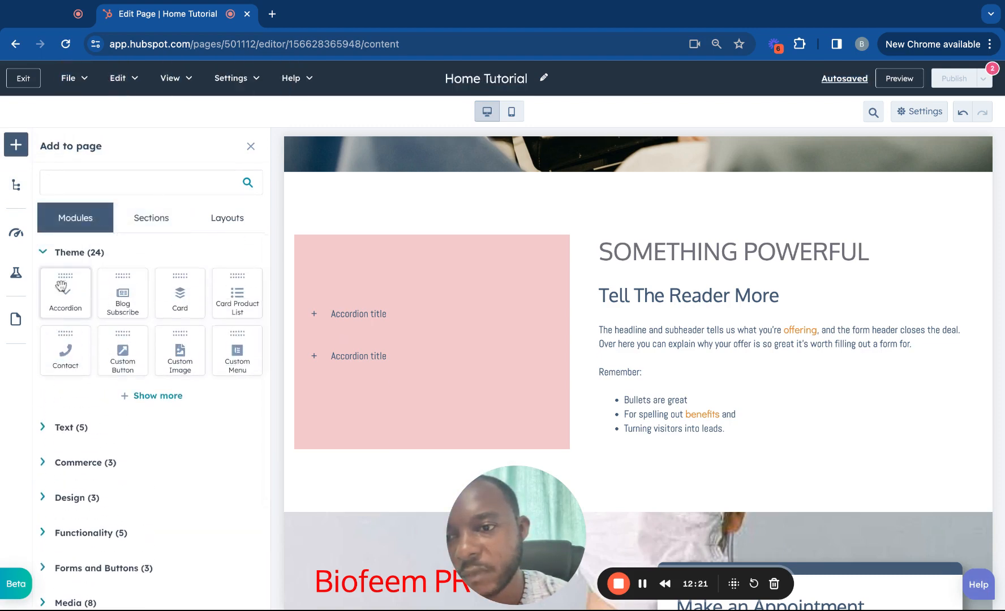
scroll(134, 440, down, 4)
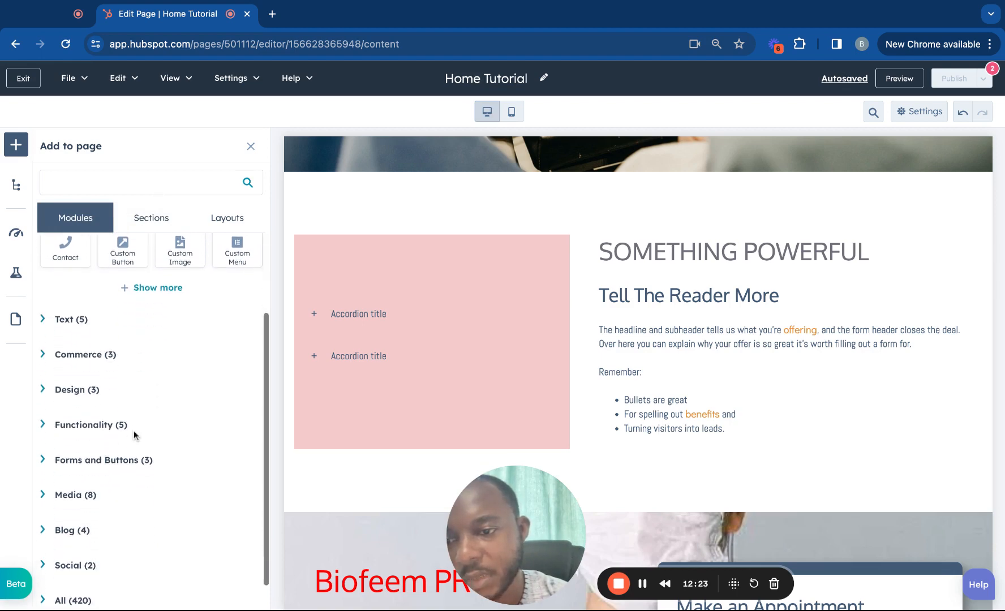
scroll(102, 419, up, 2)
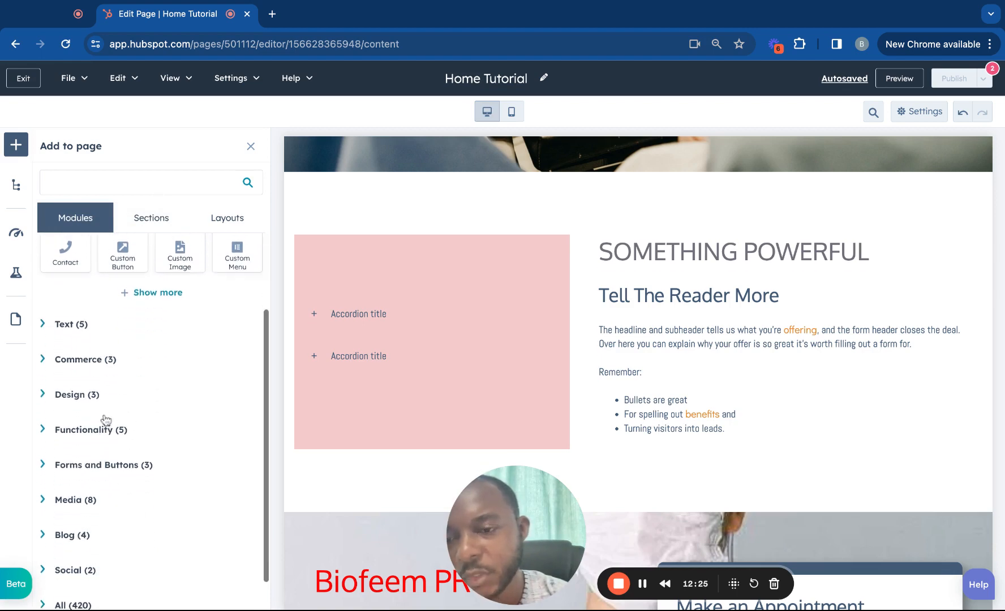
scroll(105, 420, up, 1)
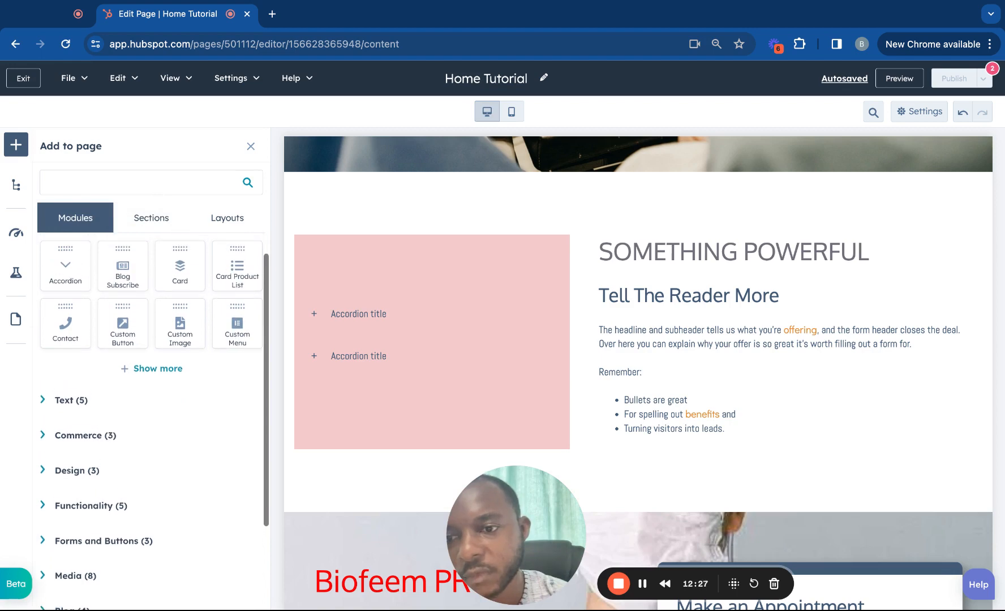
click(153, 216)
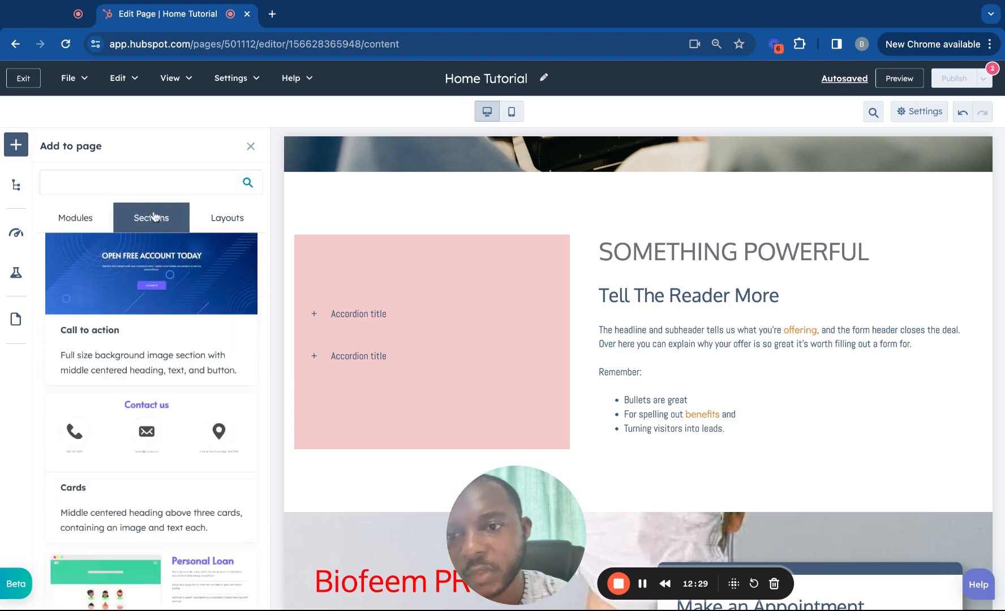
click(225, 229)
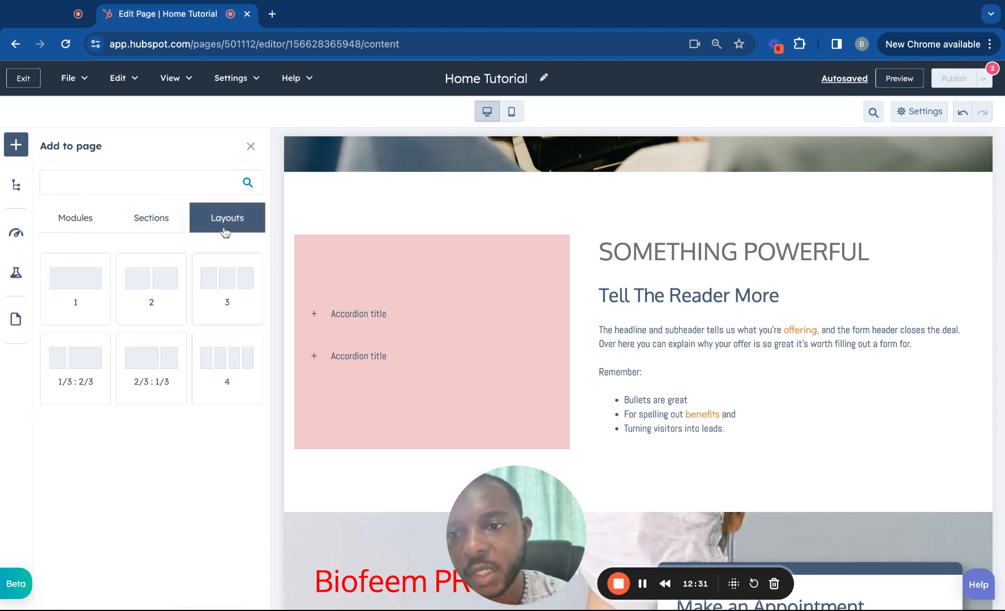